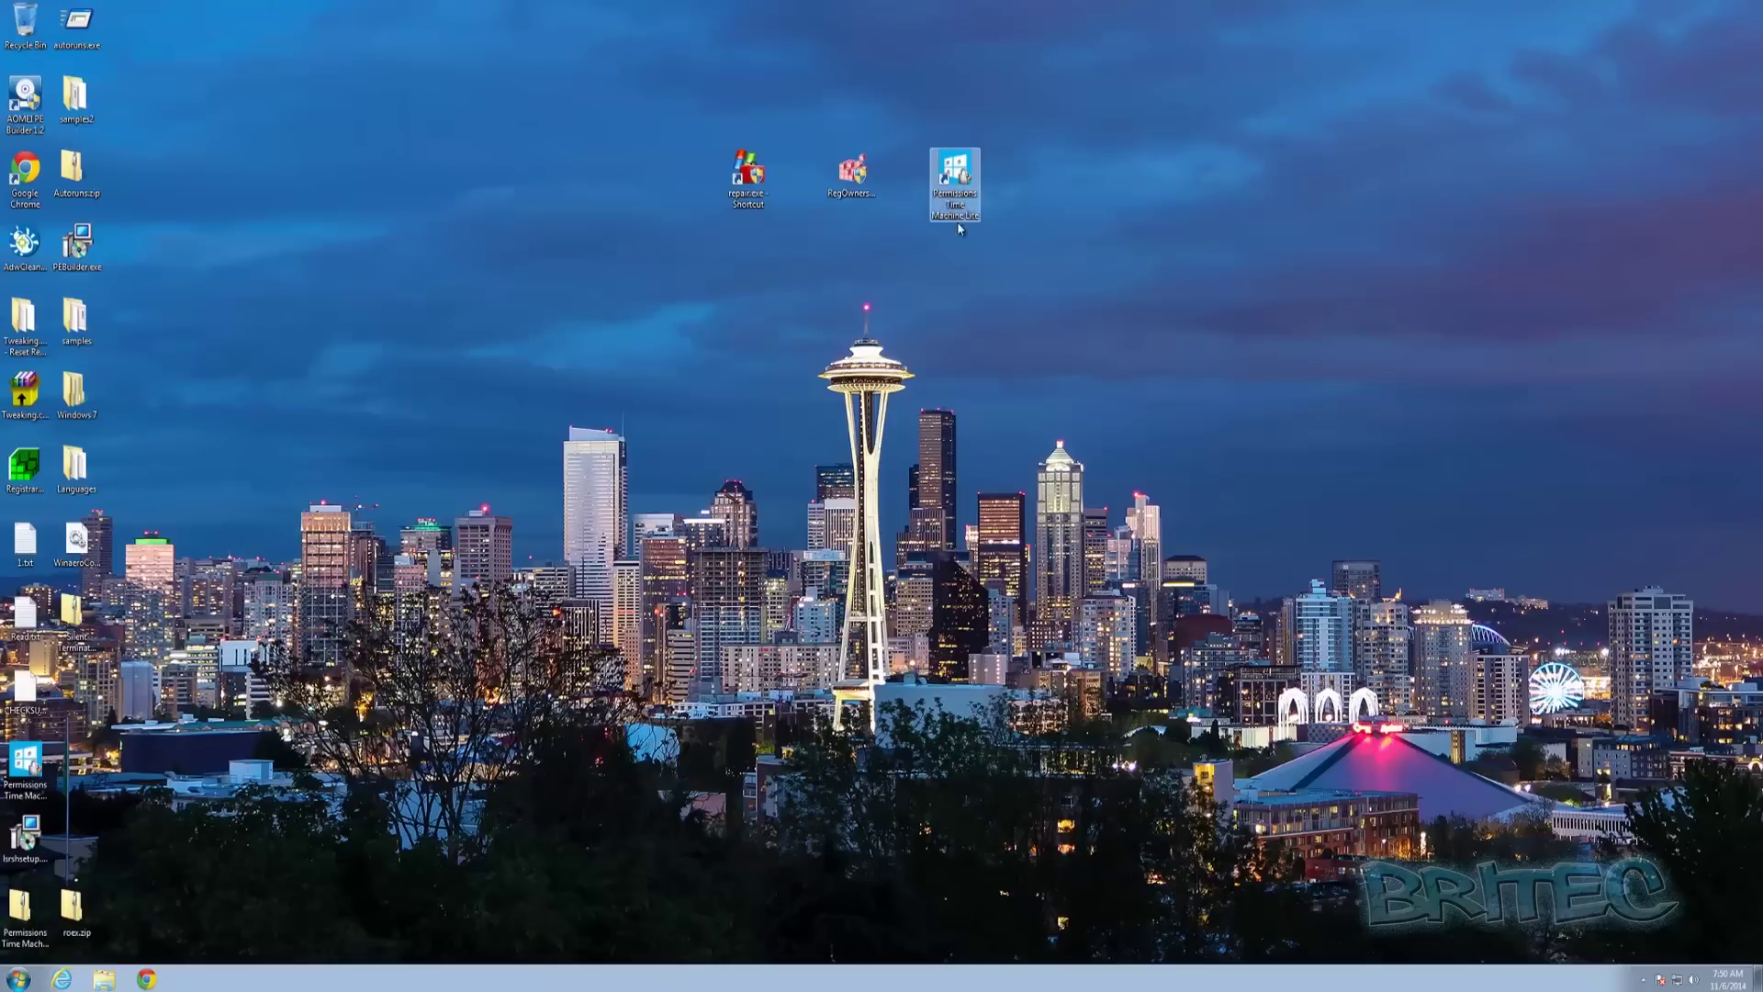
Step: Launch Permissions Time Machine Lite and allow it to make changes to the computer
left_click(957, 163)
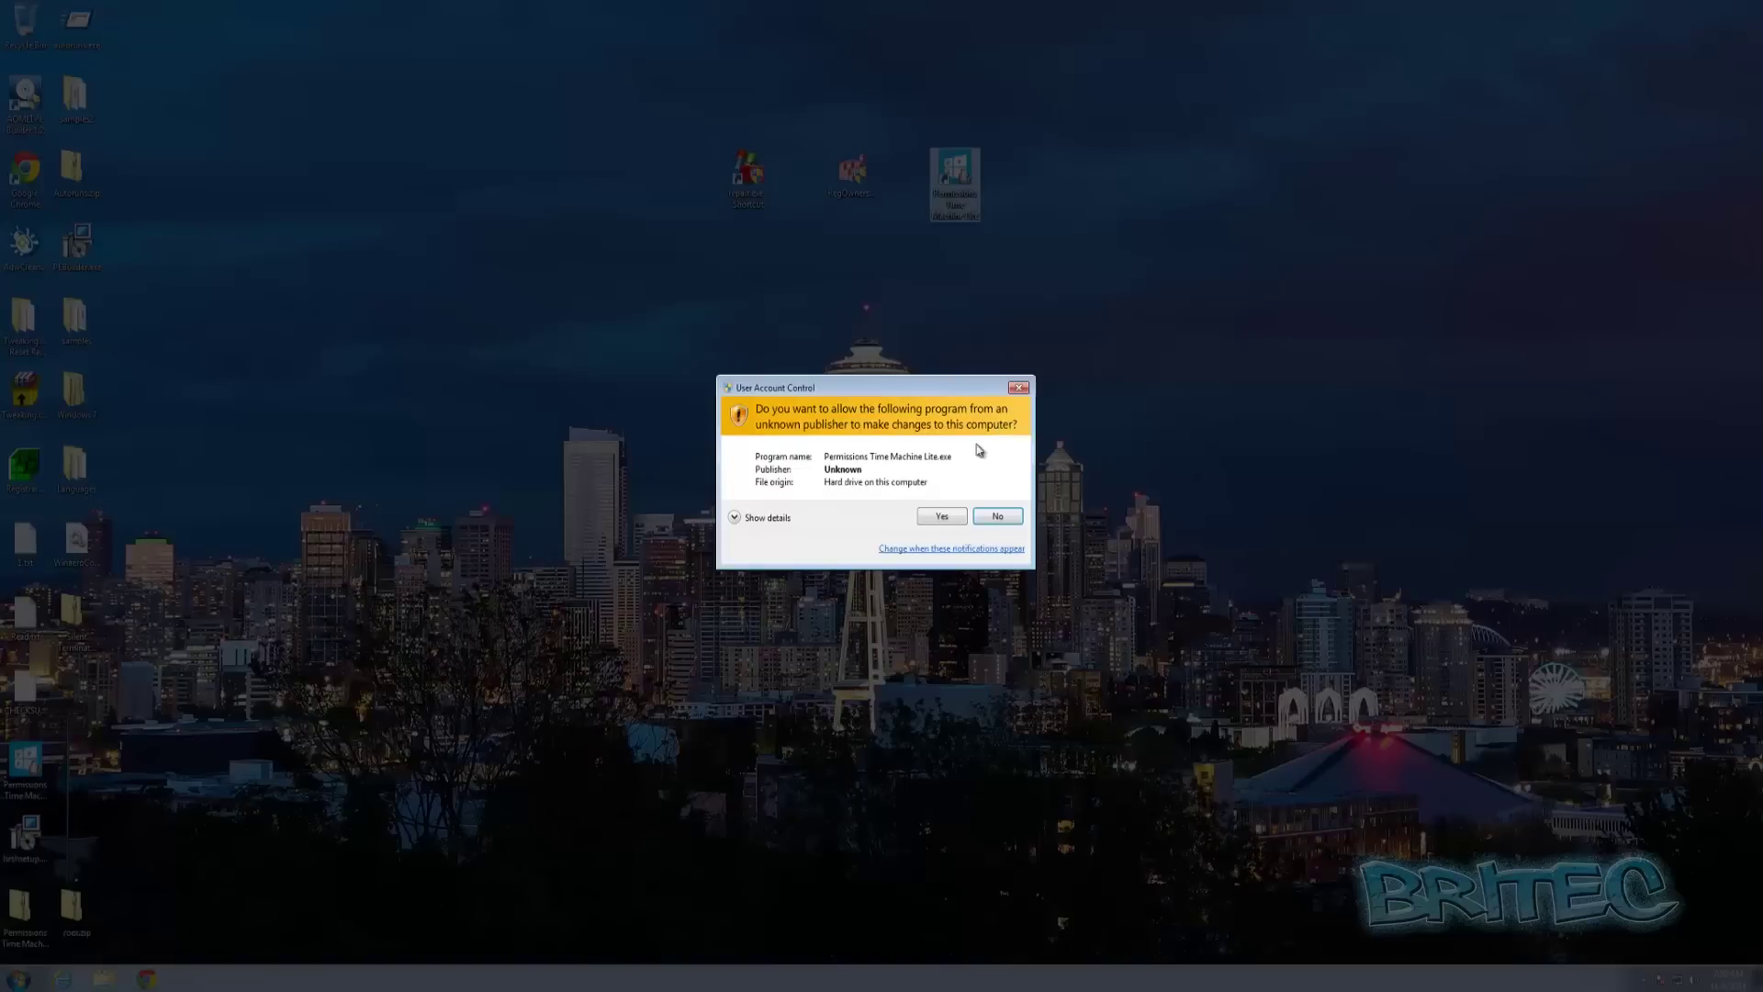
left_click(941, 517)
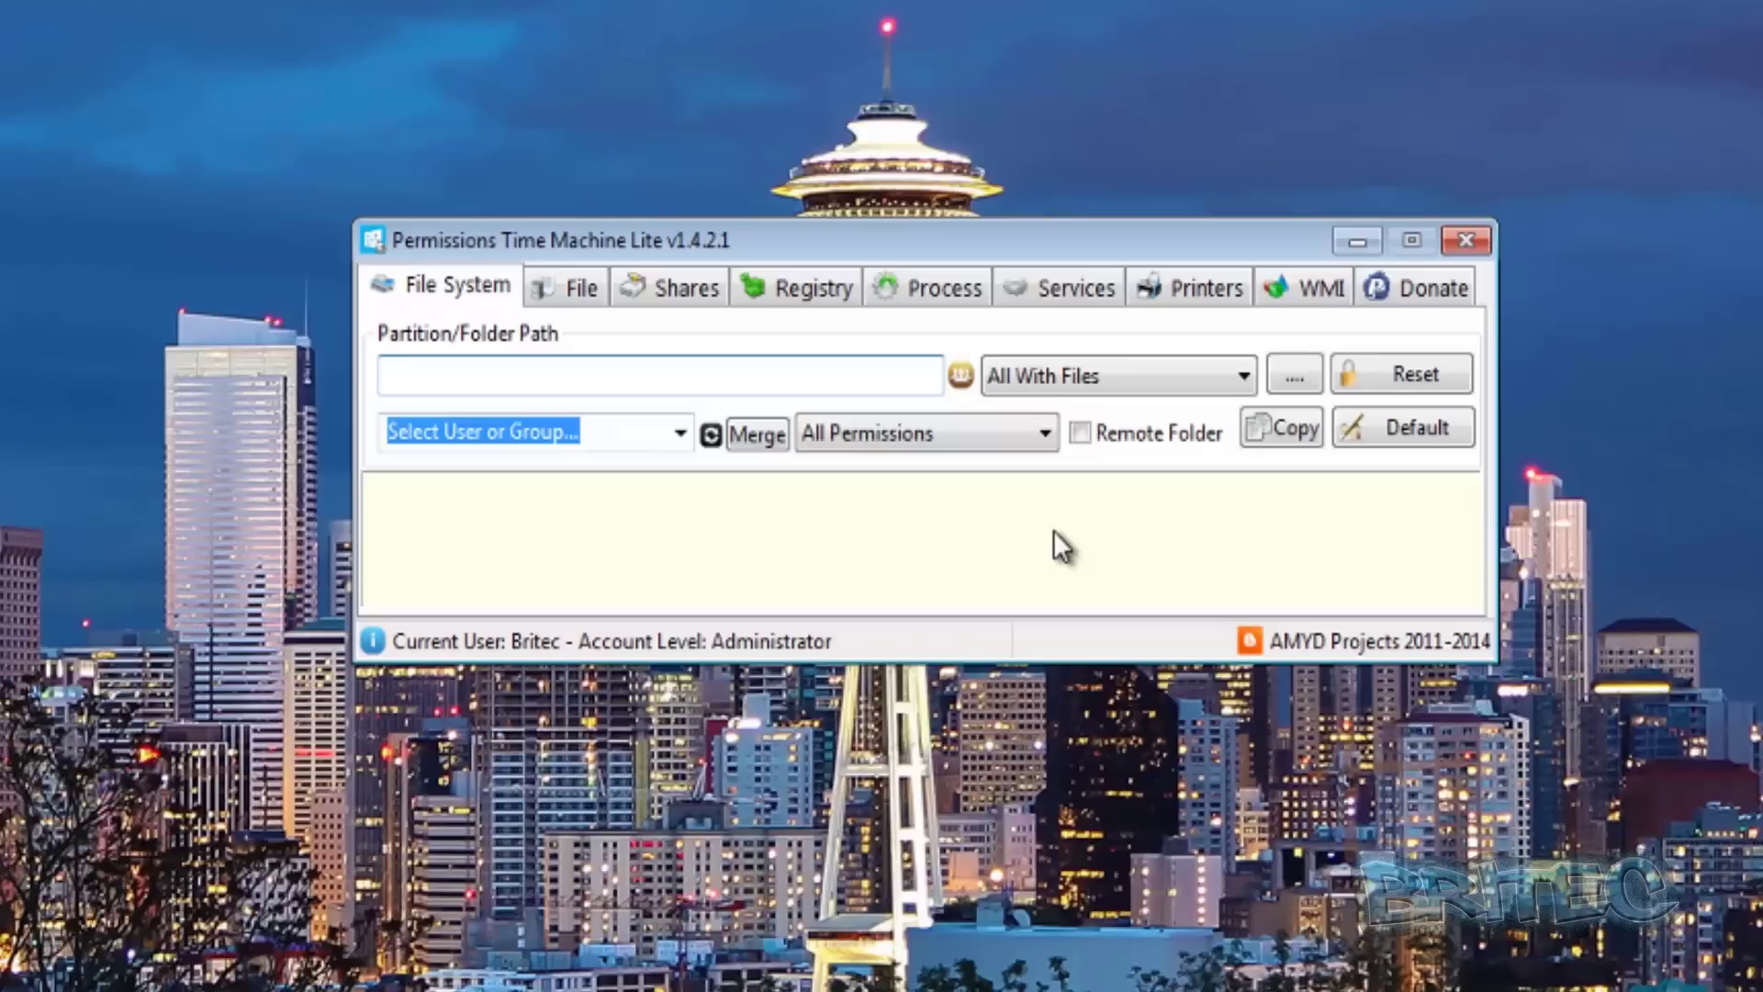
Step: Look over the permission reset options for the file system, files, shares and registry
left_click(544, 375)
left_click(580, 292)
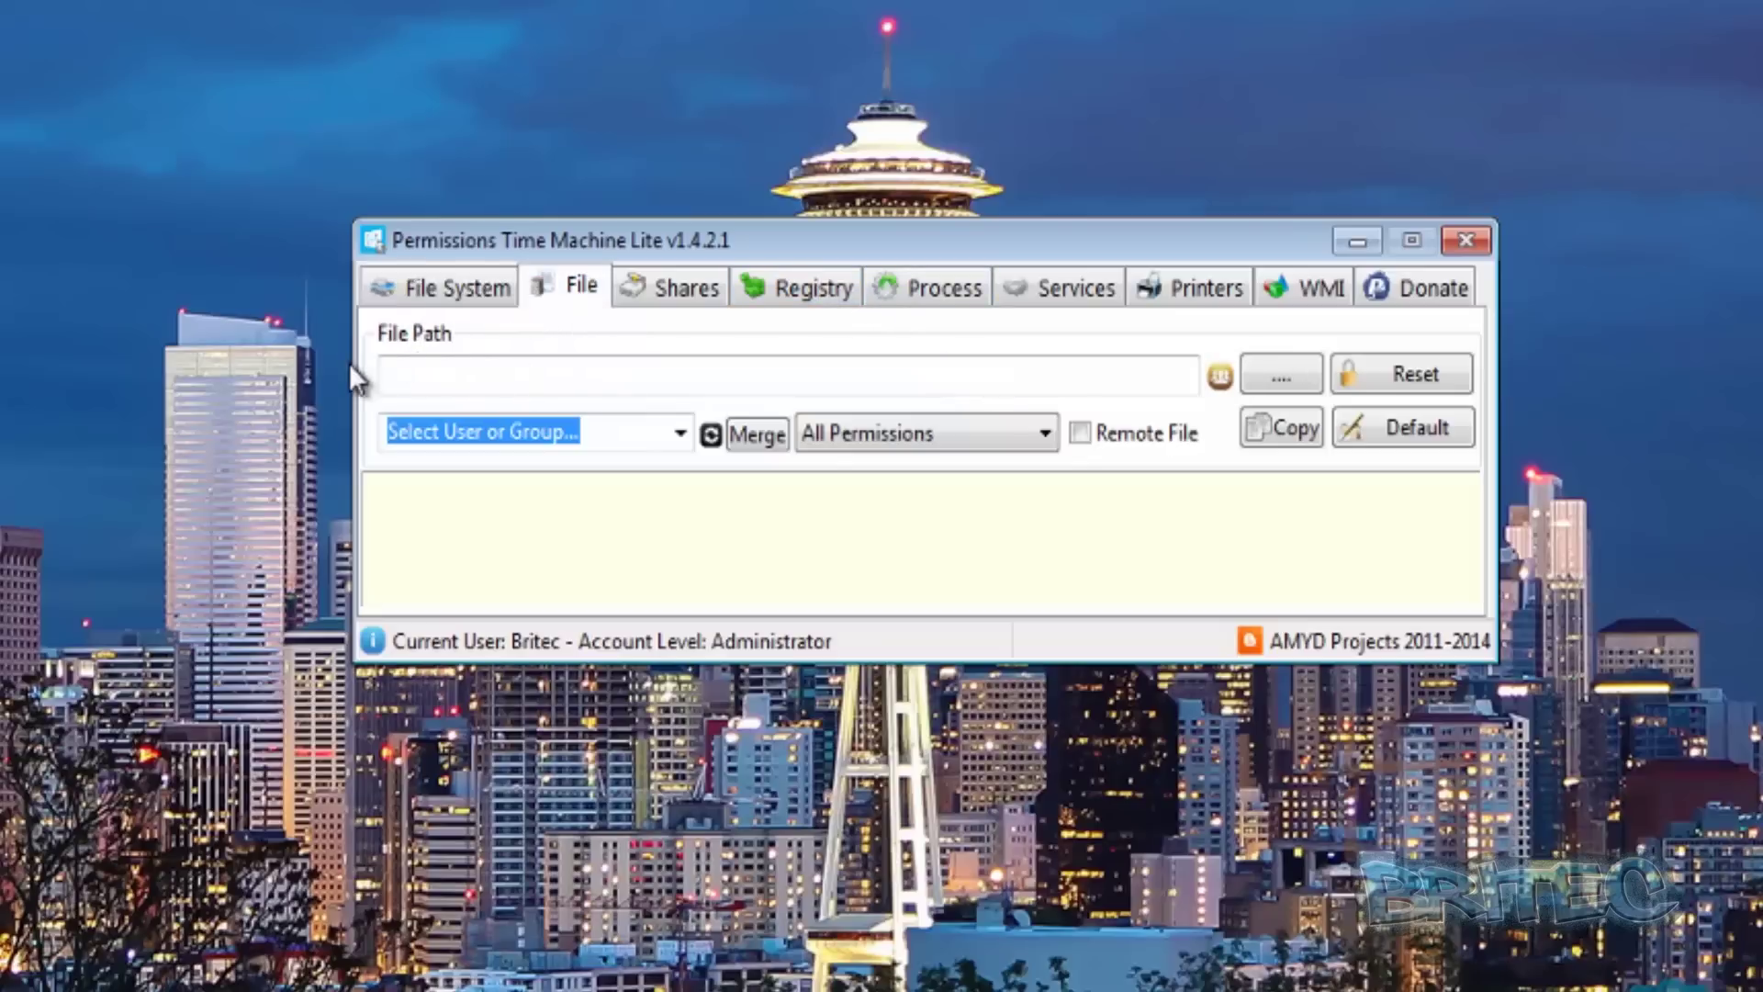
left_click(671, 301)
left_click(790, 301)
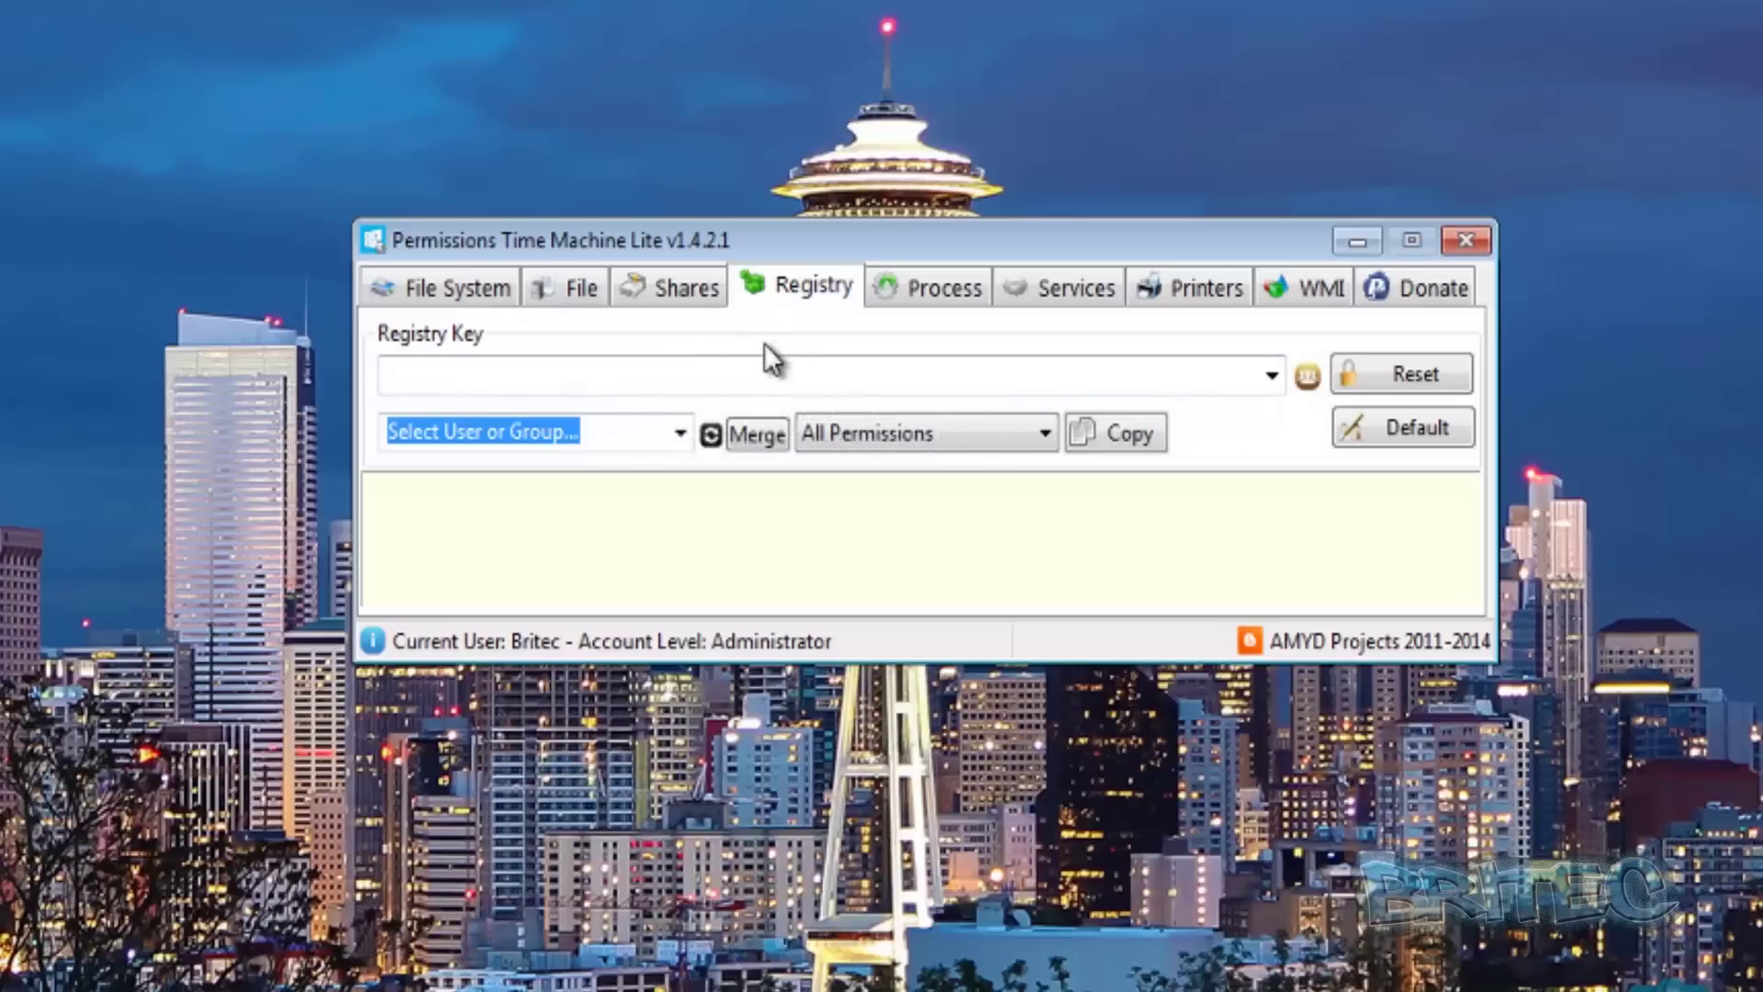
Step: Load the running system processes and choose explorer.exe as the process
left_click(878, 295)
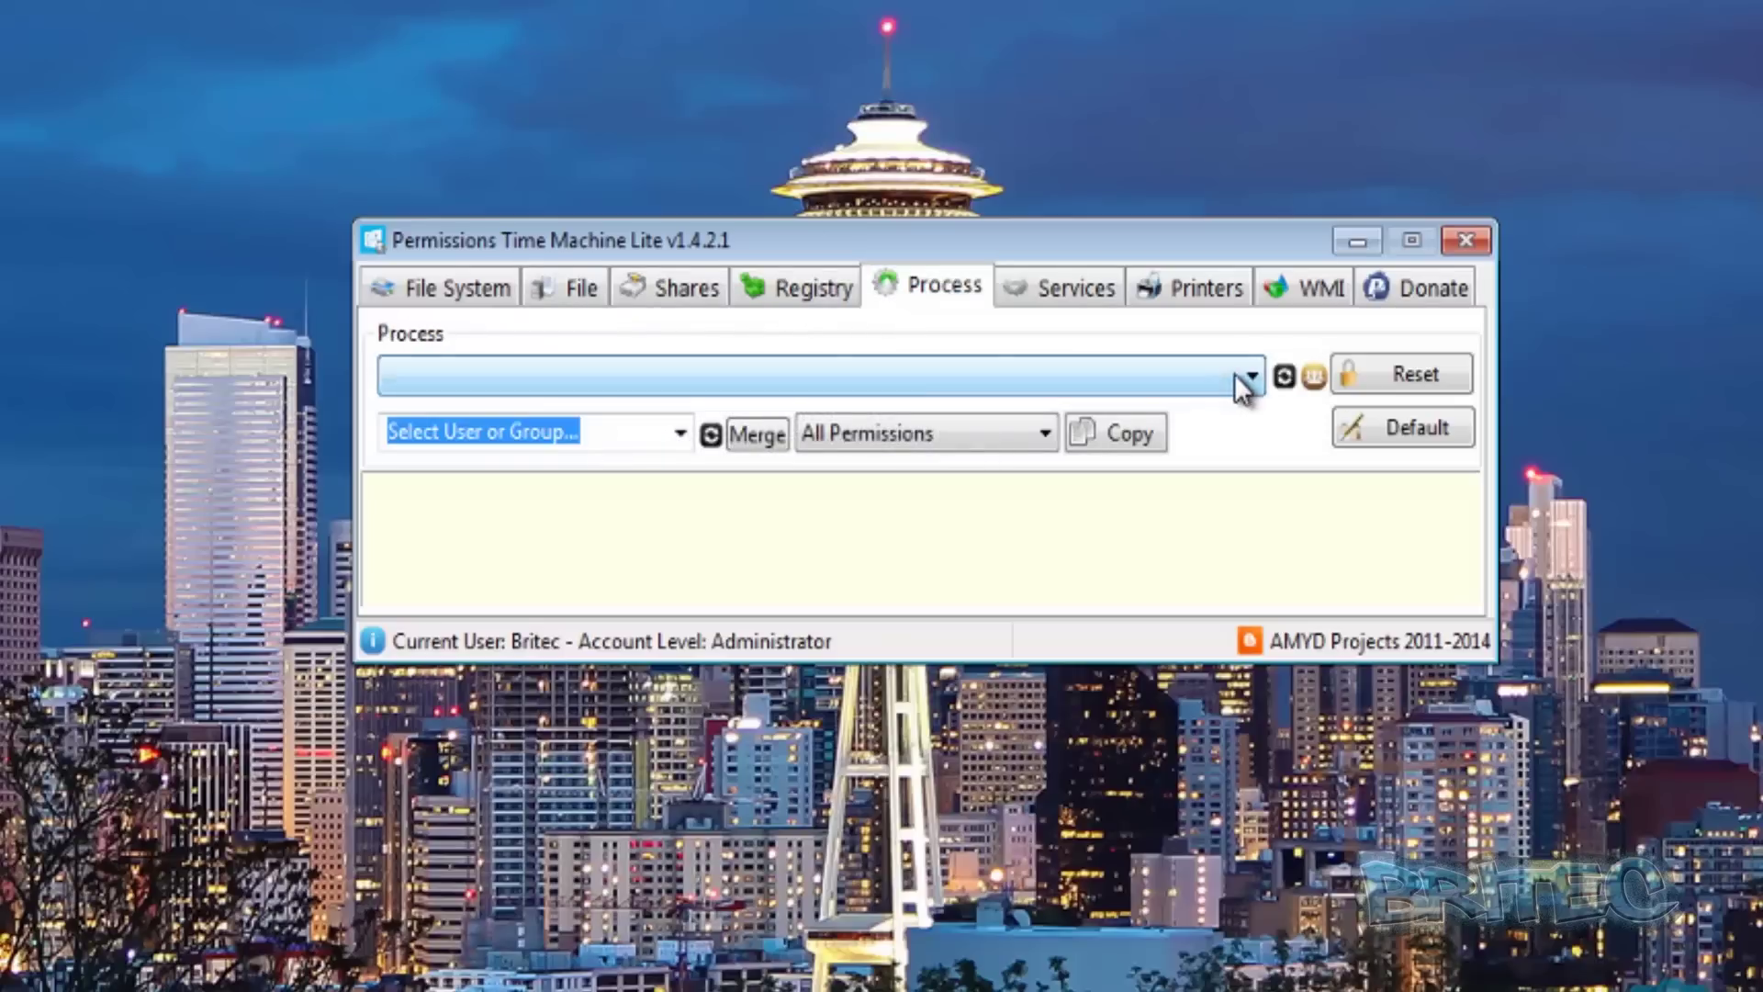
left_click(1283, 377)
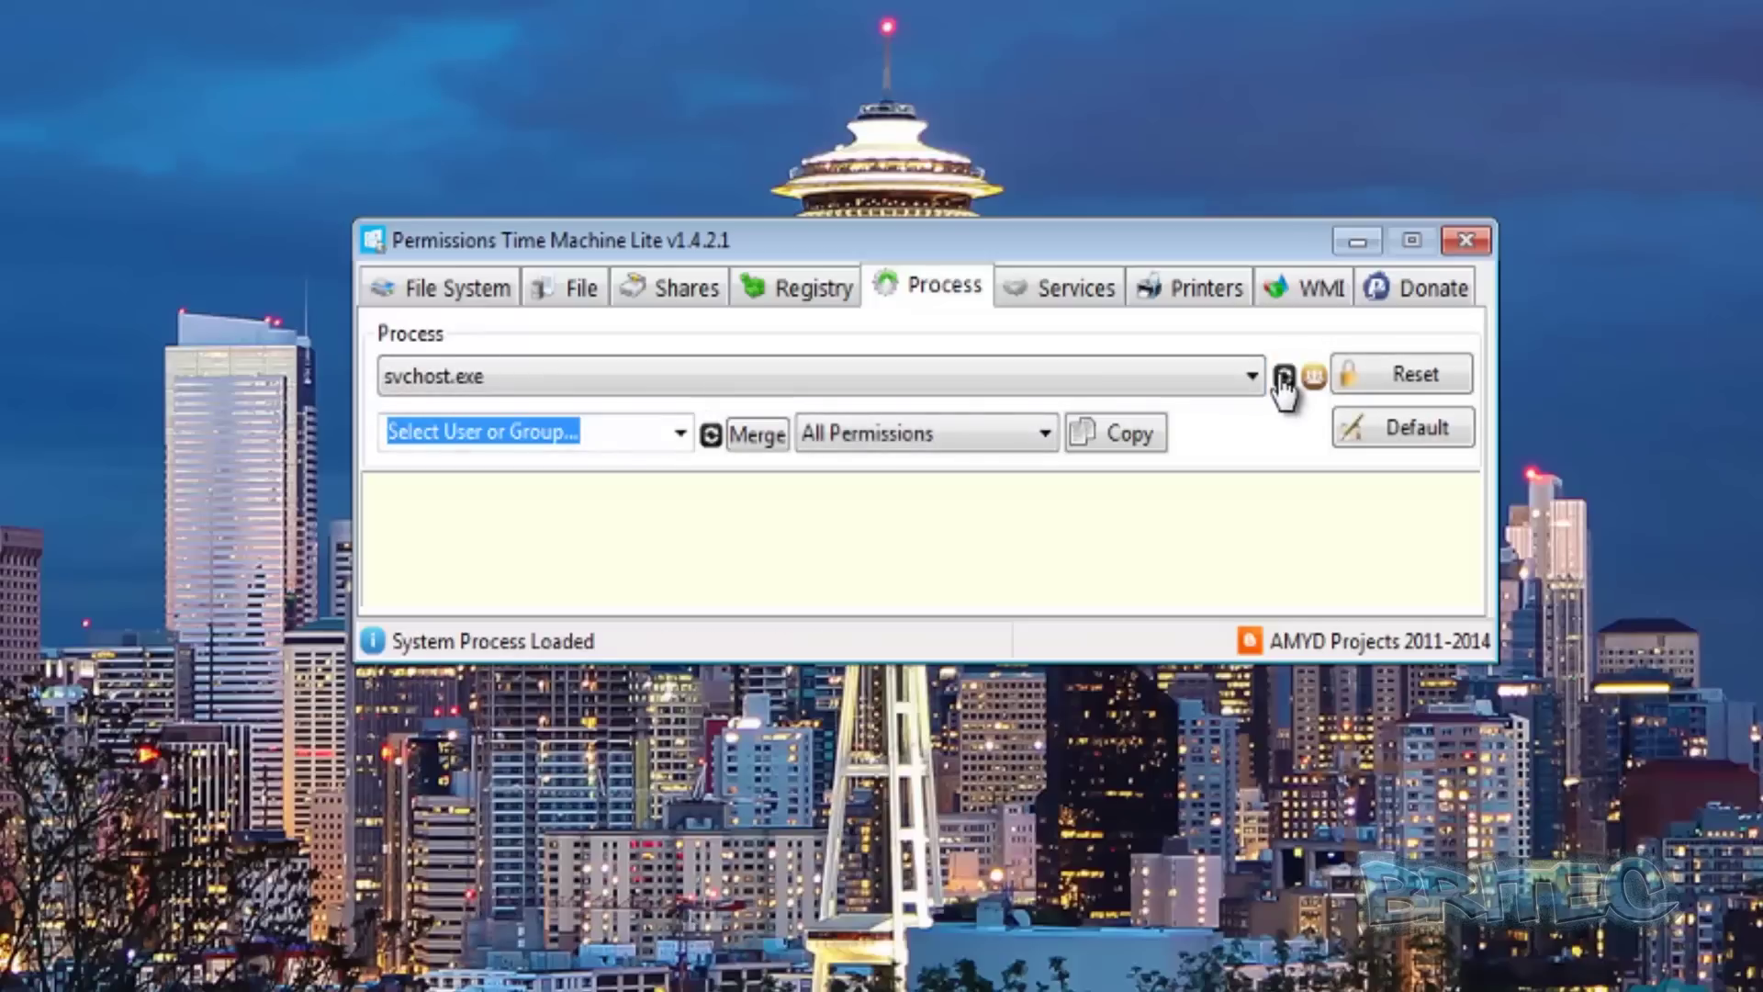
left_click(1251, 375)
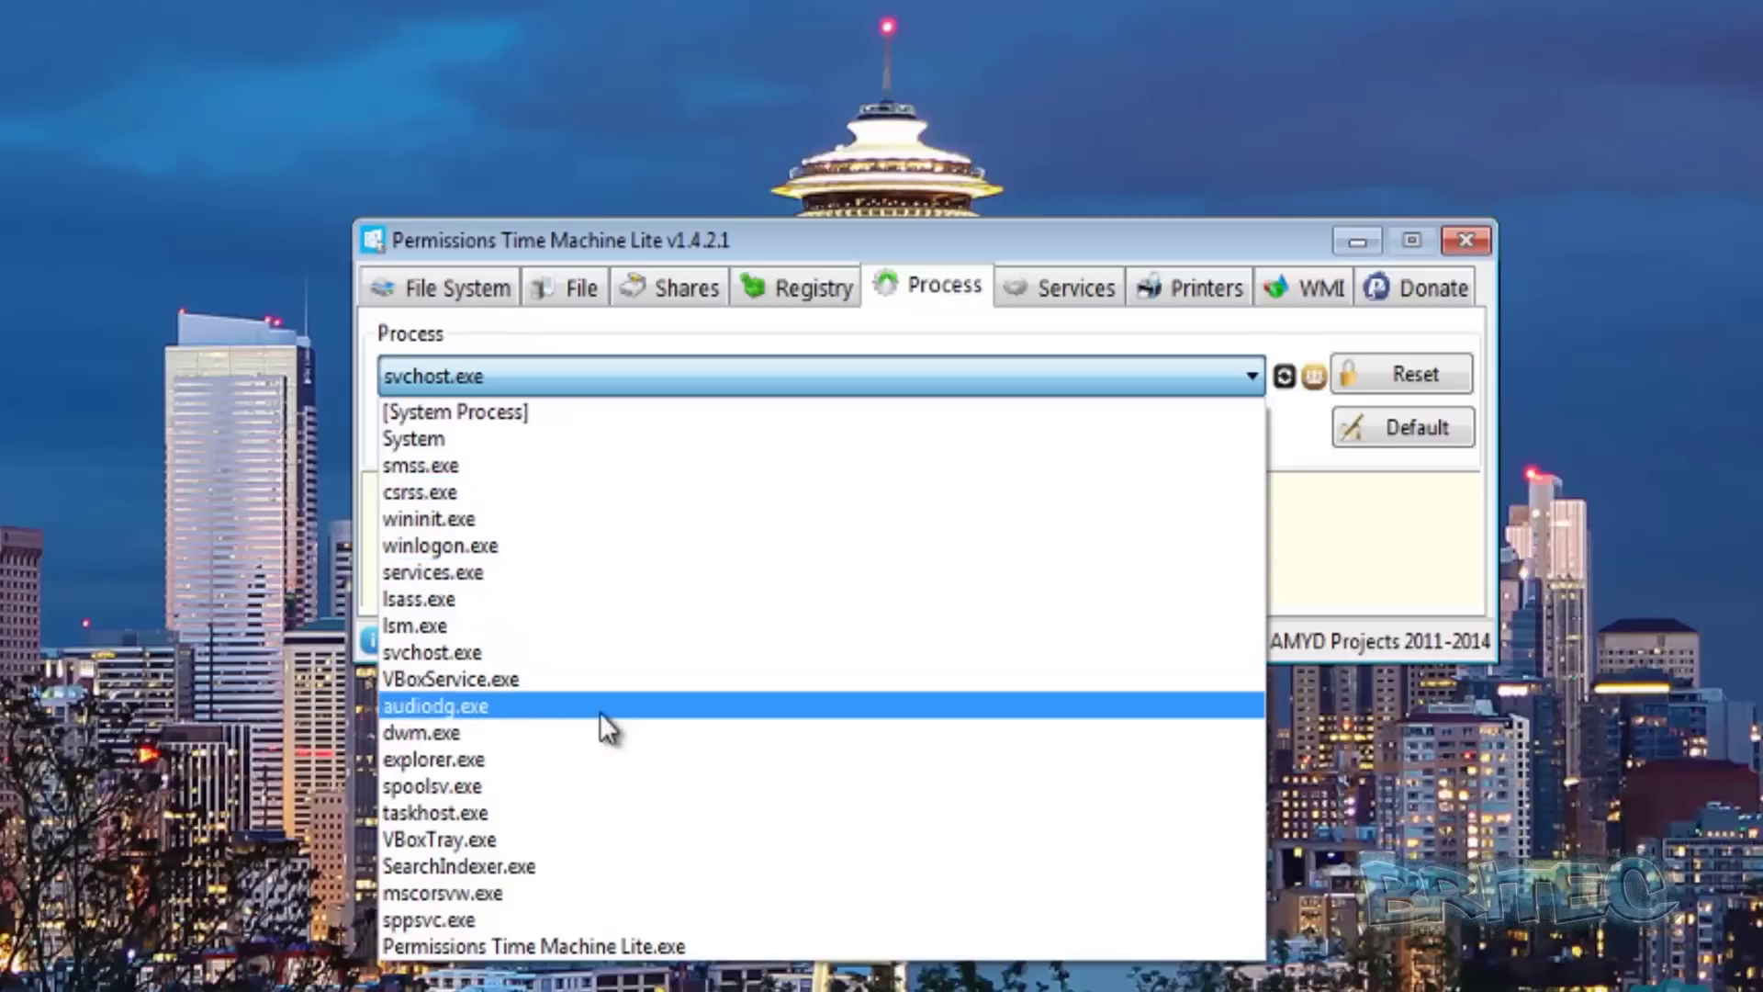
left_click(547, 761)
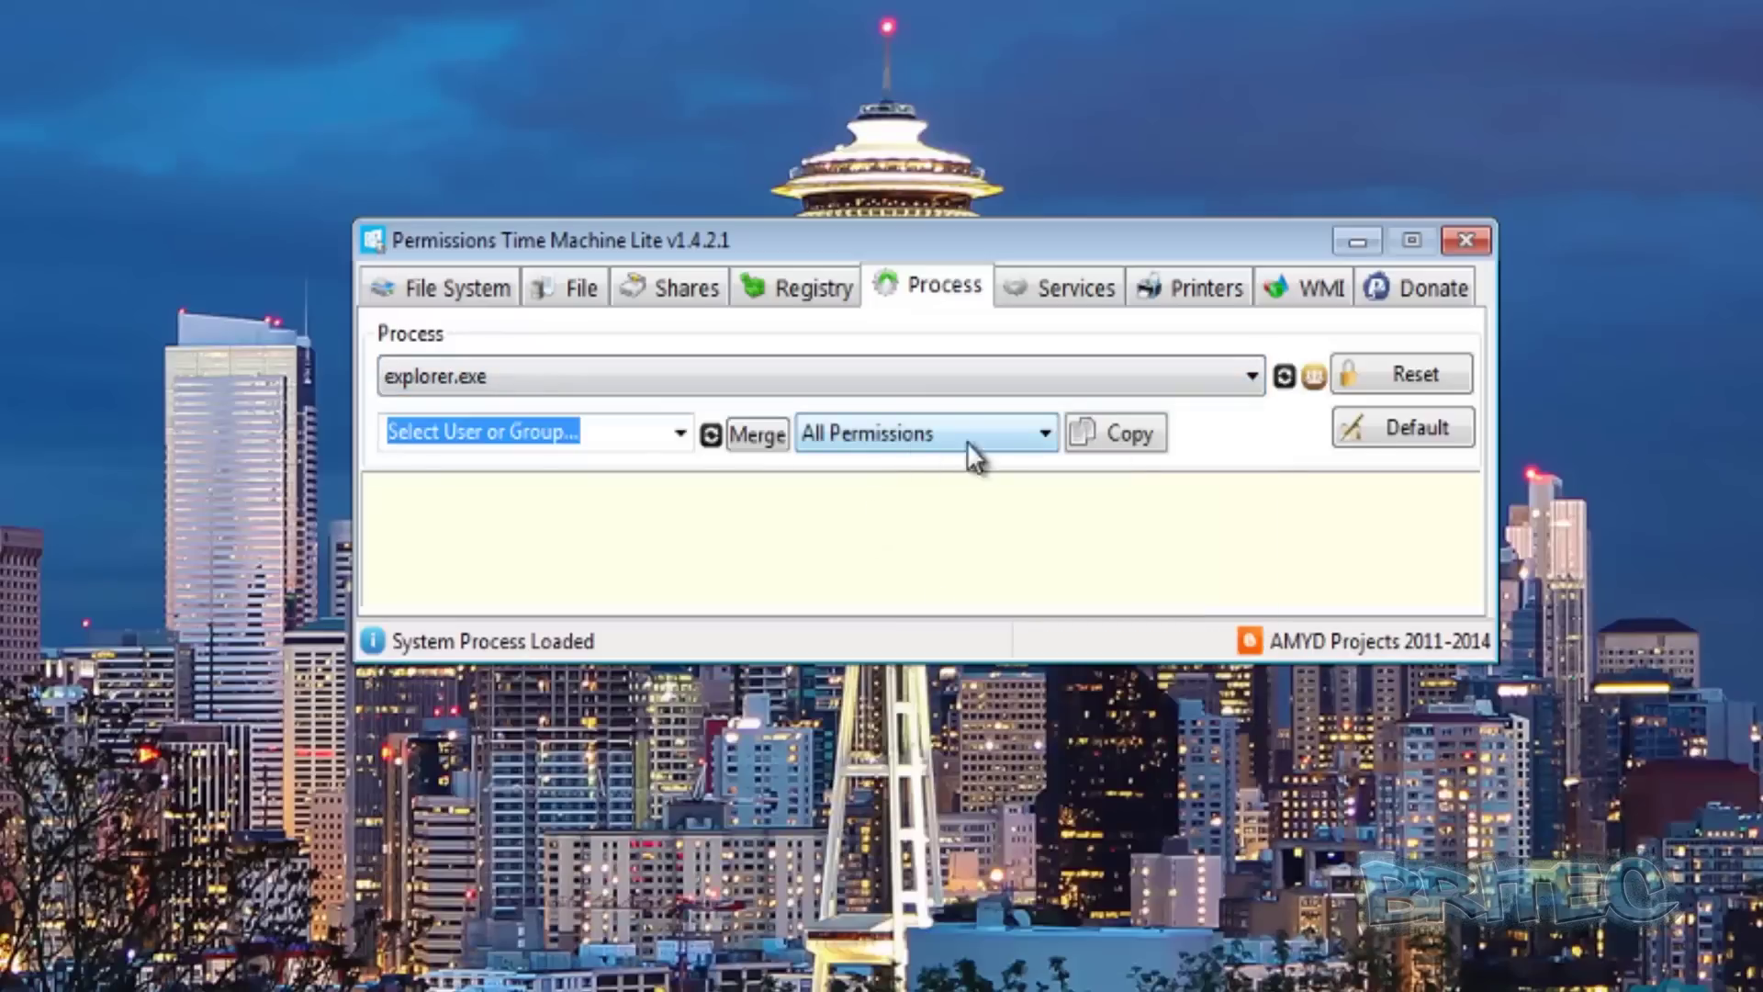
Step: Examine which accounts have permissions on explorer.exe and who owns it, and close the permissions window
left_click(1314, 379)
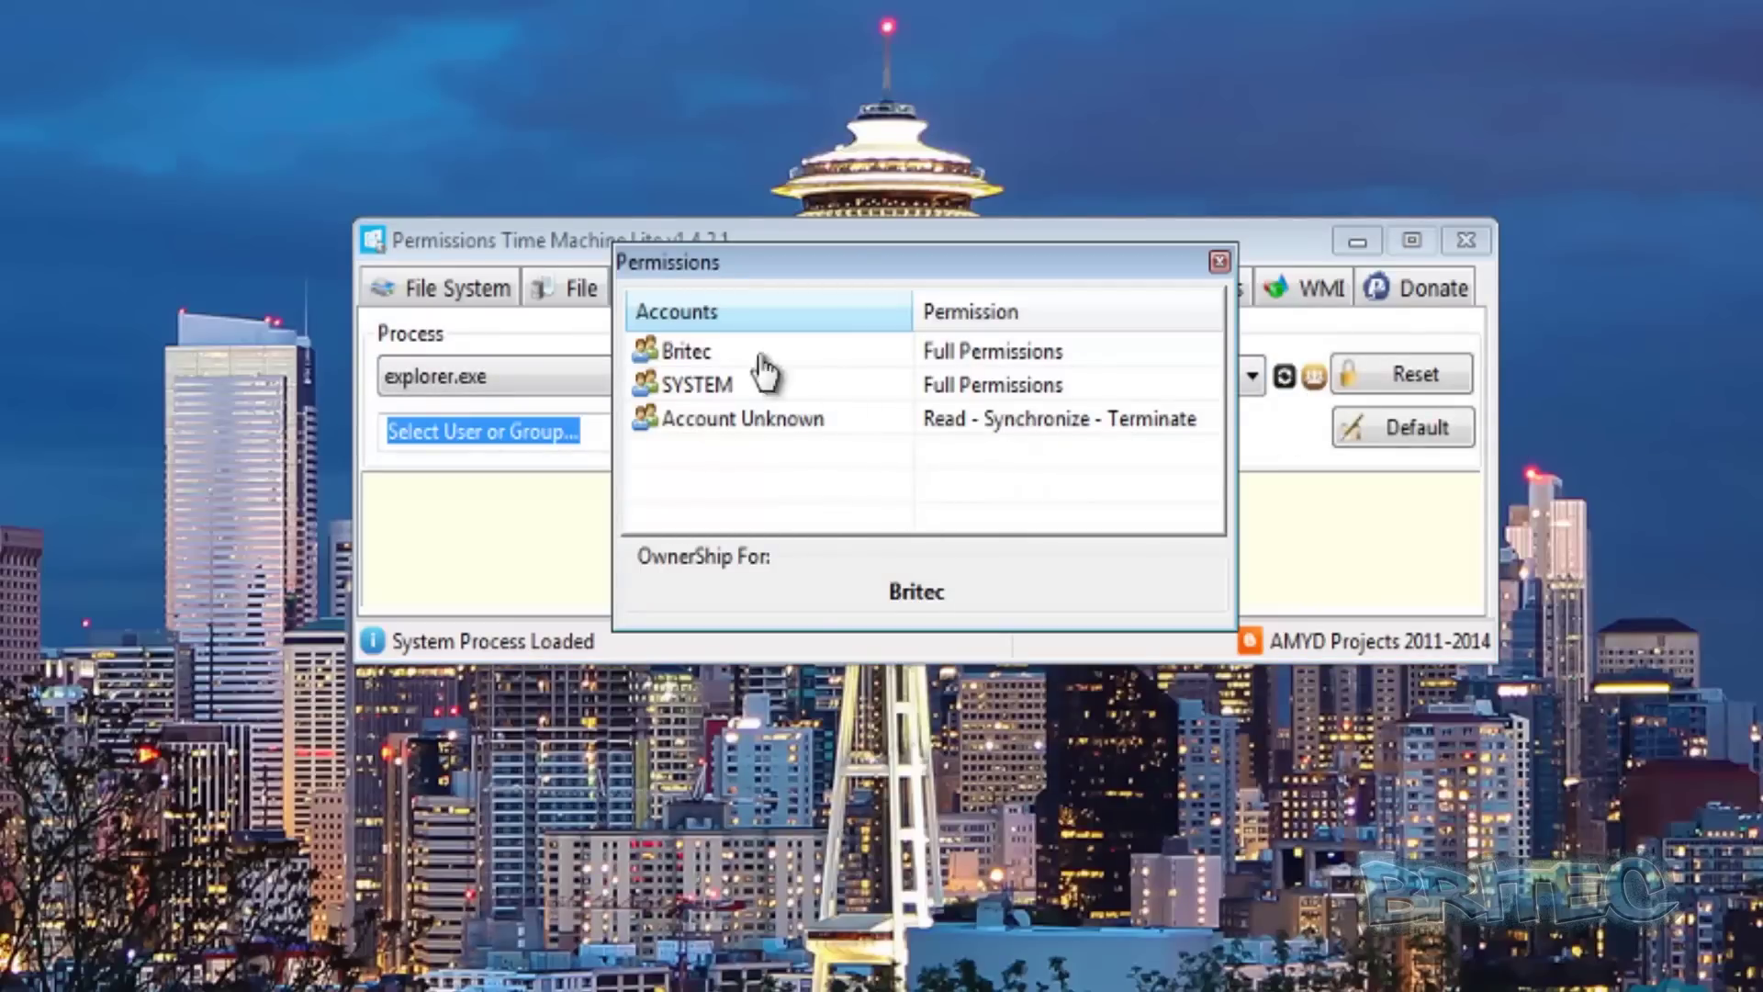
left_click(1010, 420)
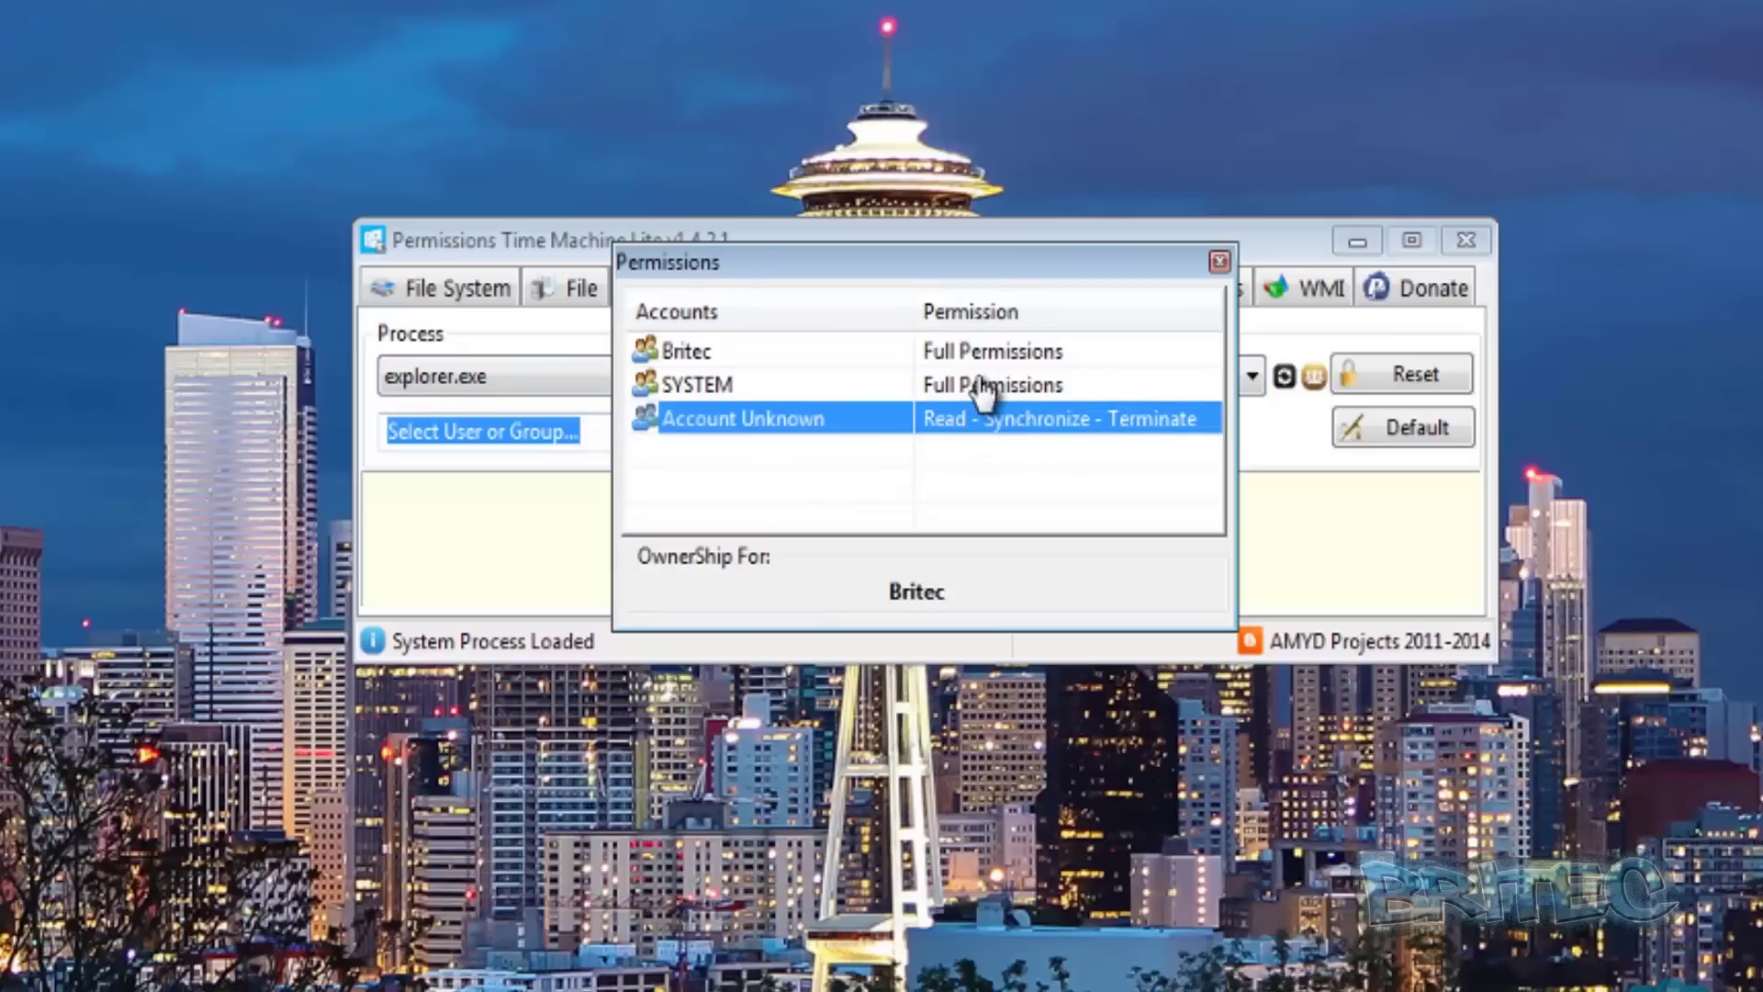
left_click(933, 354)
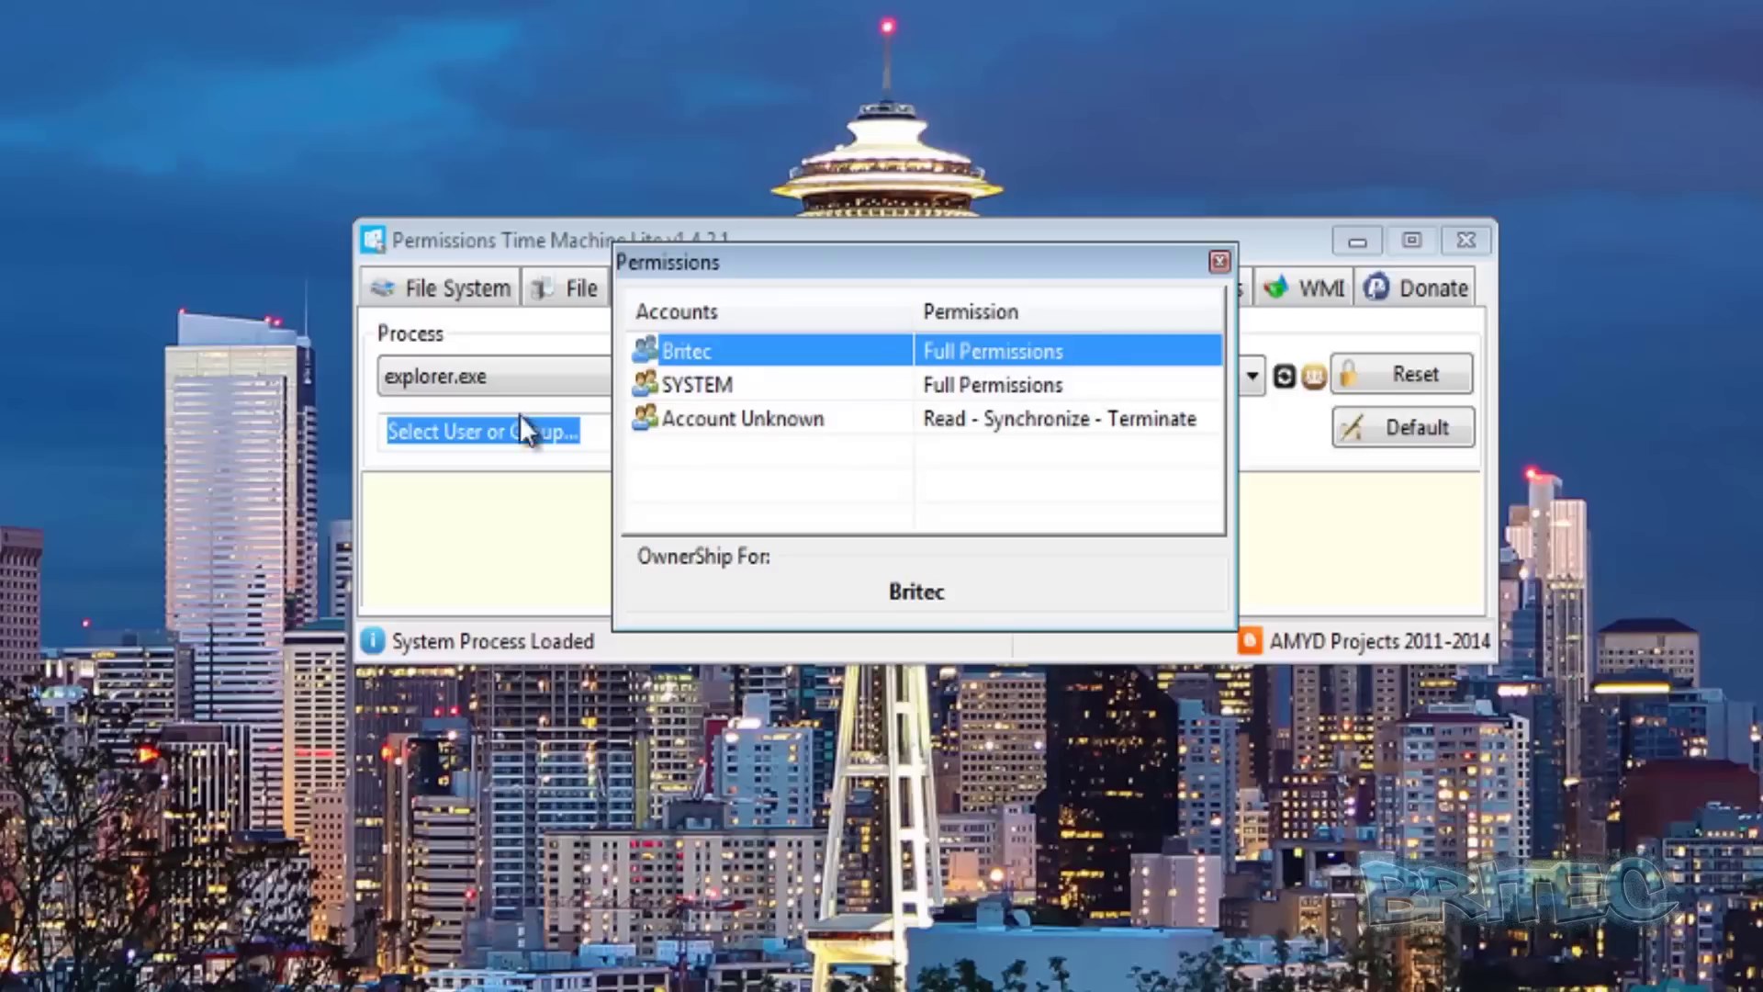
left_click(951, 393)
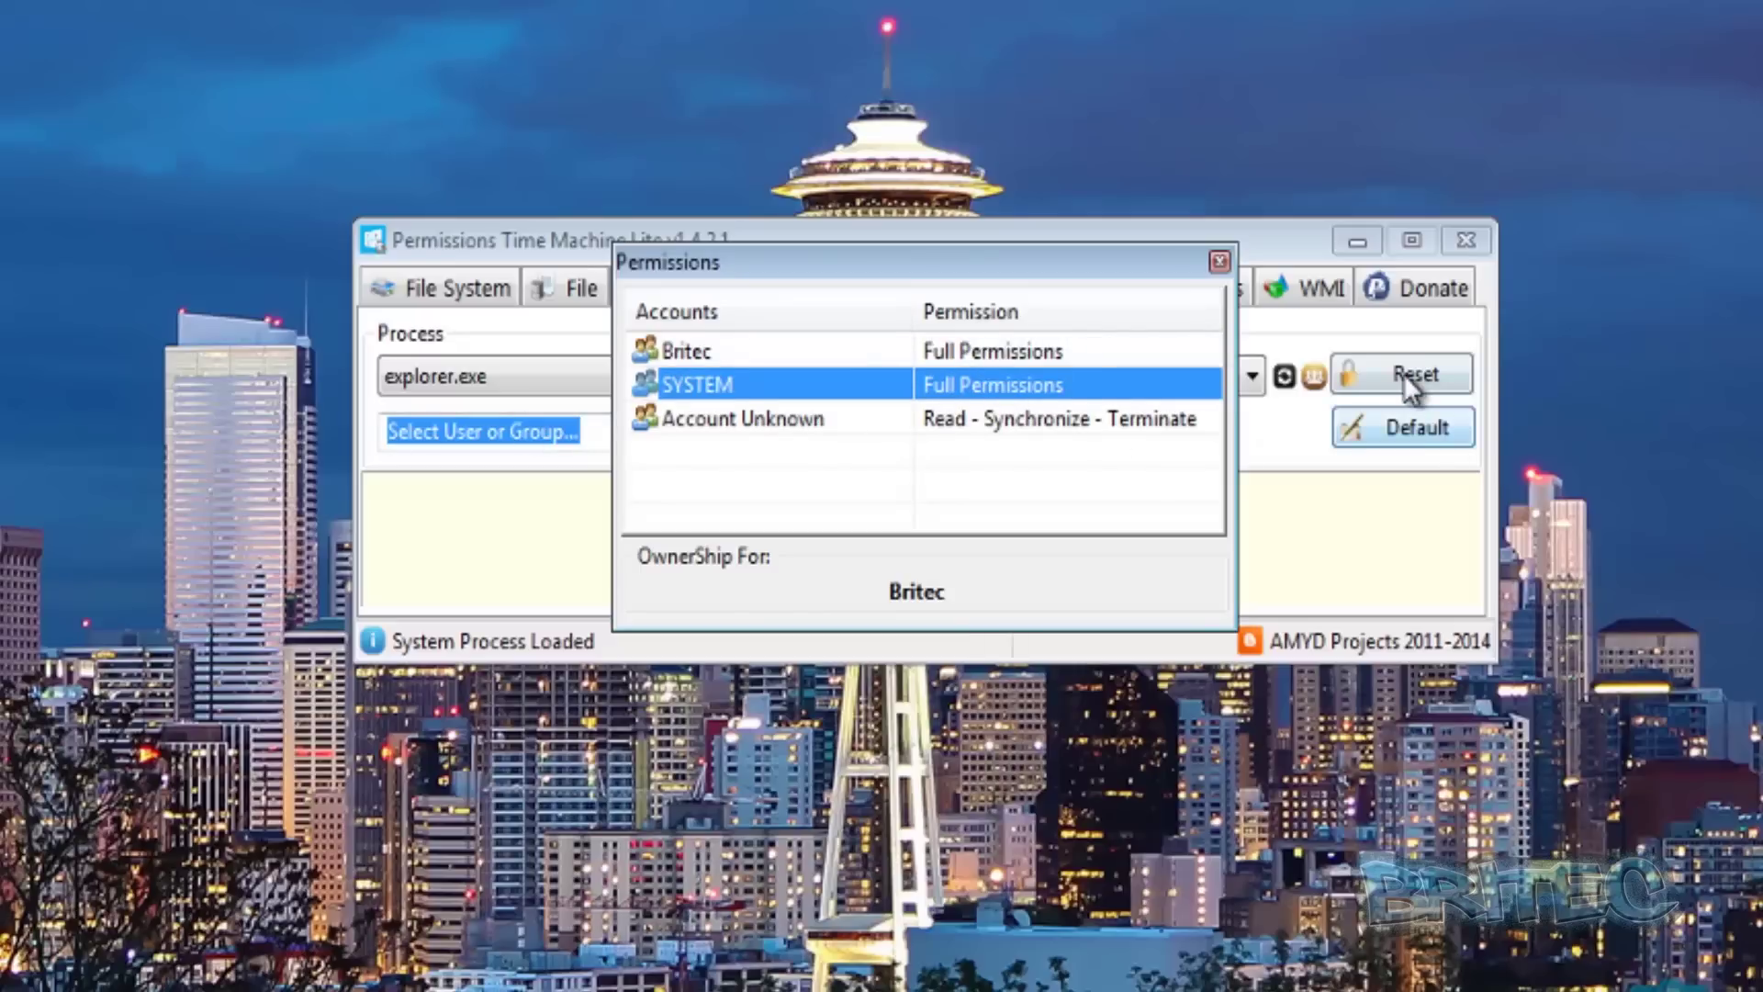
left_click(1214, 261)
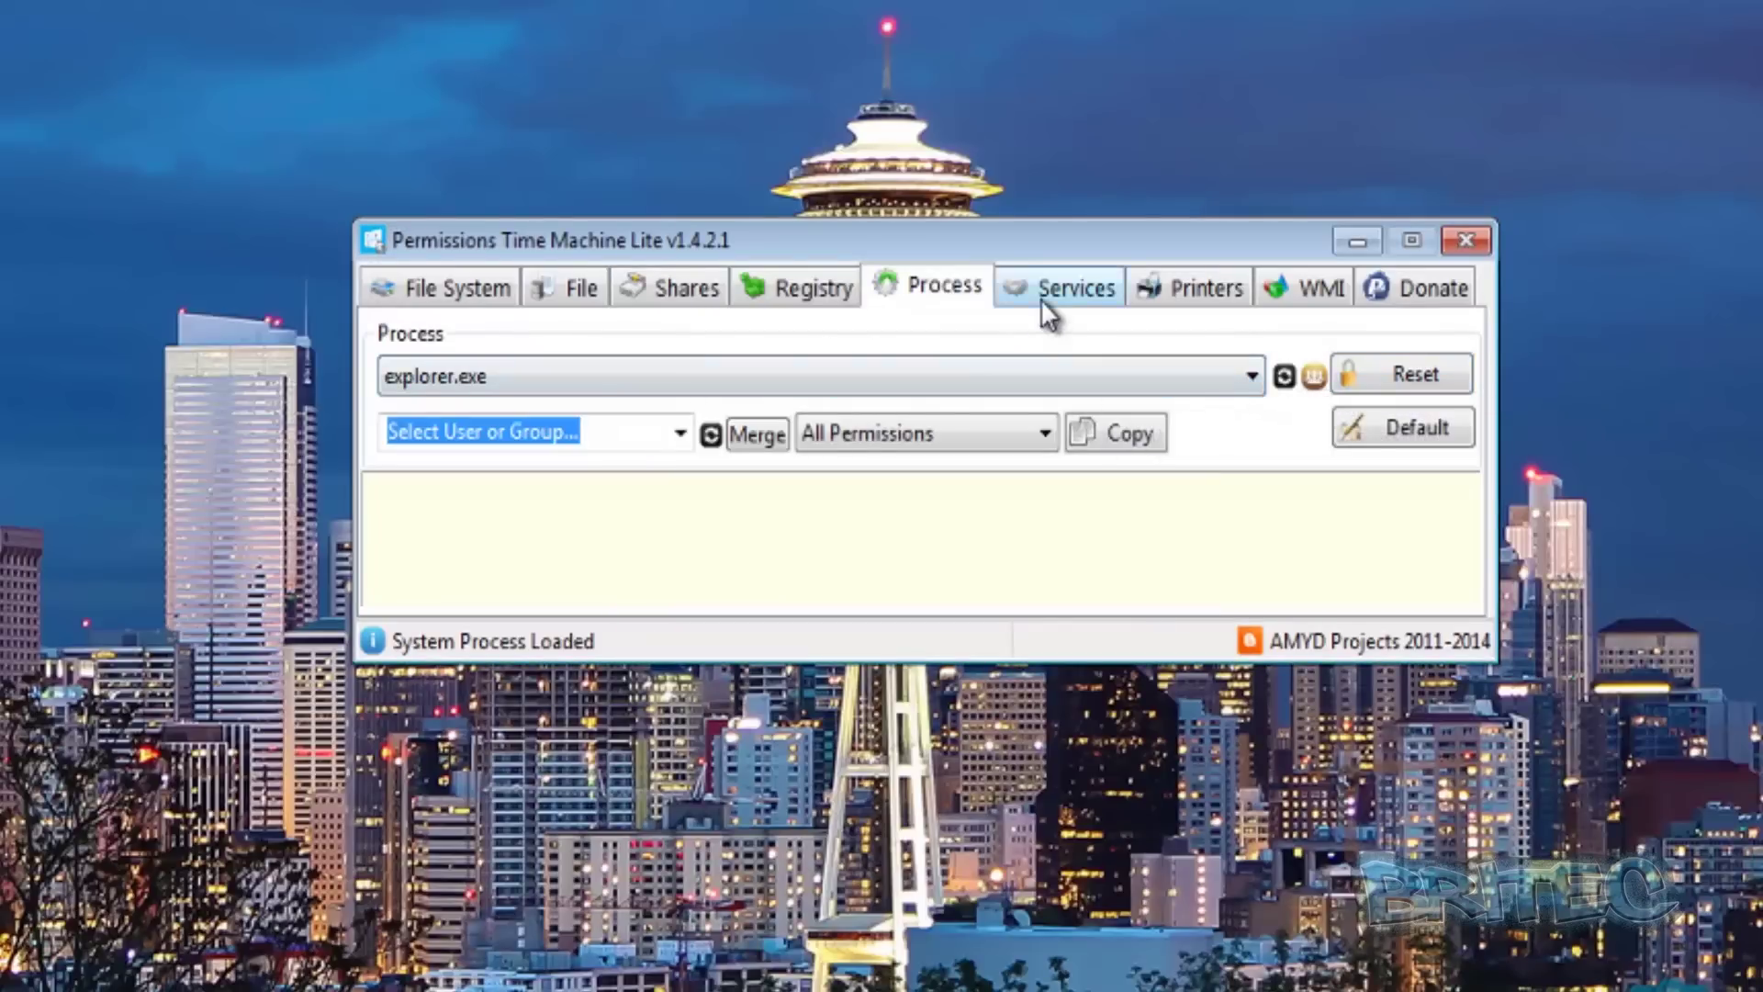
Step: Look over the services and printers options, and load the WMI objects to browse their list
left_click(1065, 288)
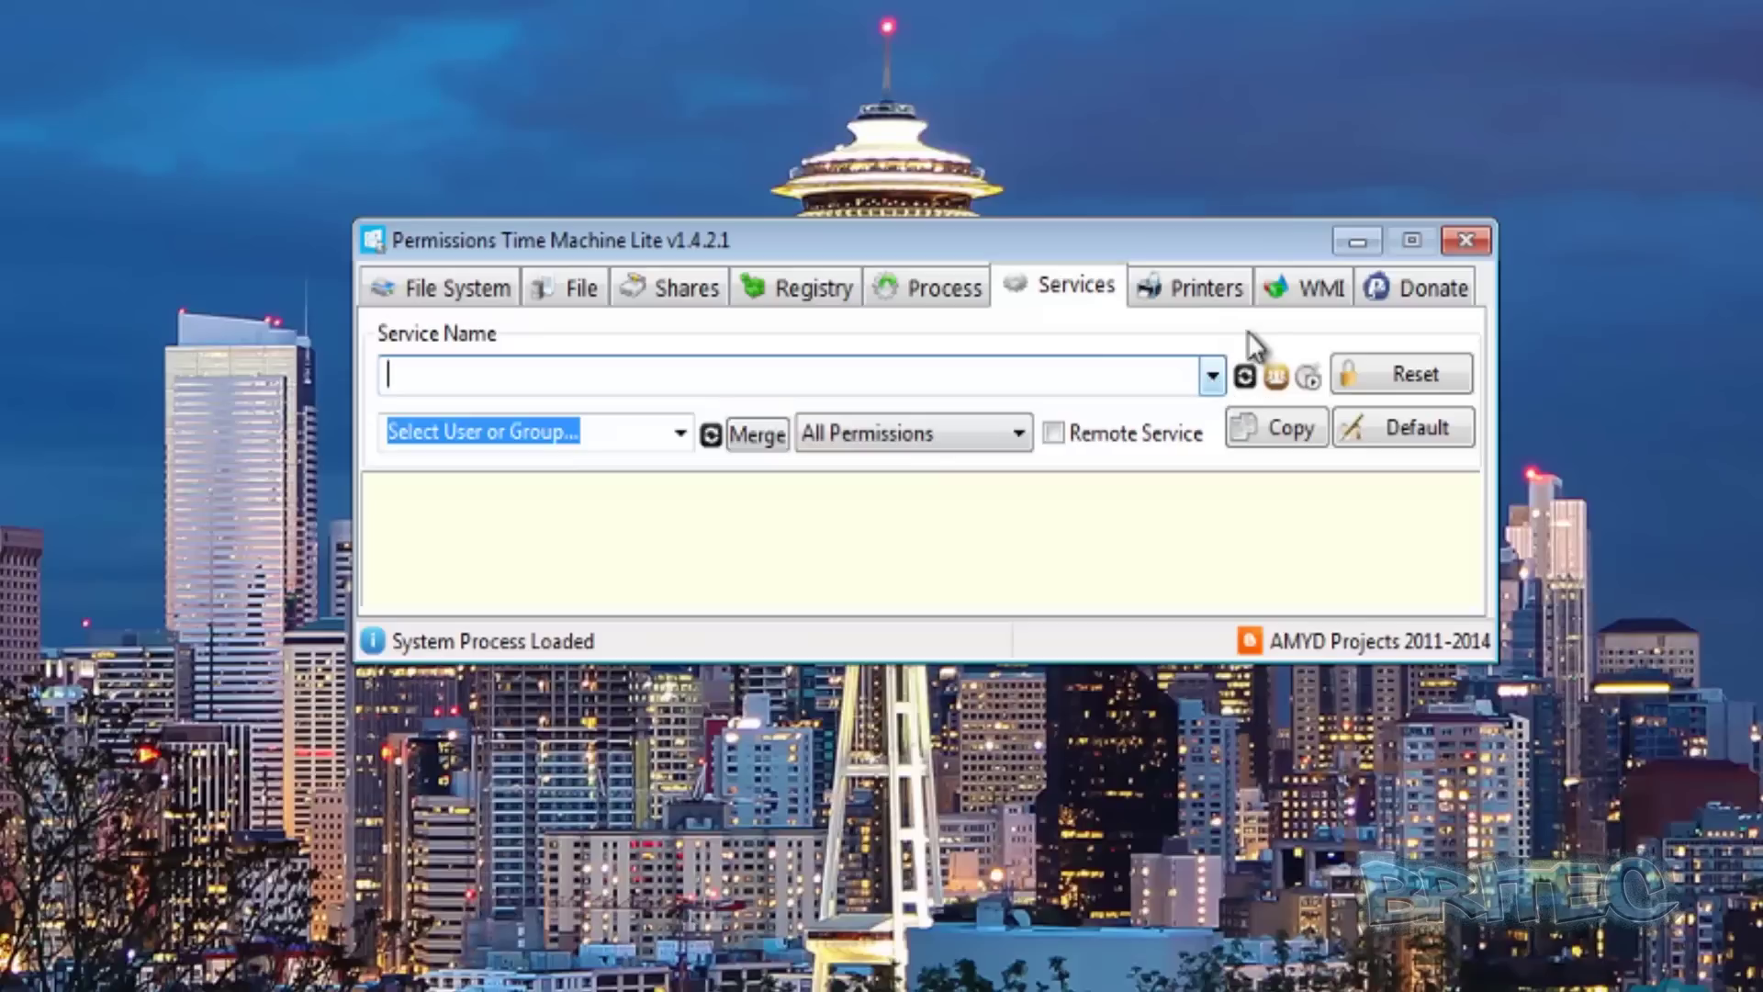
left_click(1225, 303)
left_click(1297, 294)
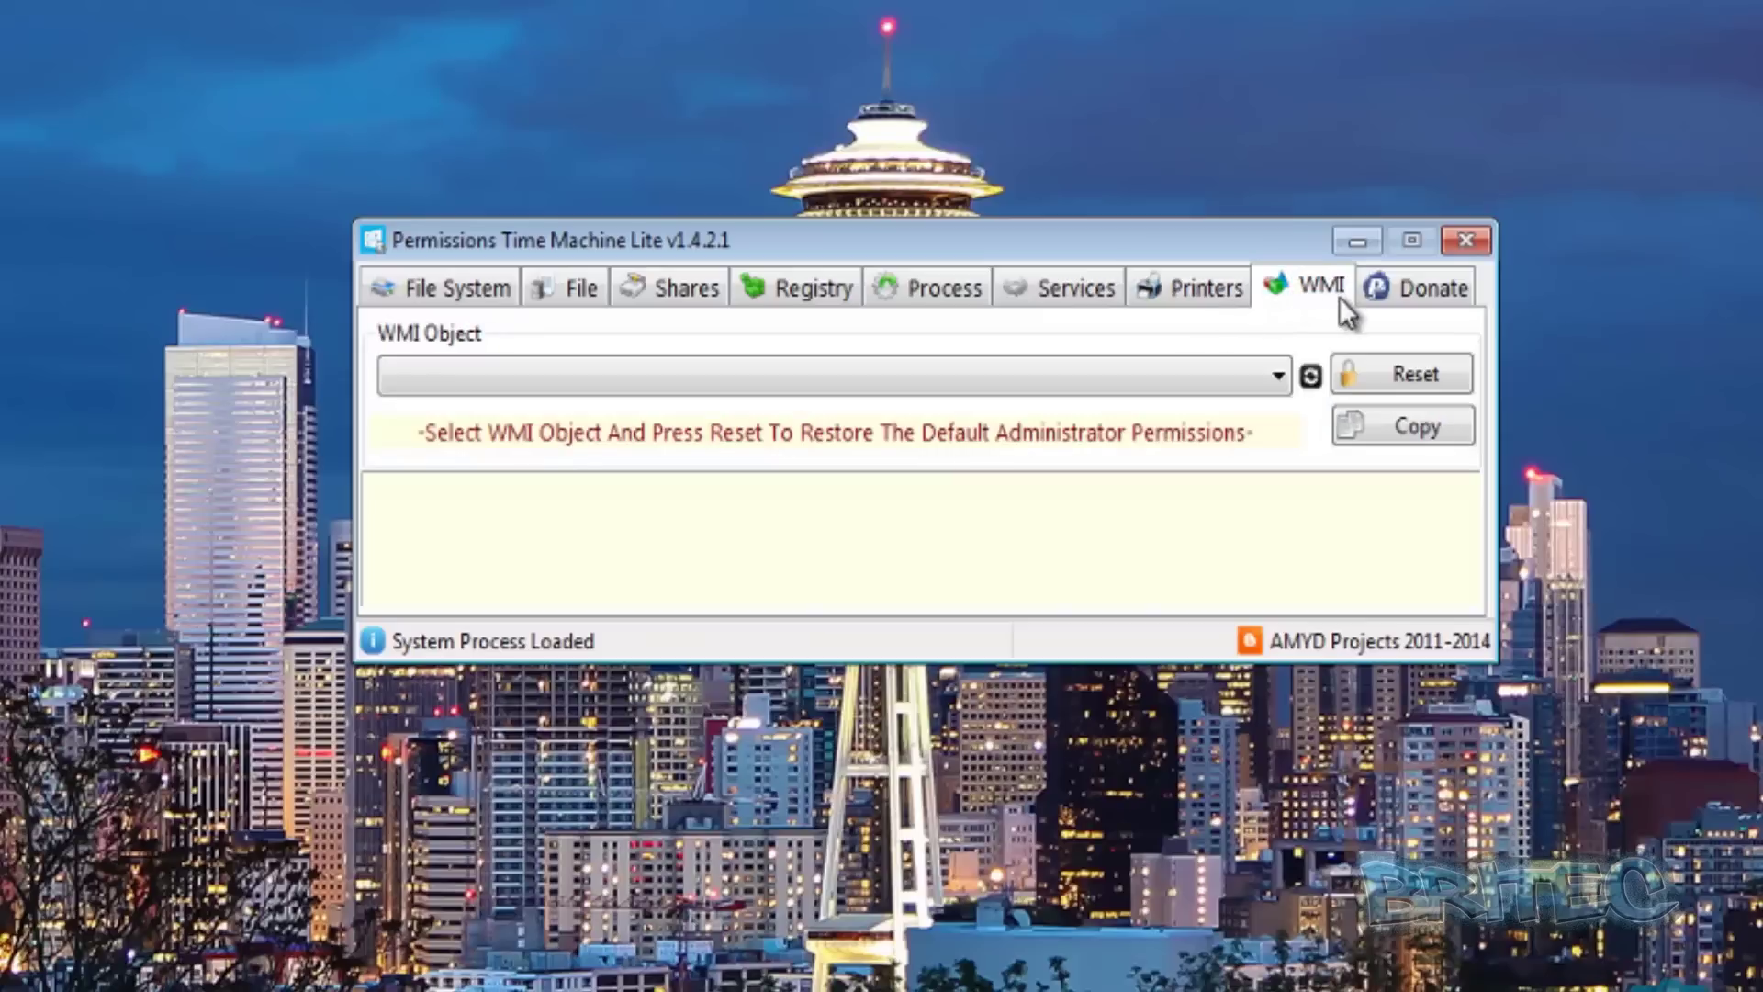
left_click(1312, 377)
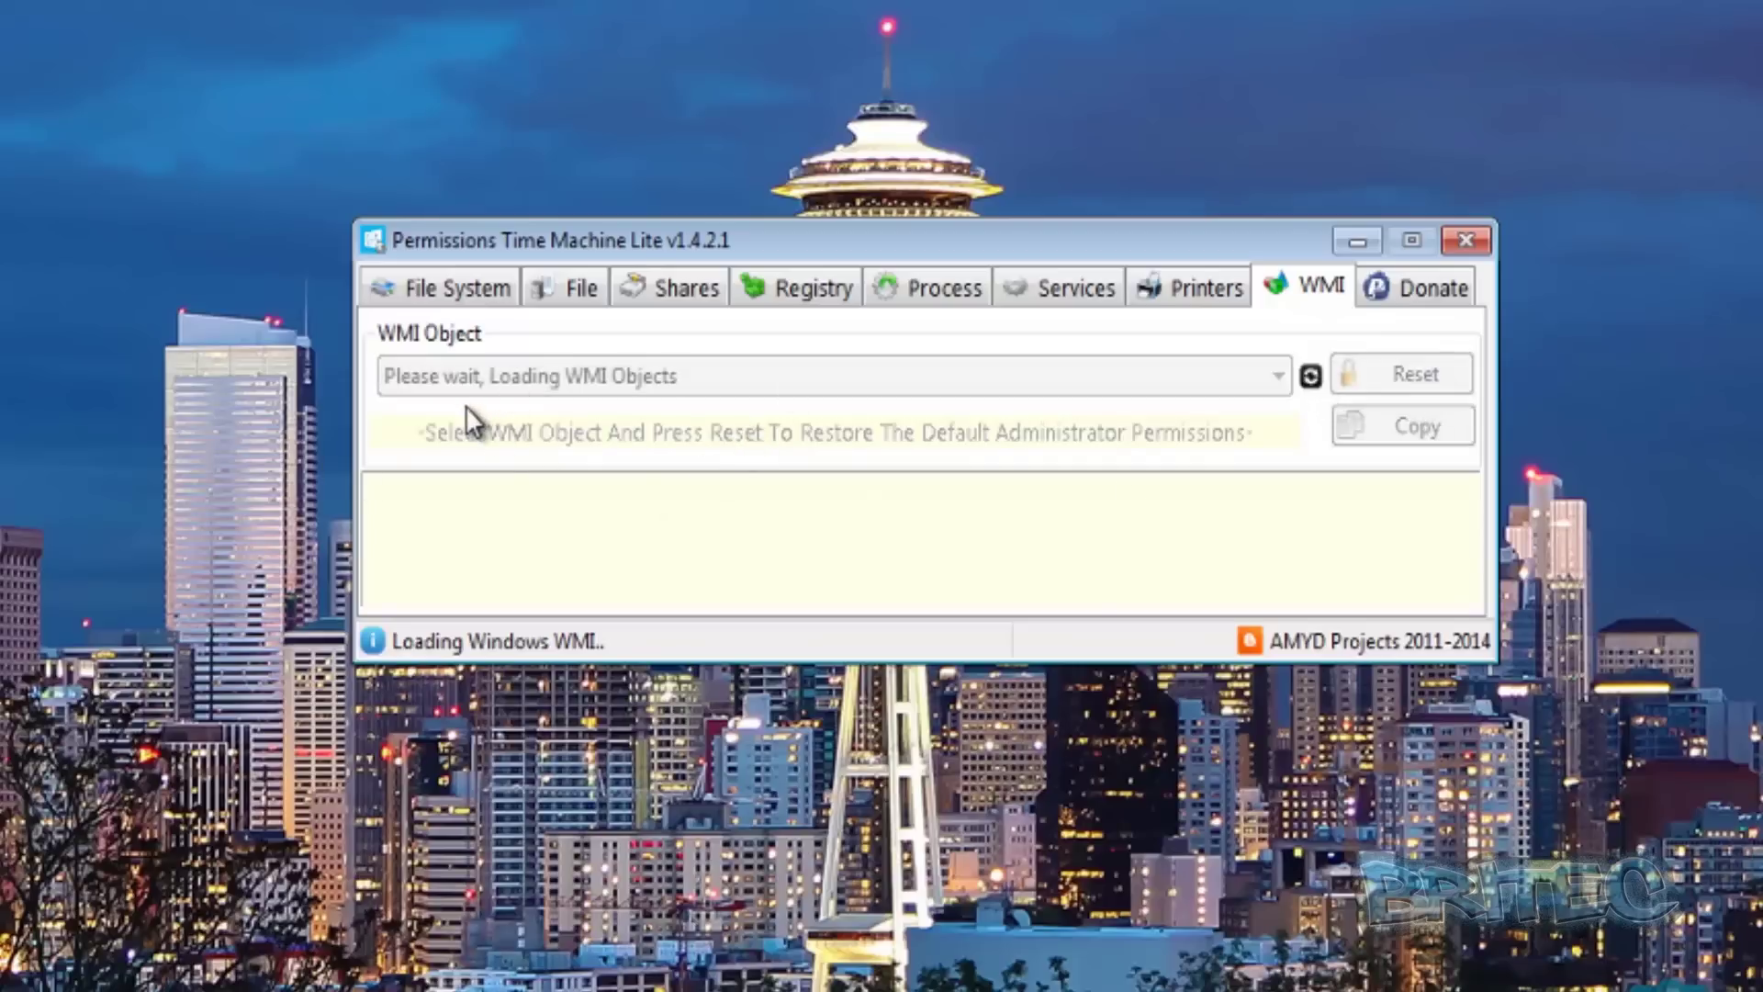
left_click(1278, 376)
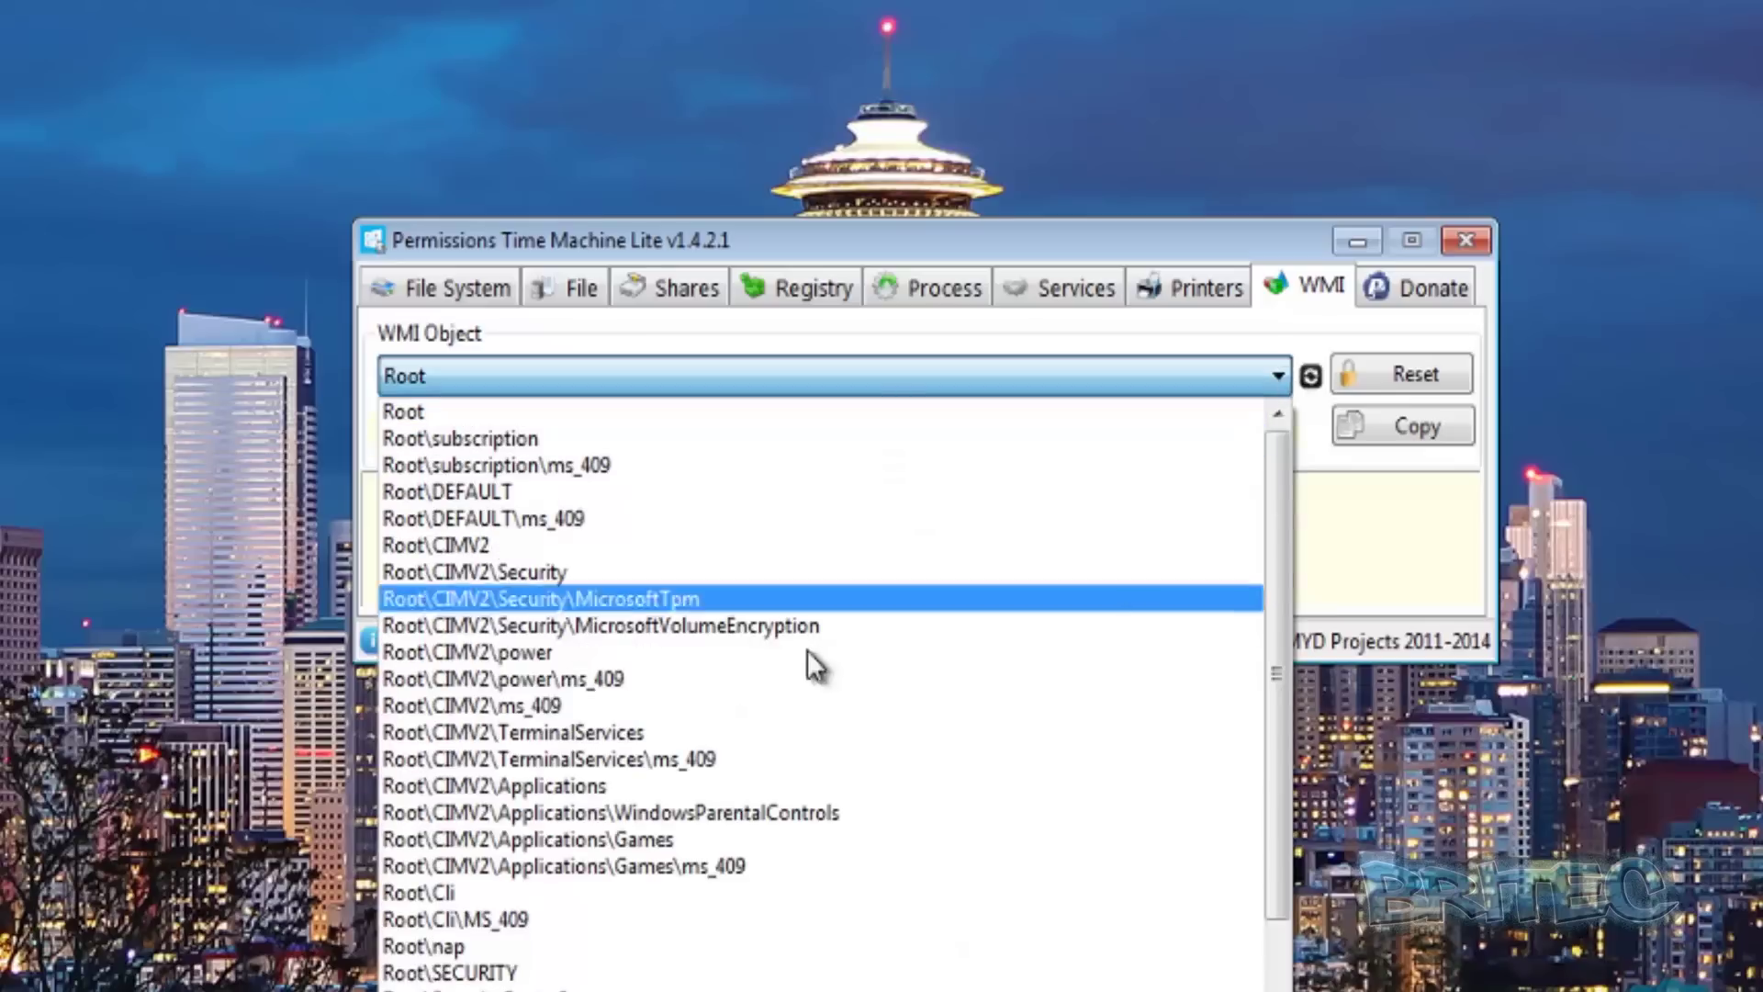
scroll(799, 541, "down", 5)
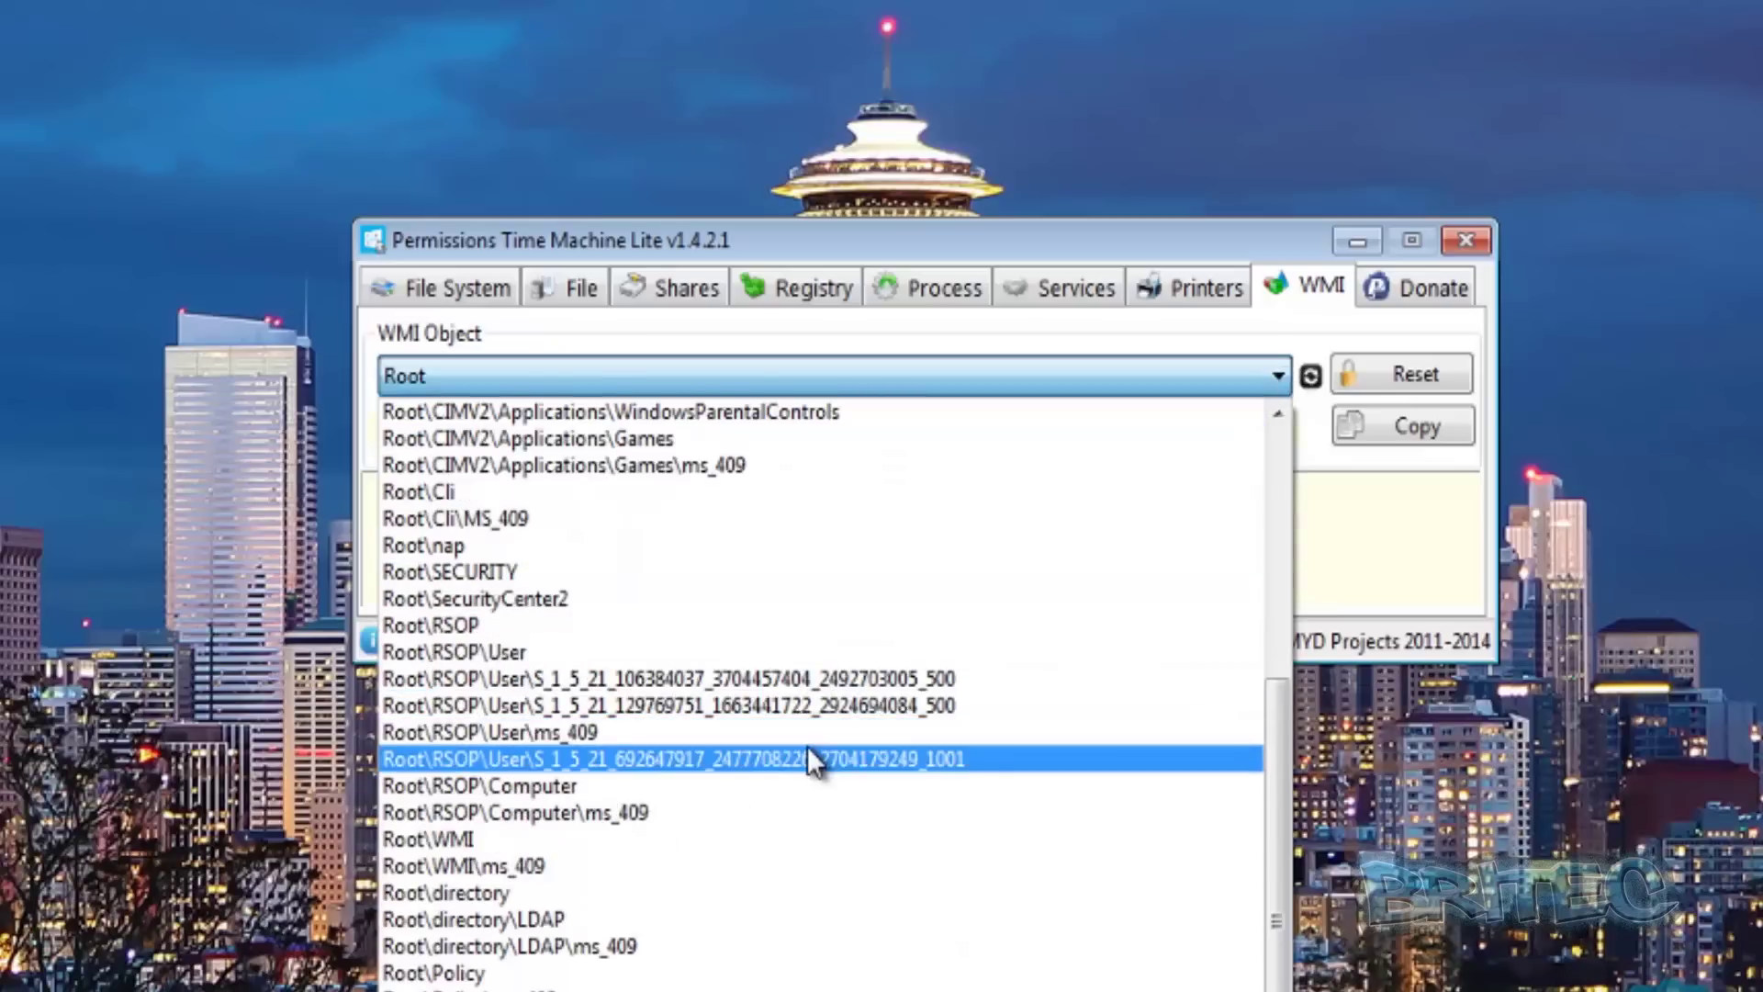
left_click(1108, 239)
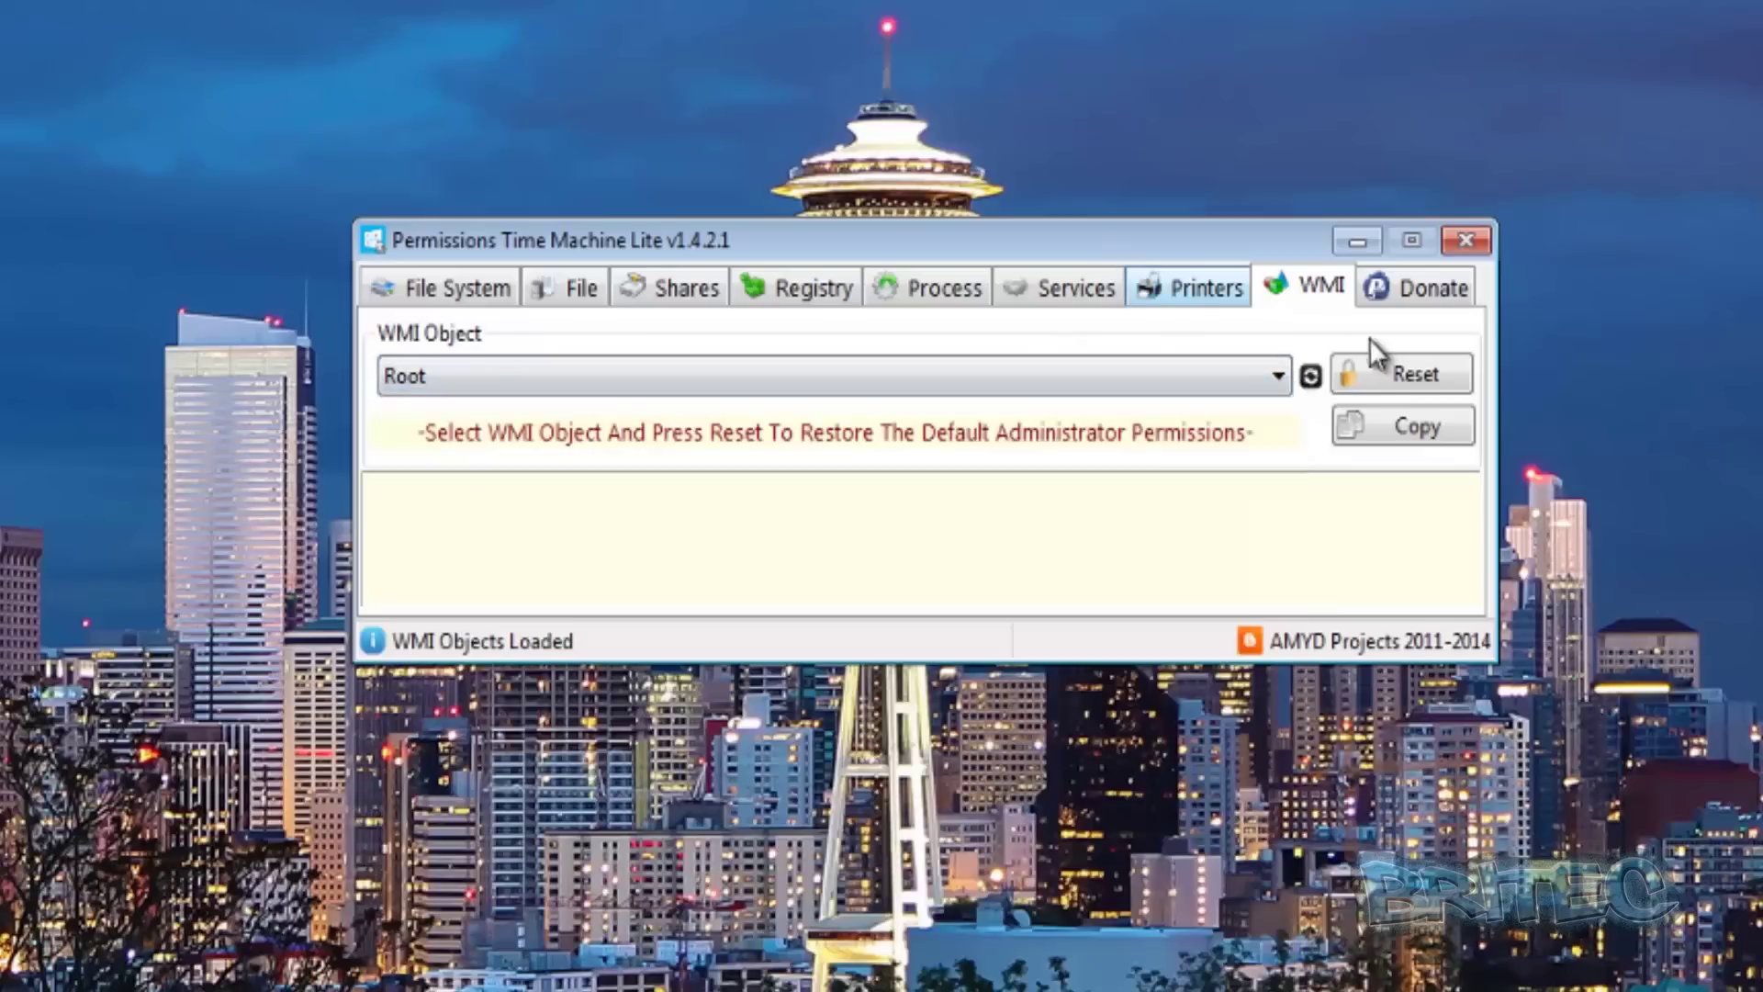
left_click(1428, 313)
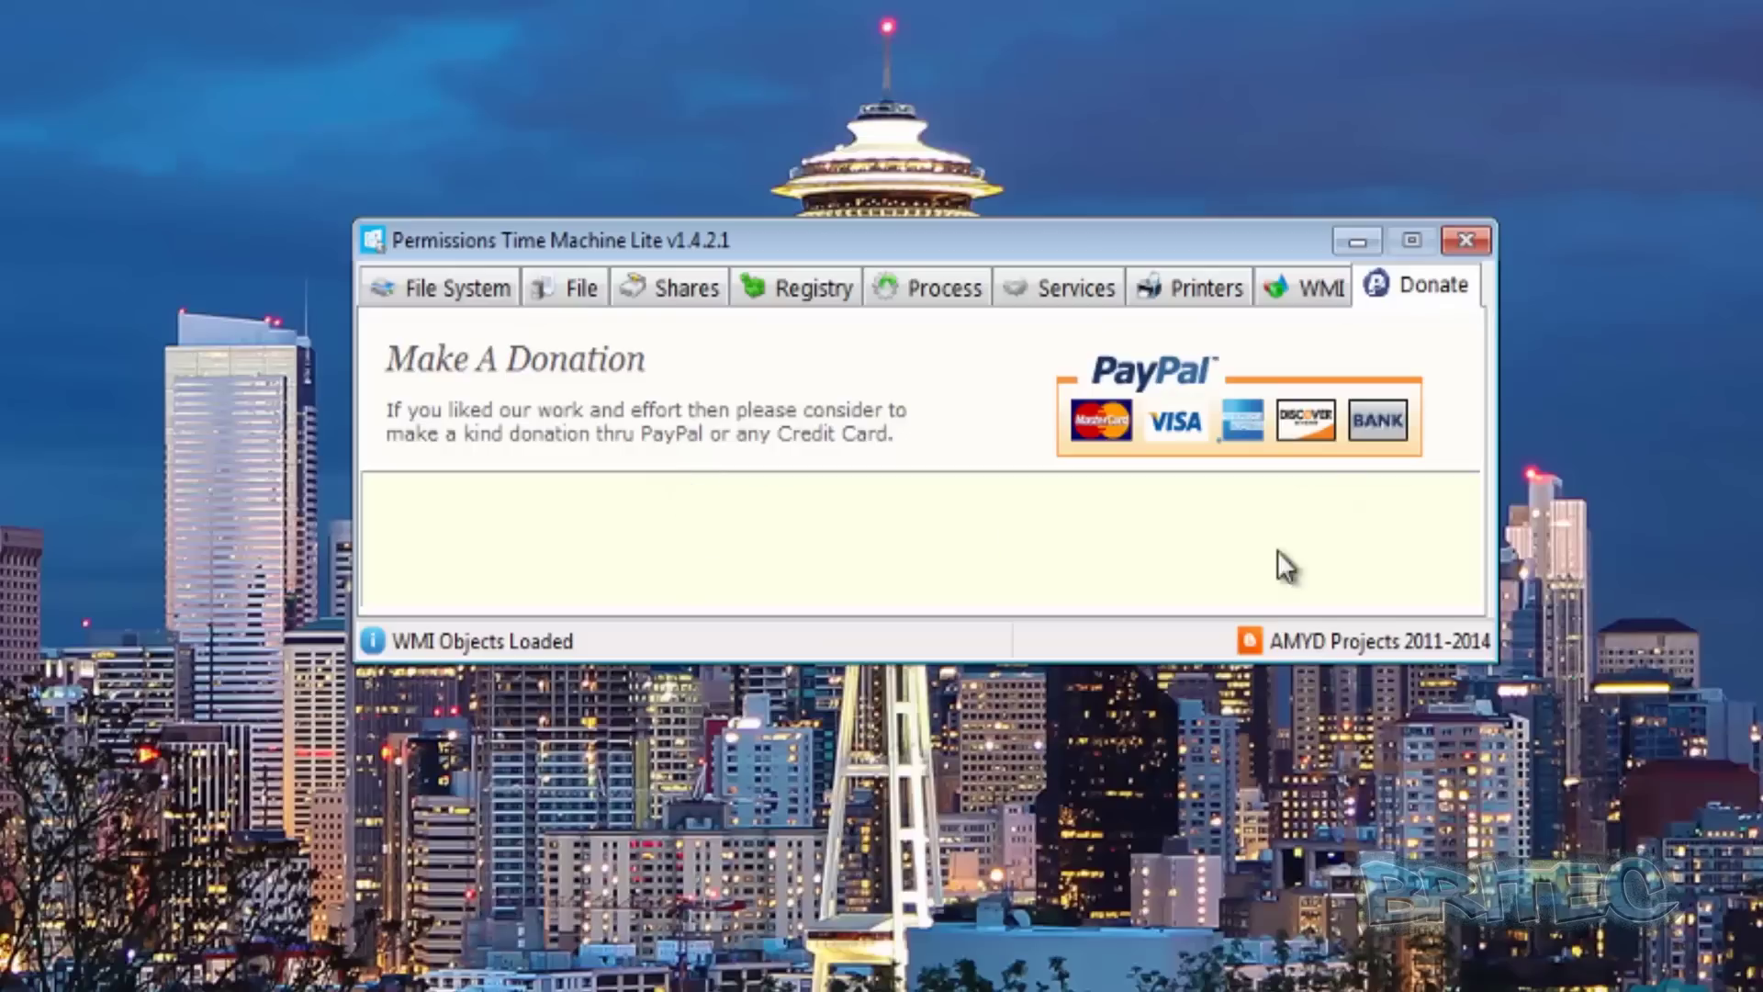
left_click(448, 285)
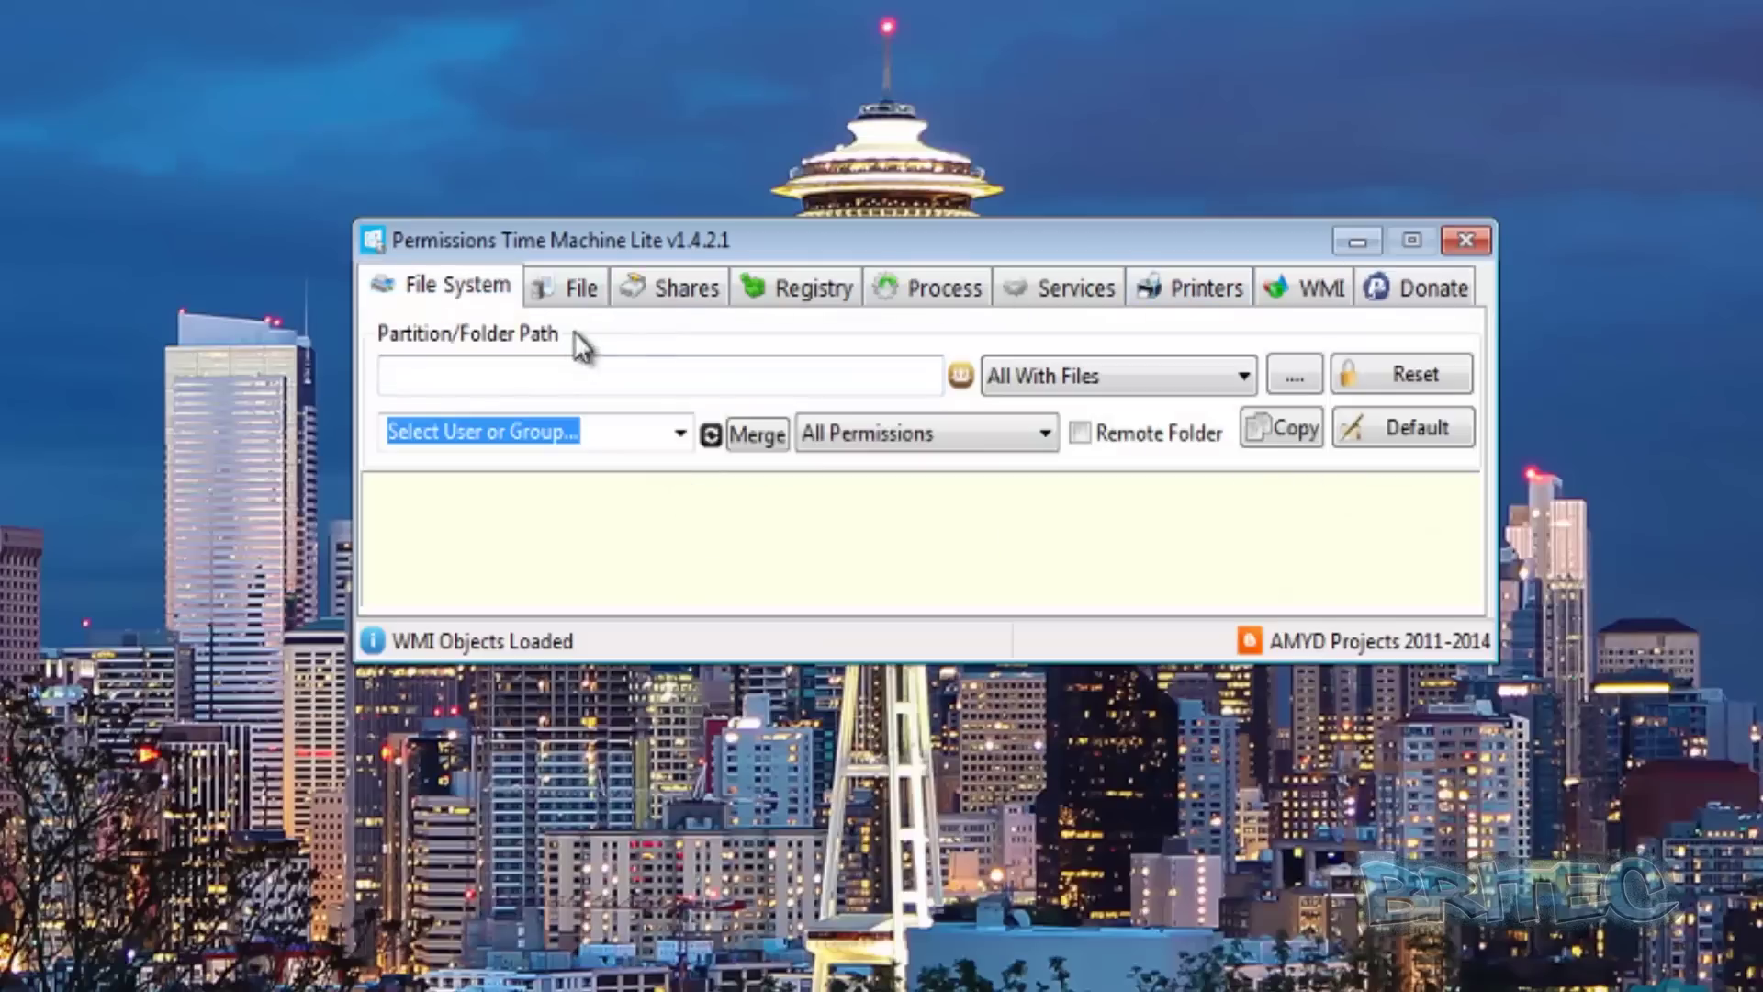
Step: Choose AdwCleaner.exe on the Desktop as the file whose permissions are managed
left_click(574, 287)
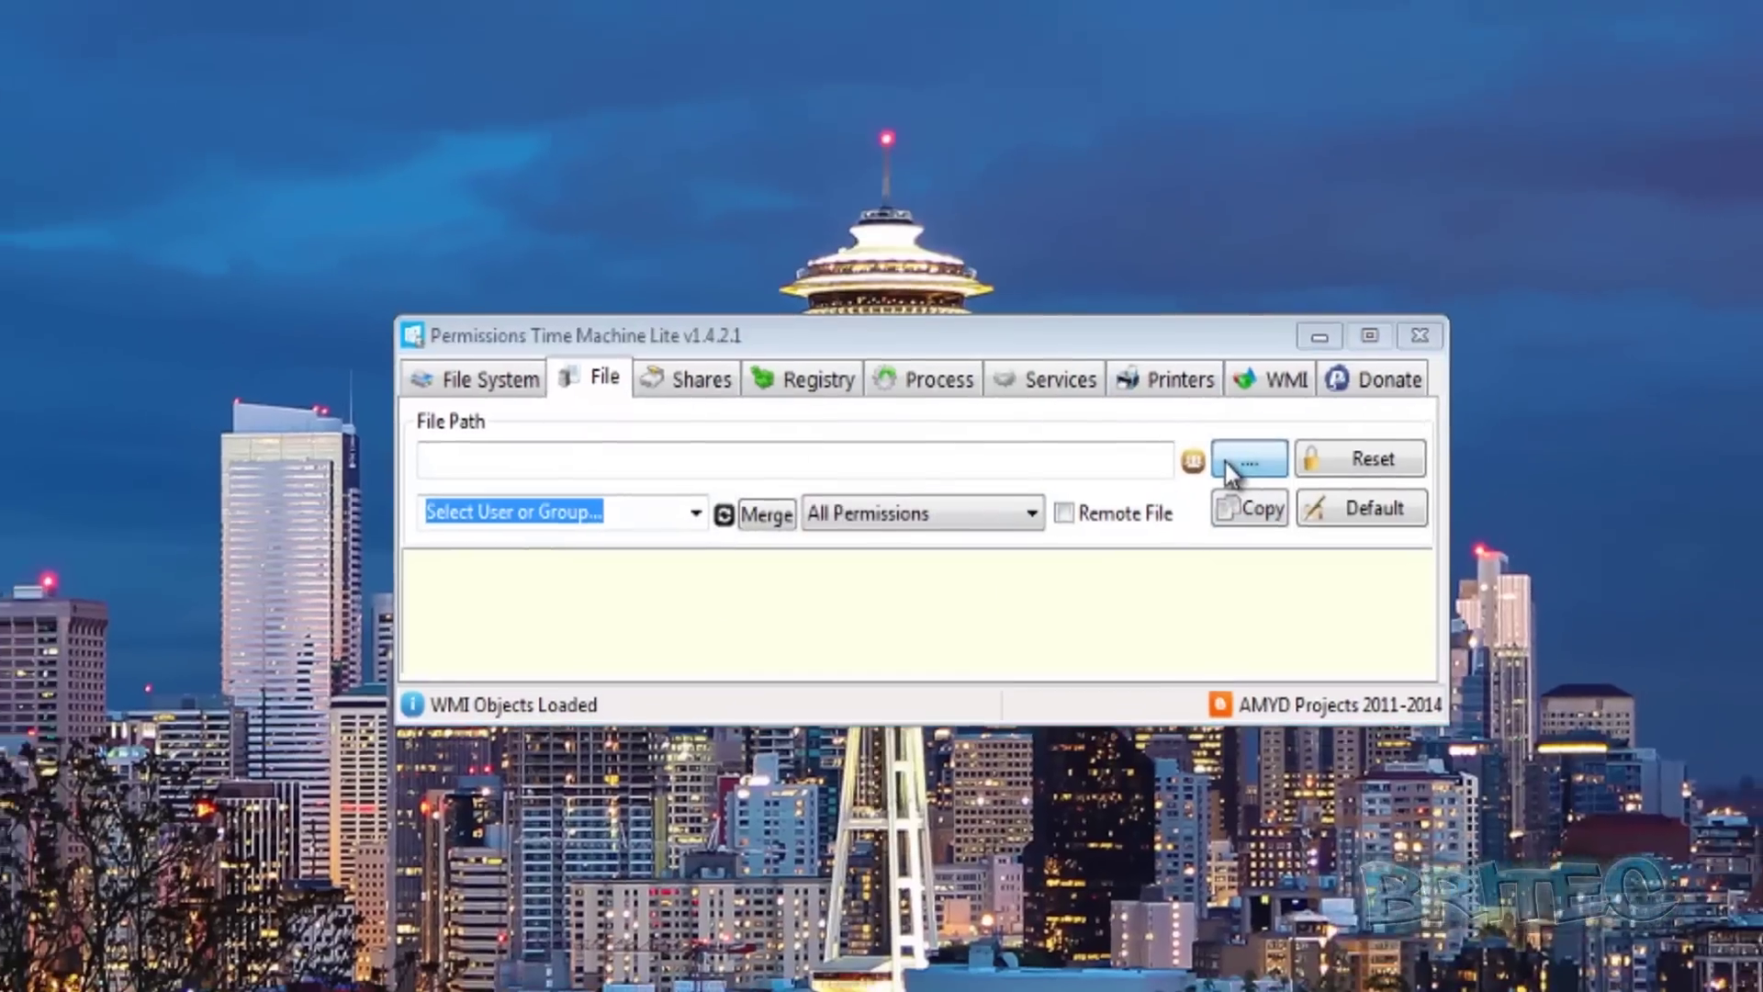
left_click(1230, 462)
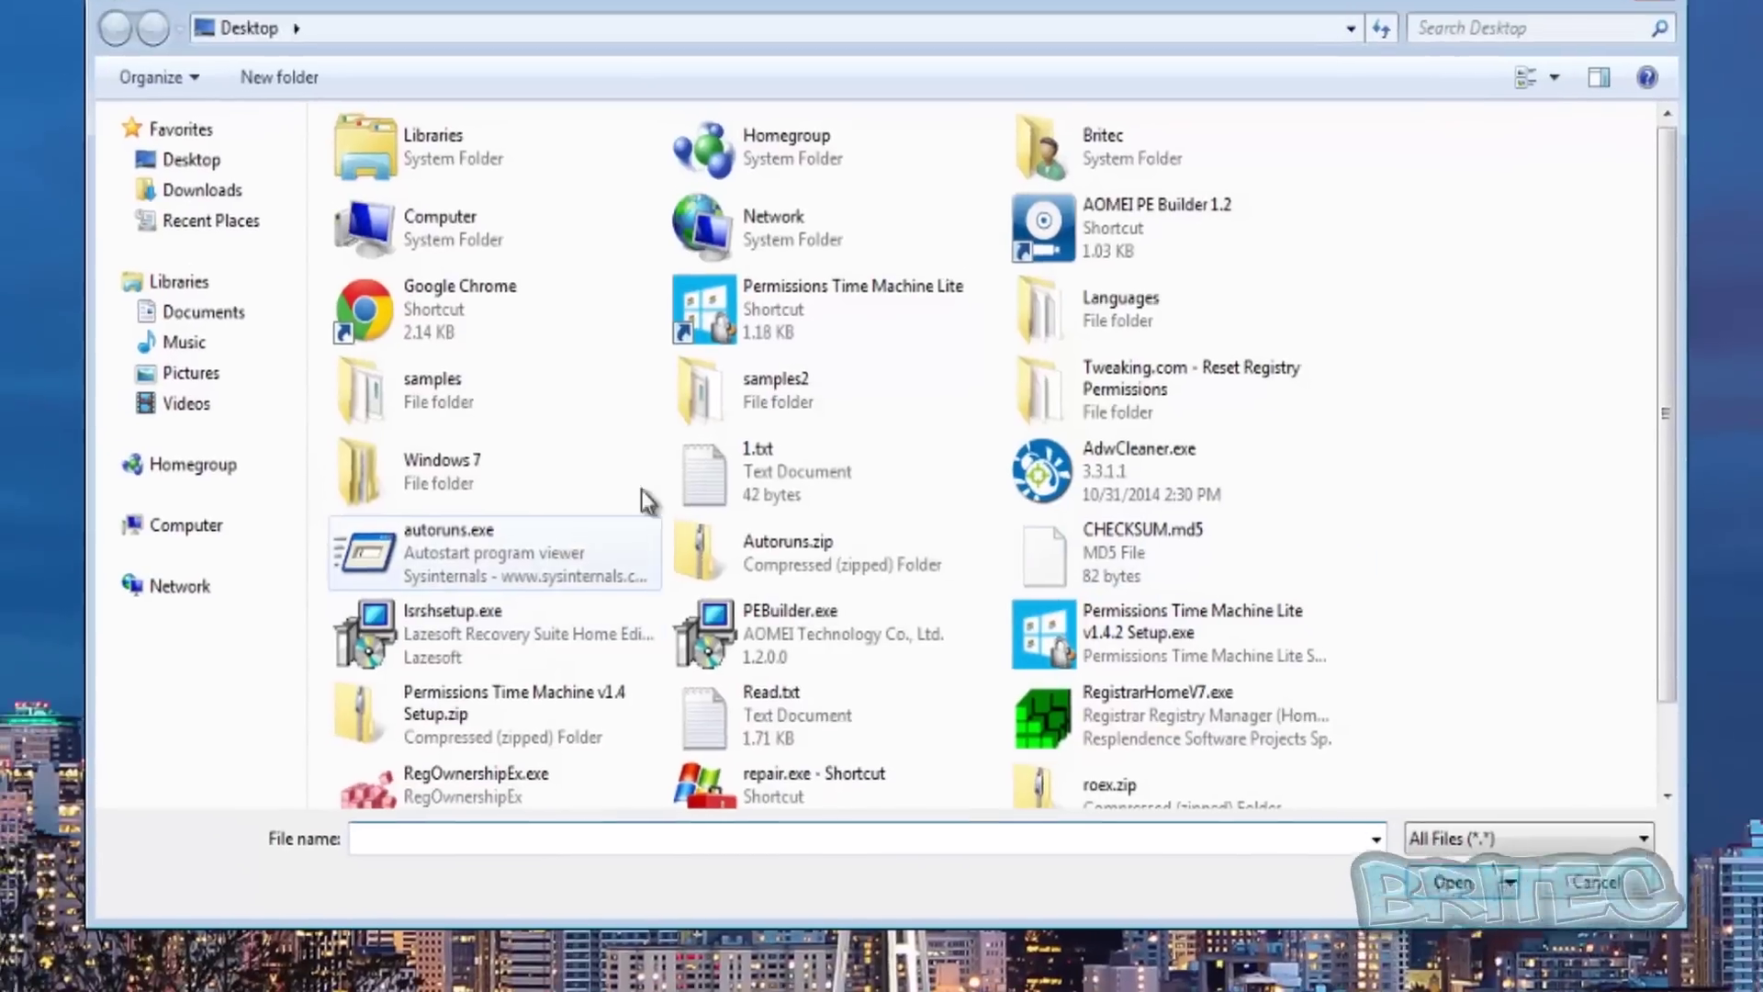
left_click(1159, 536)
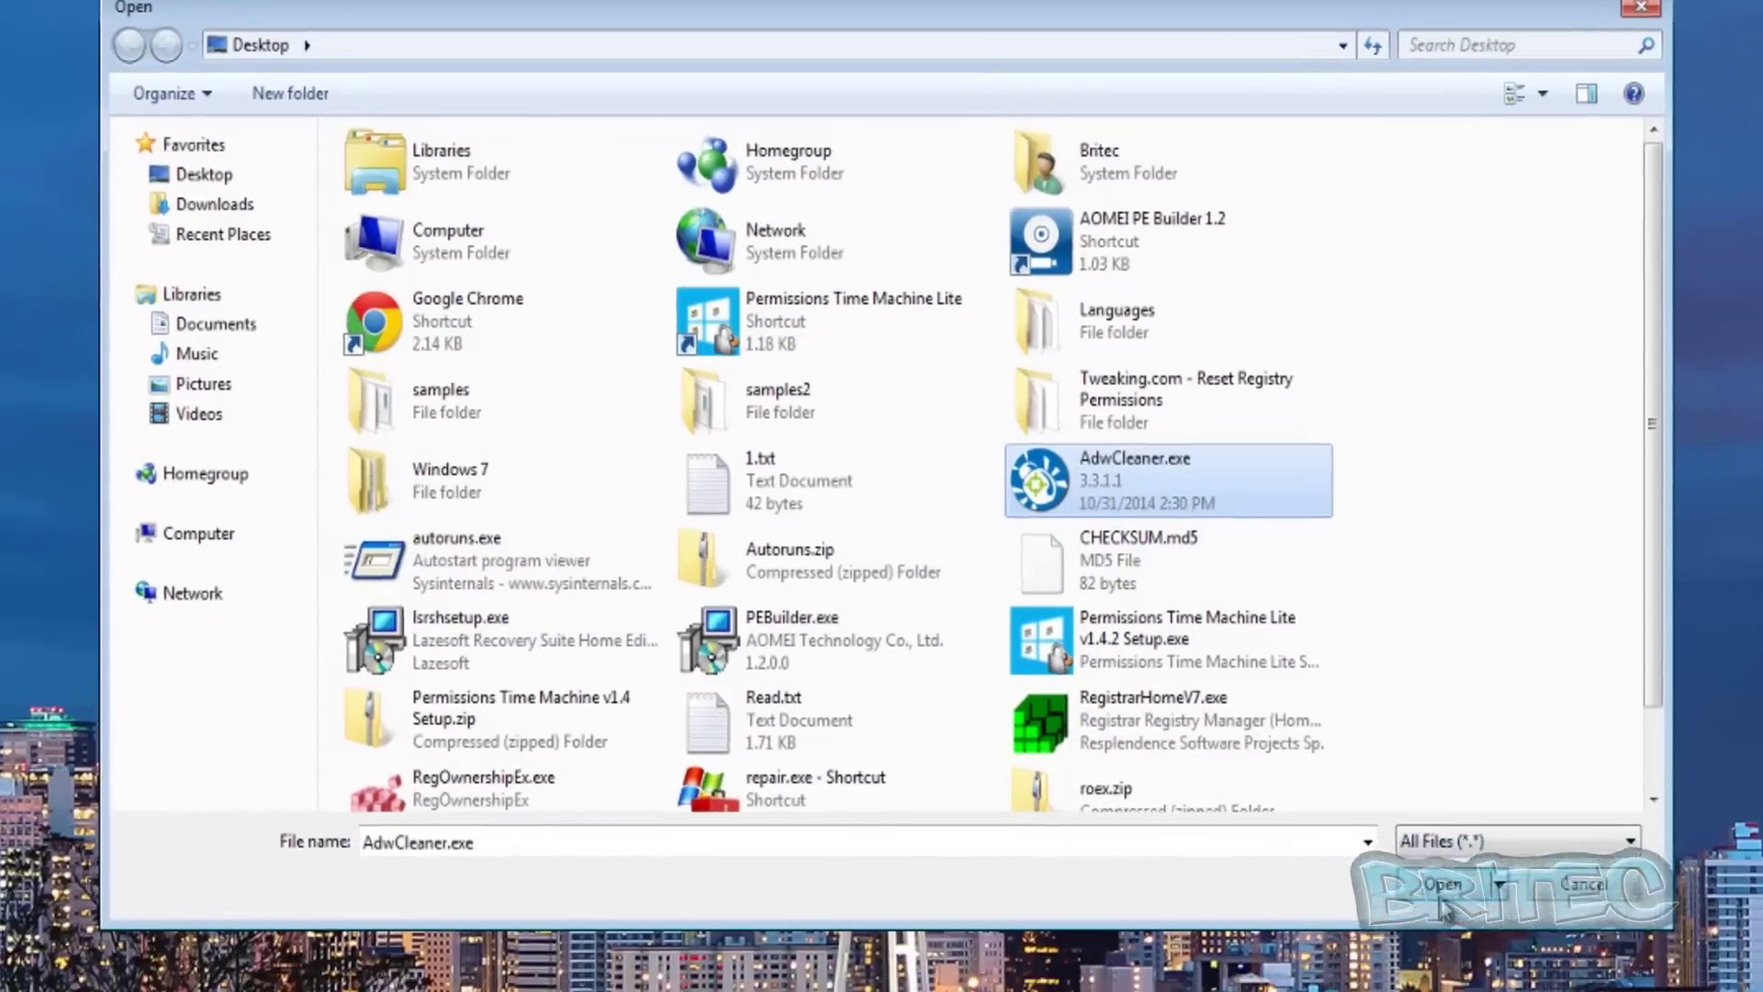
left_click(1455, 905)
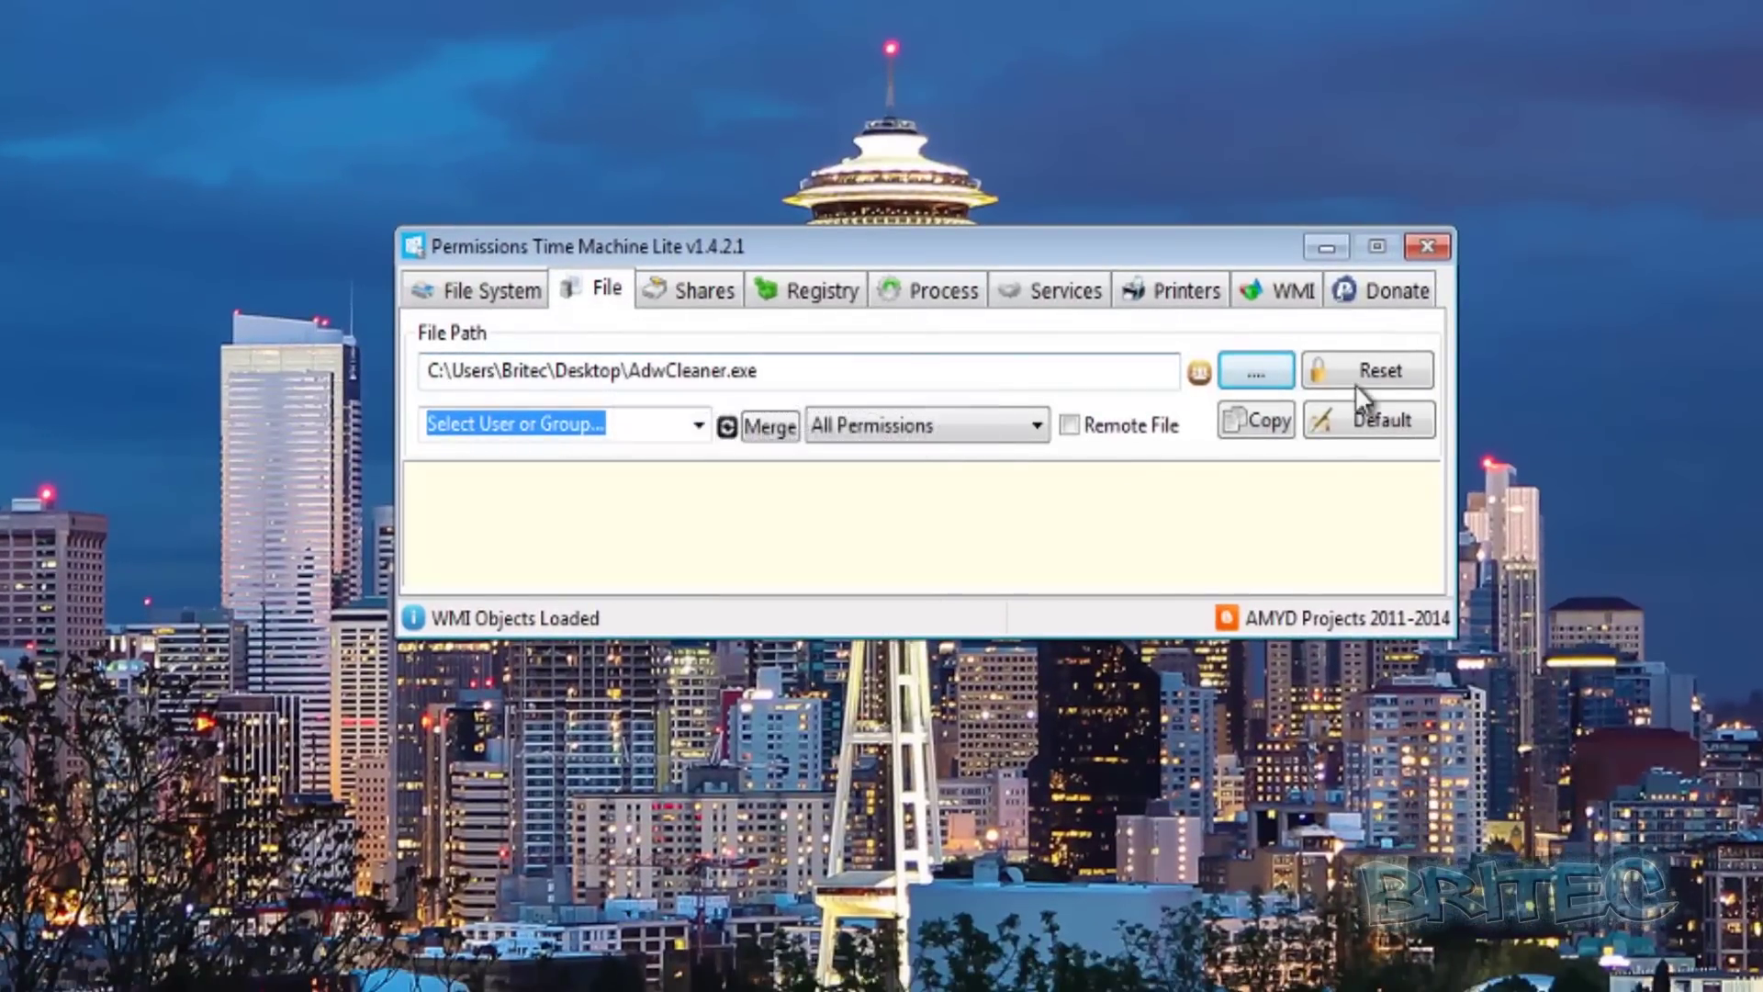
Step: Try to reset the permissions of AdwCleaner.exe without selecting a user or group
double_click(804, 372)
left_click(973, 370)
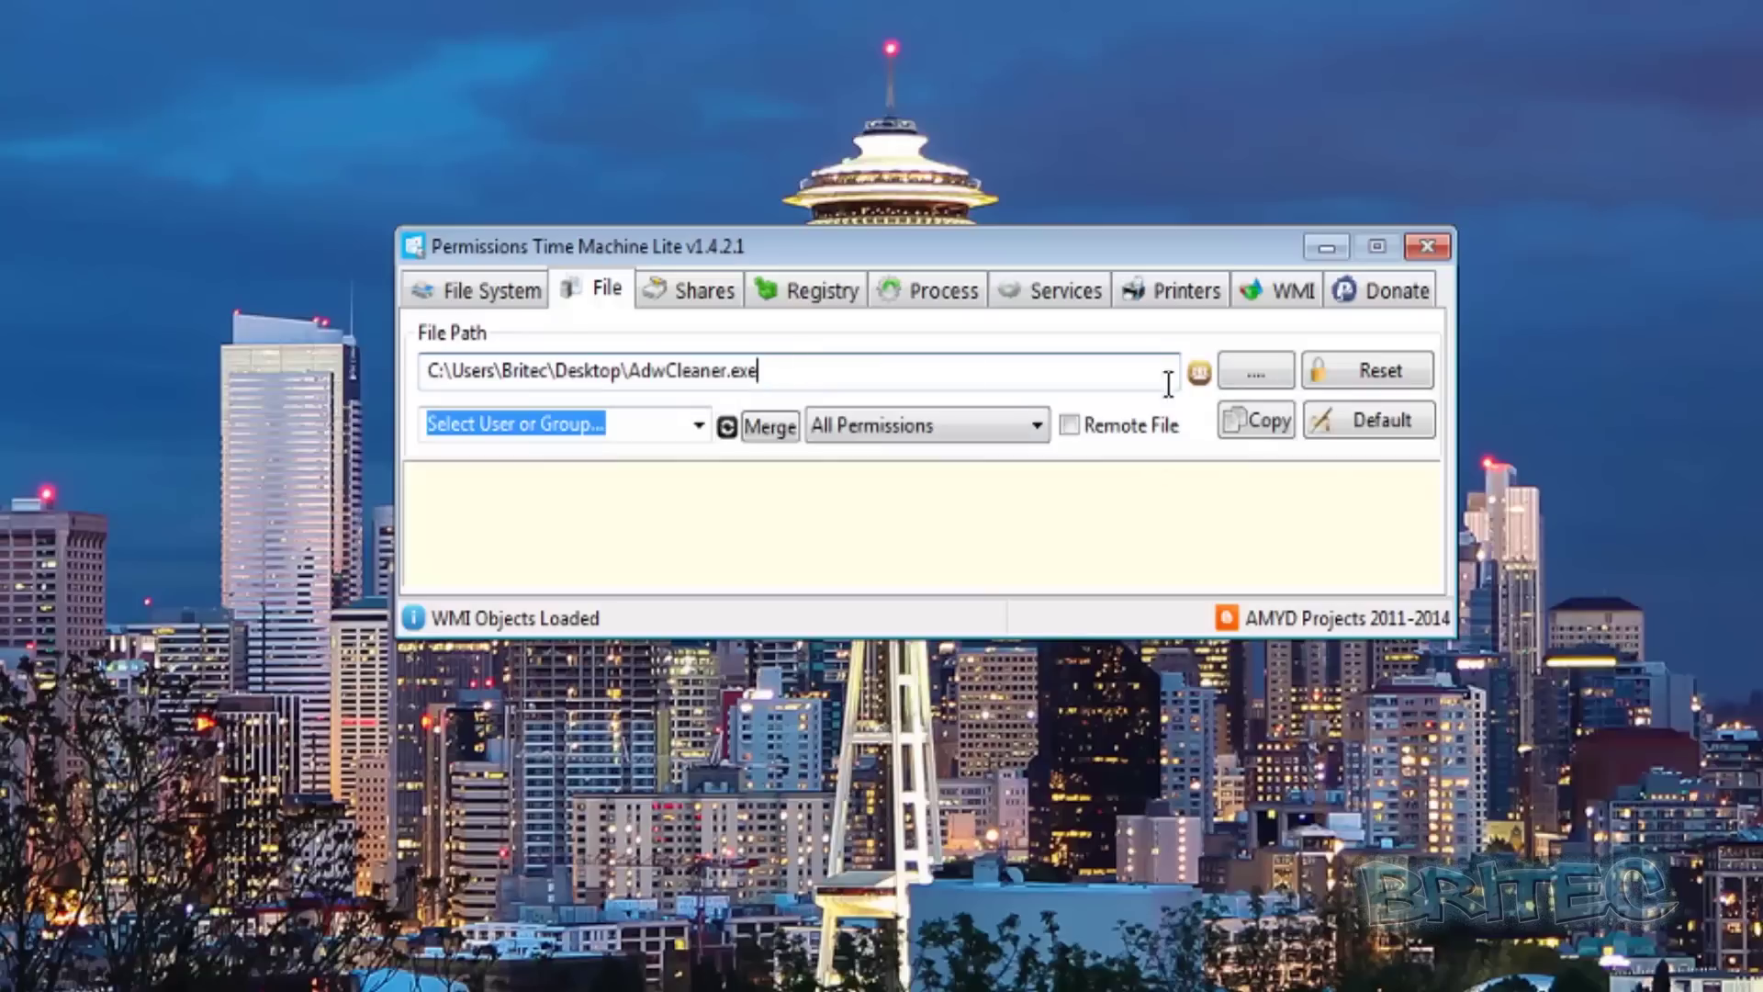
key("Tab")
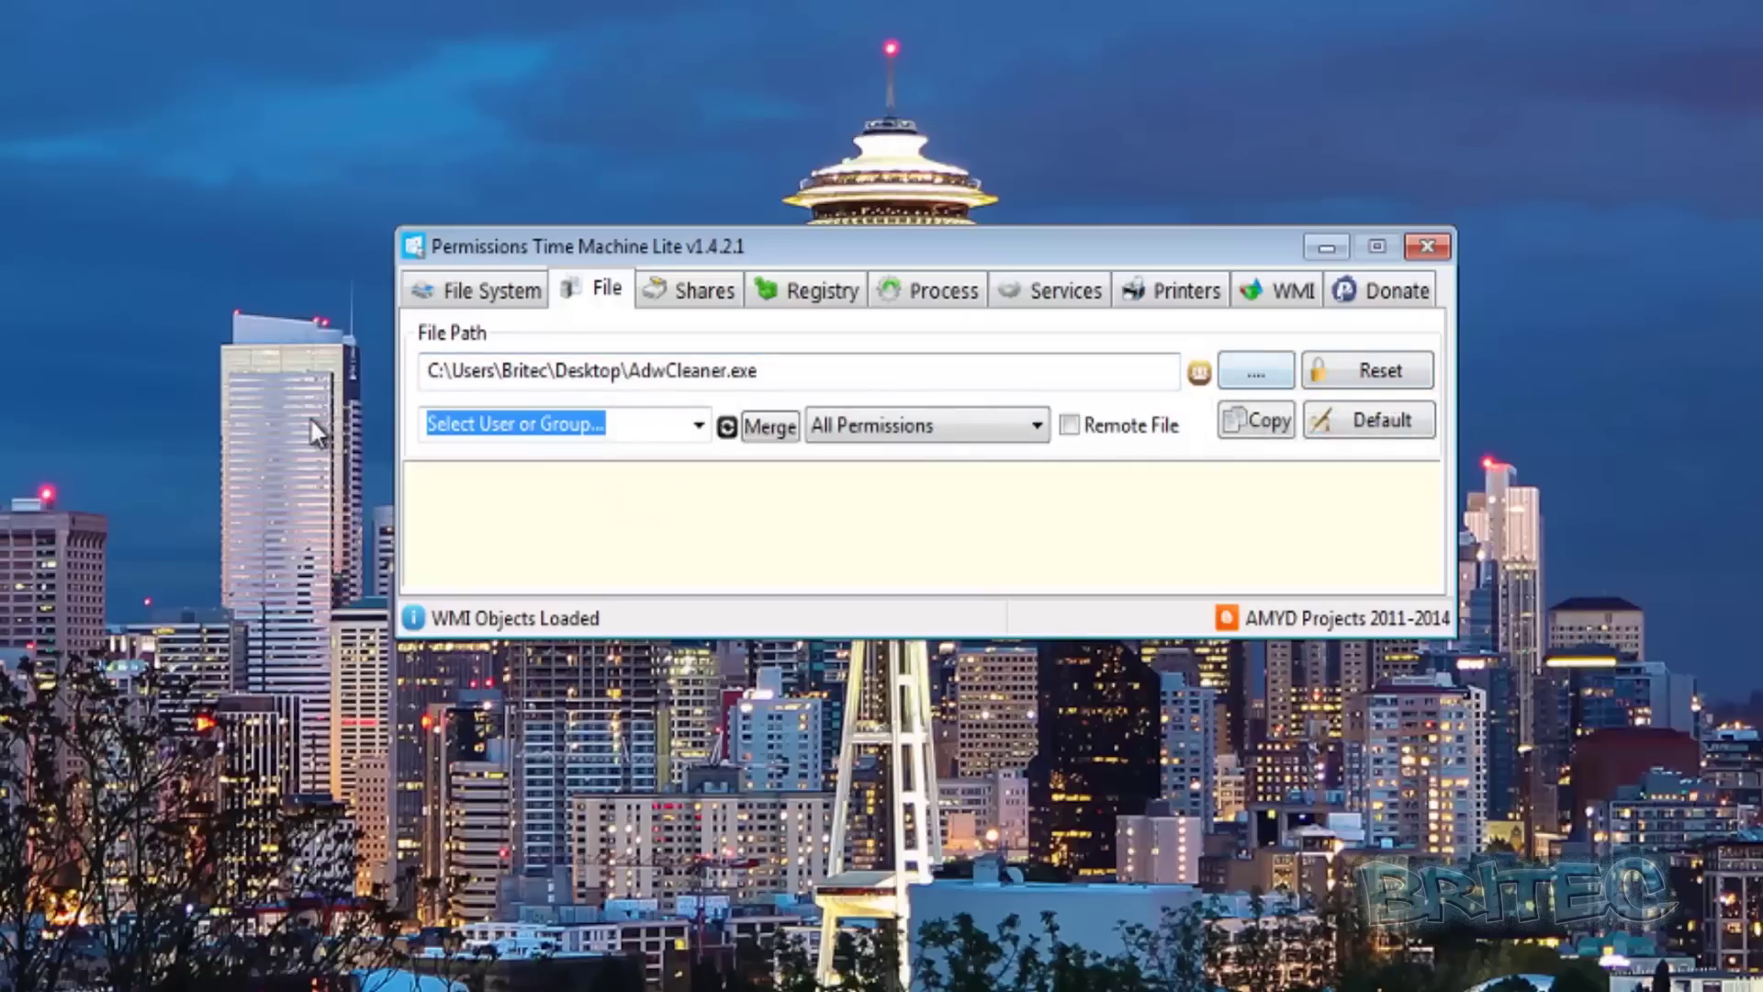
left_click(1365, 379)
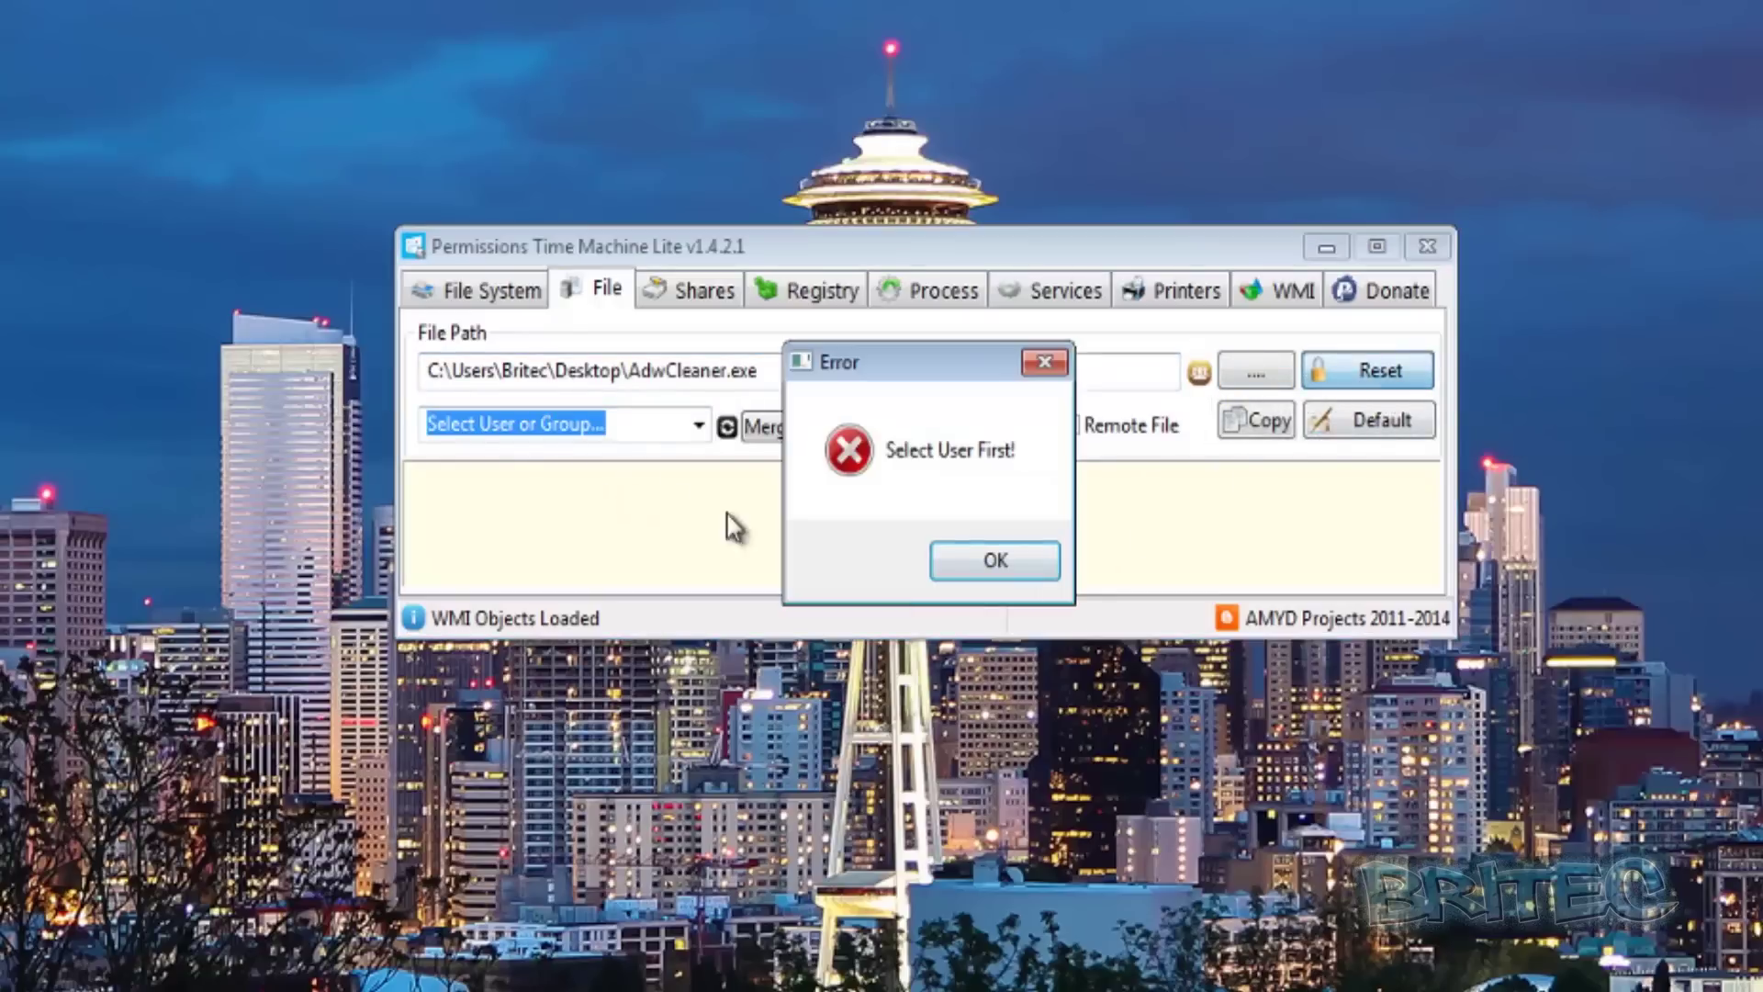
left_click(1001, 564)
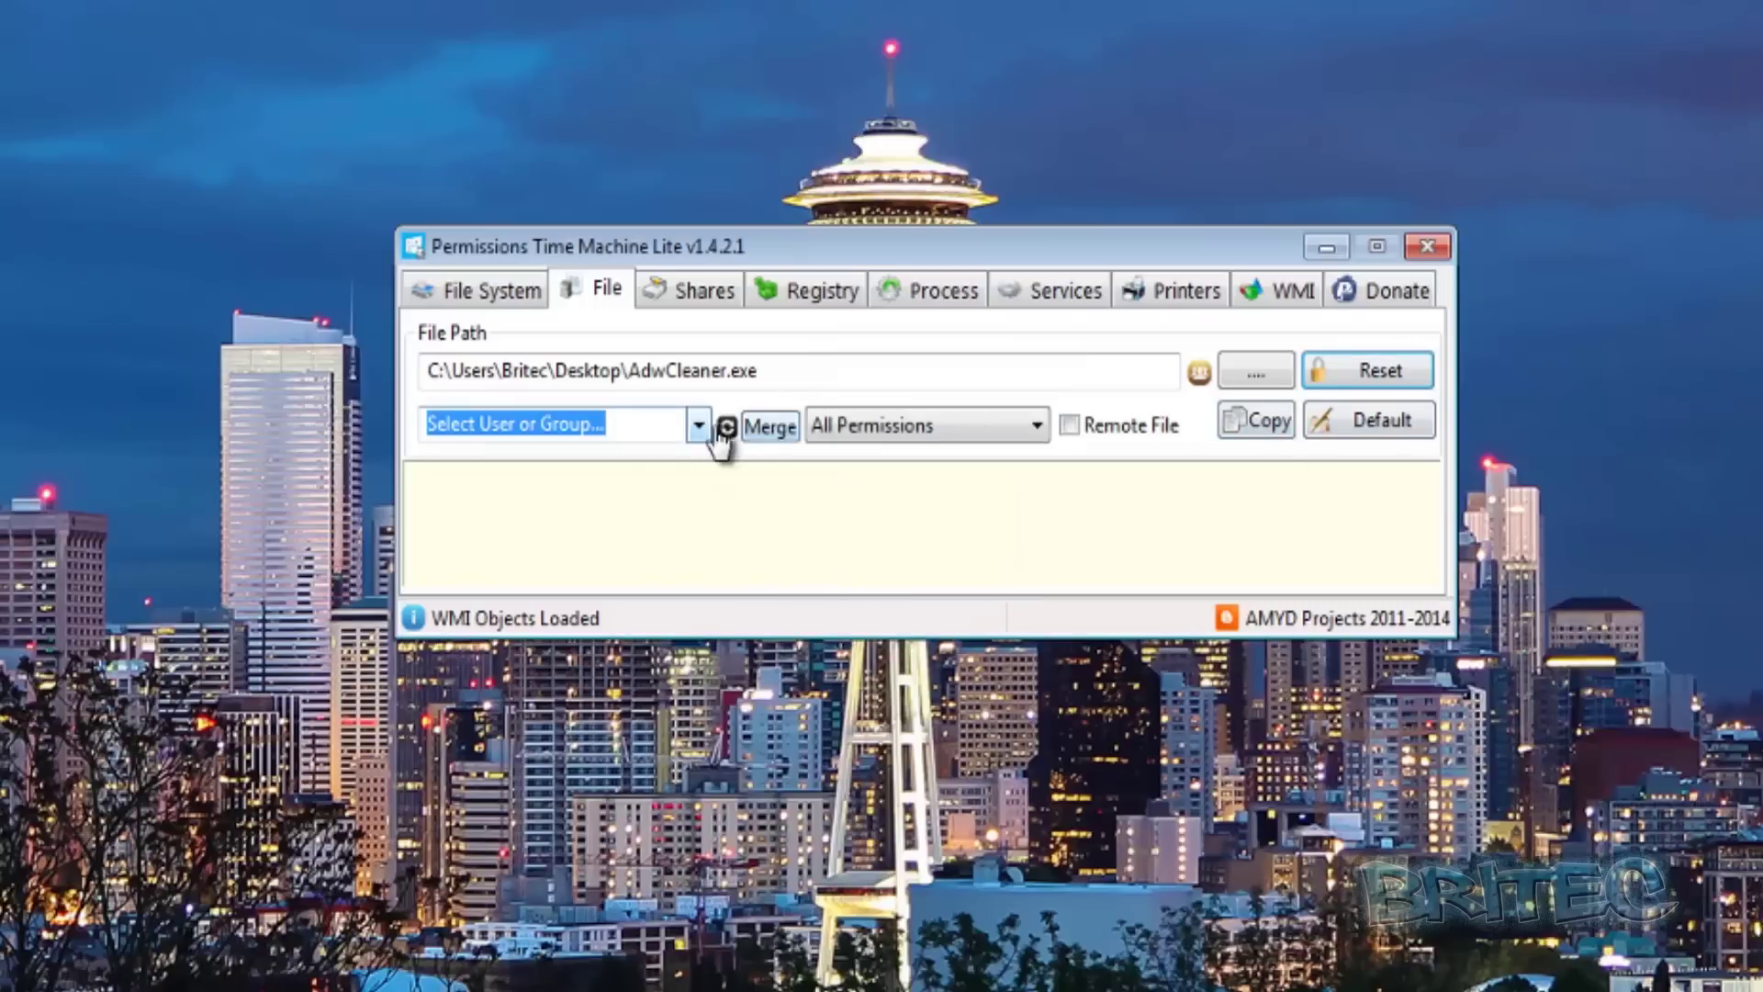
Step: Discover the computer's users and groups and apply a selection of all of them, leaving the owner unspecified
left_click(727, 428)
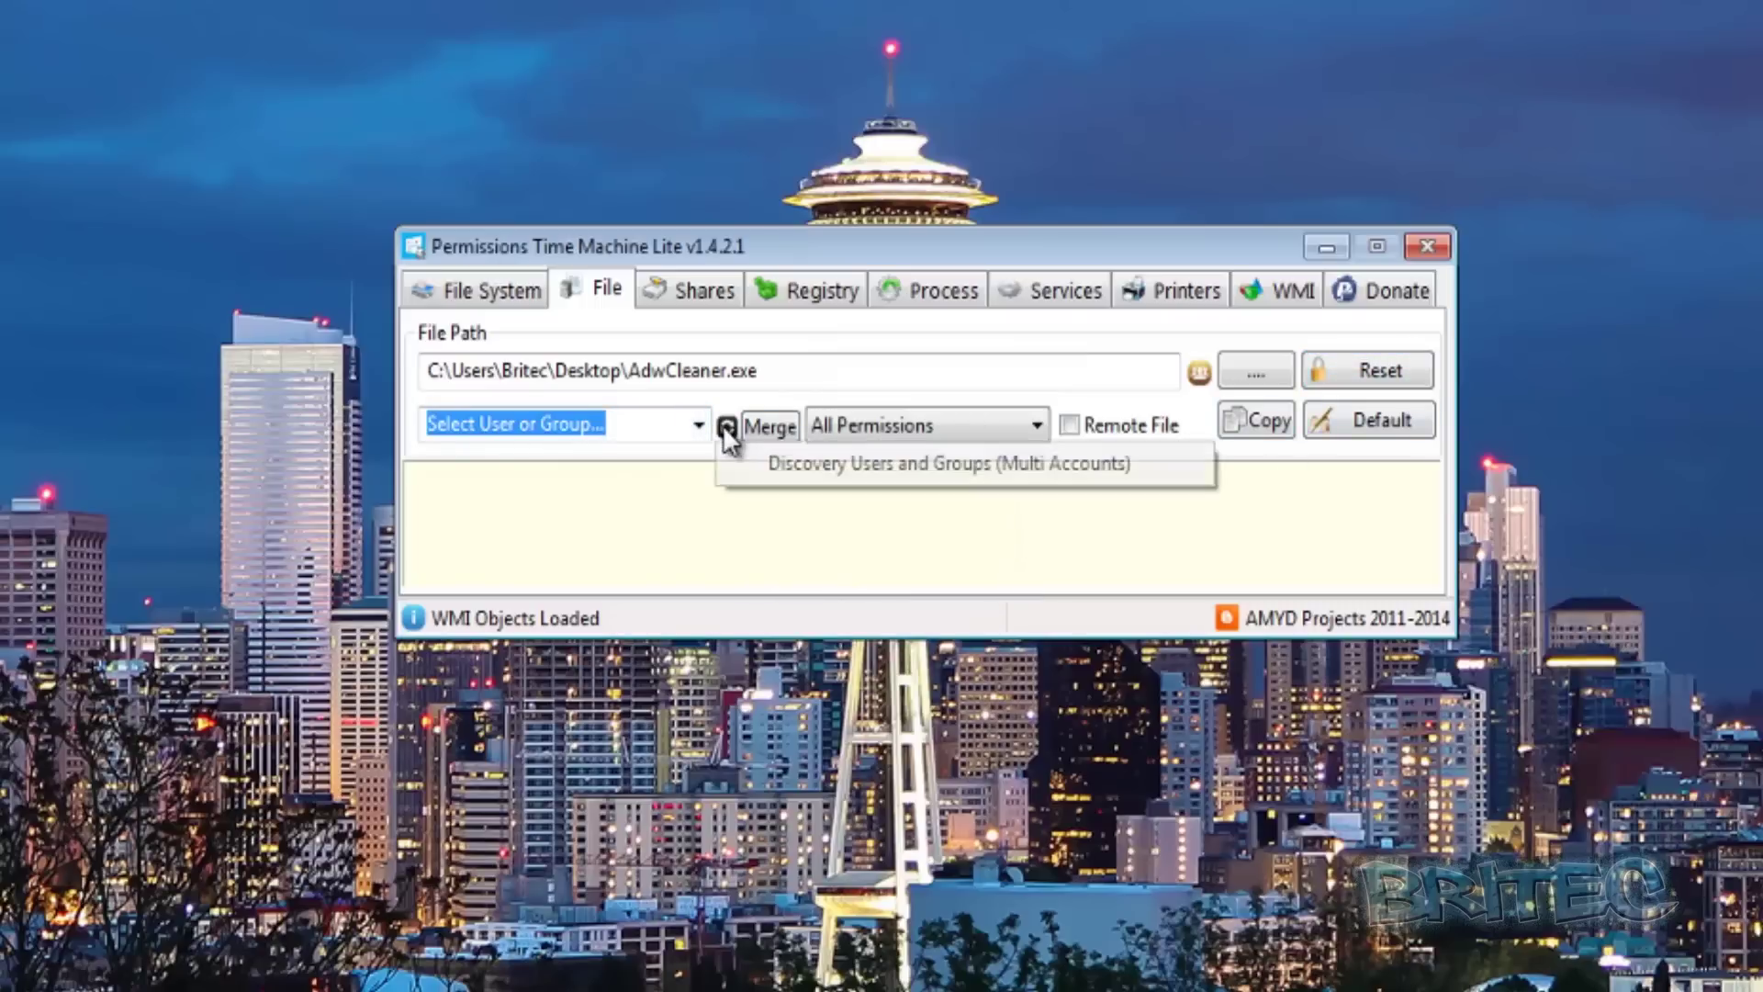
left_click(836, 475)
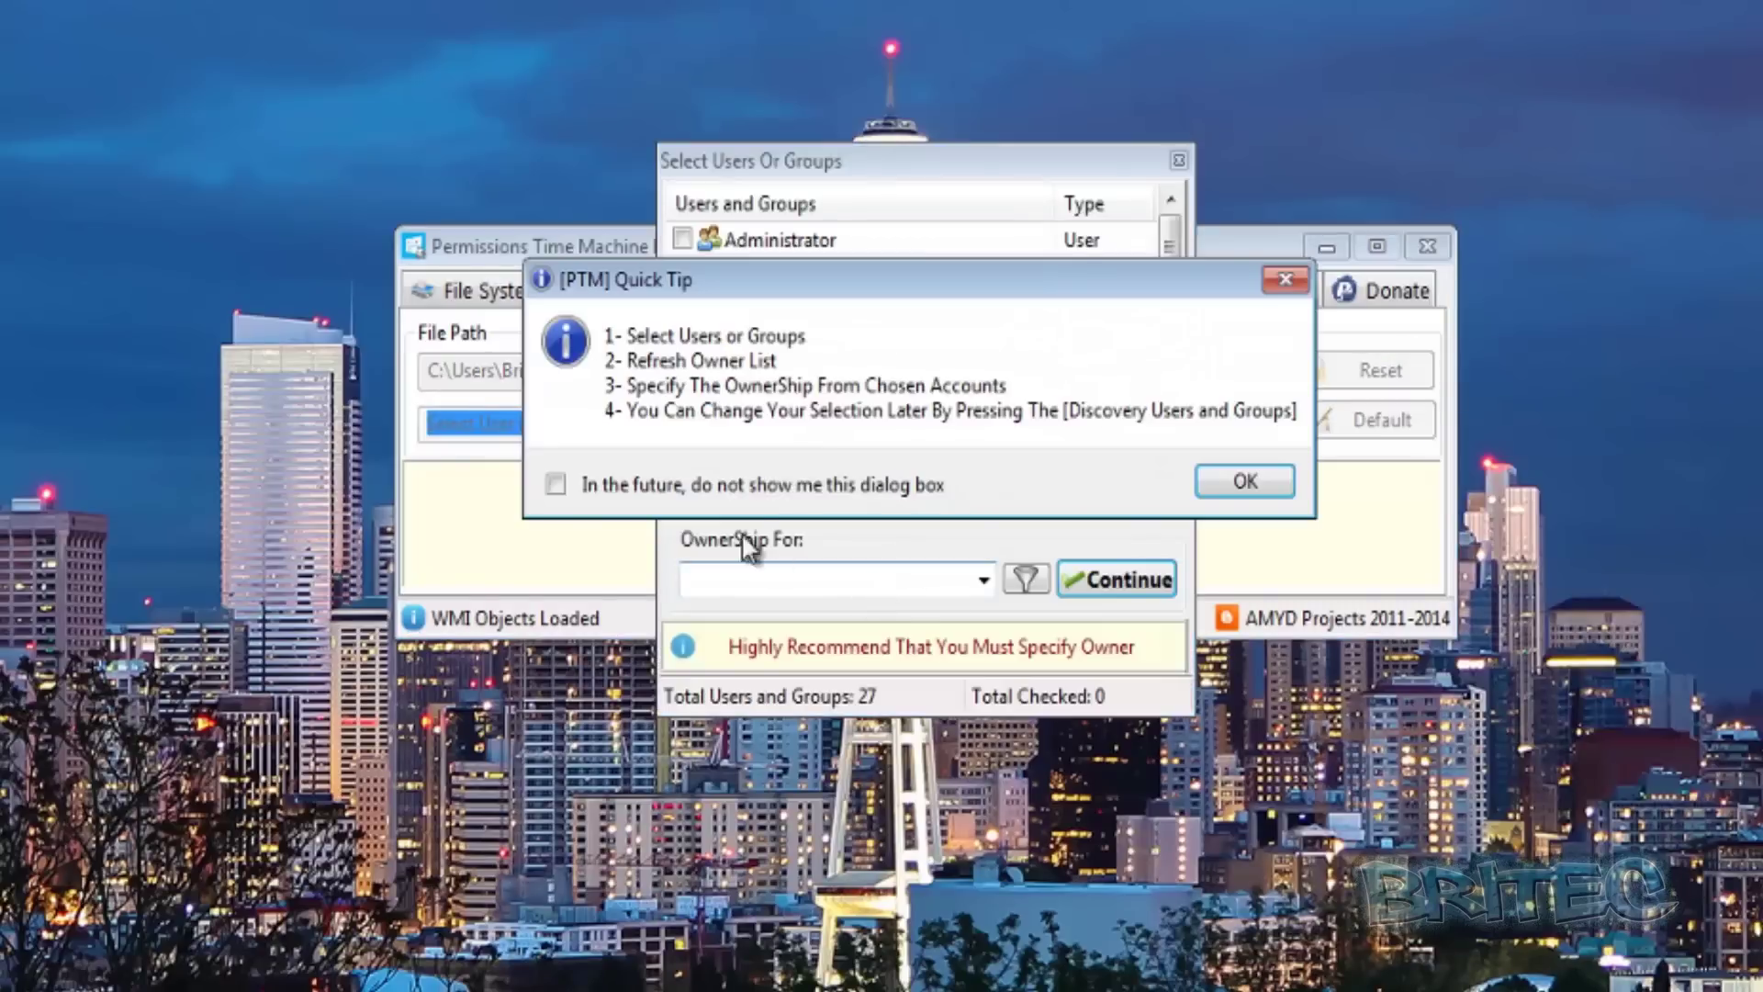
left_click(1245, 481)
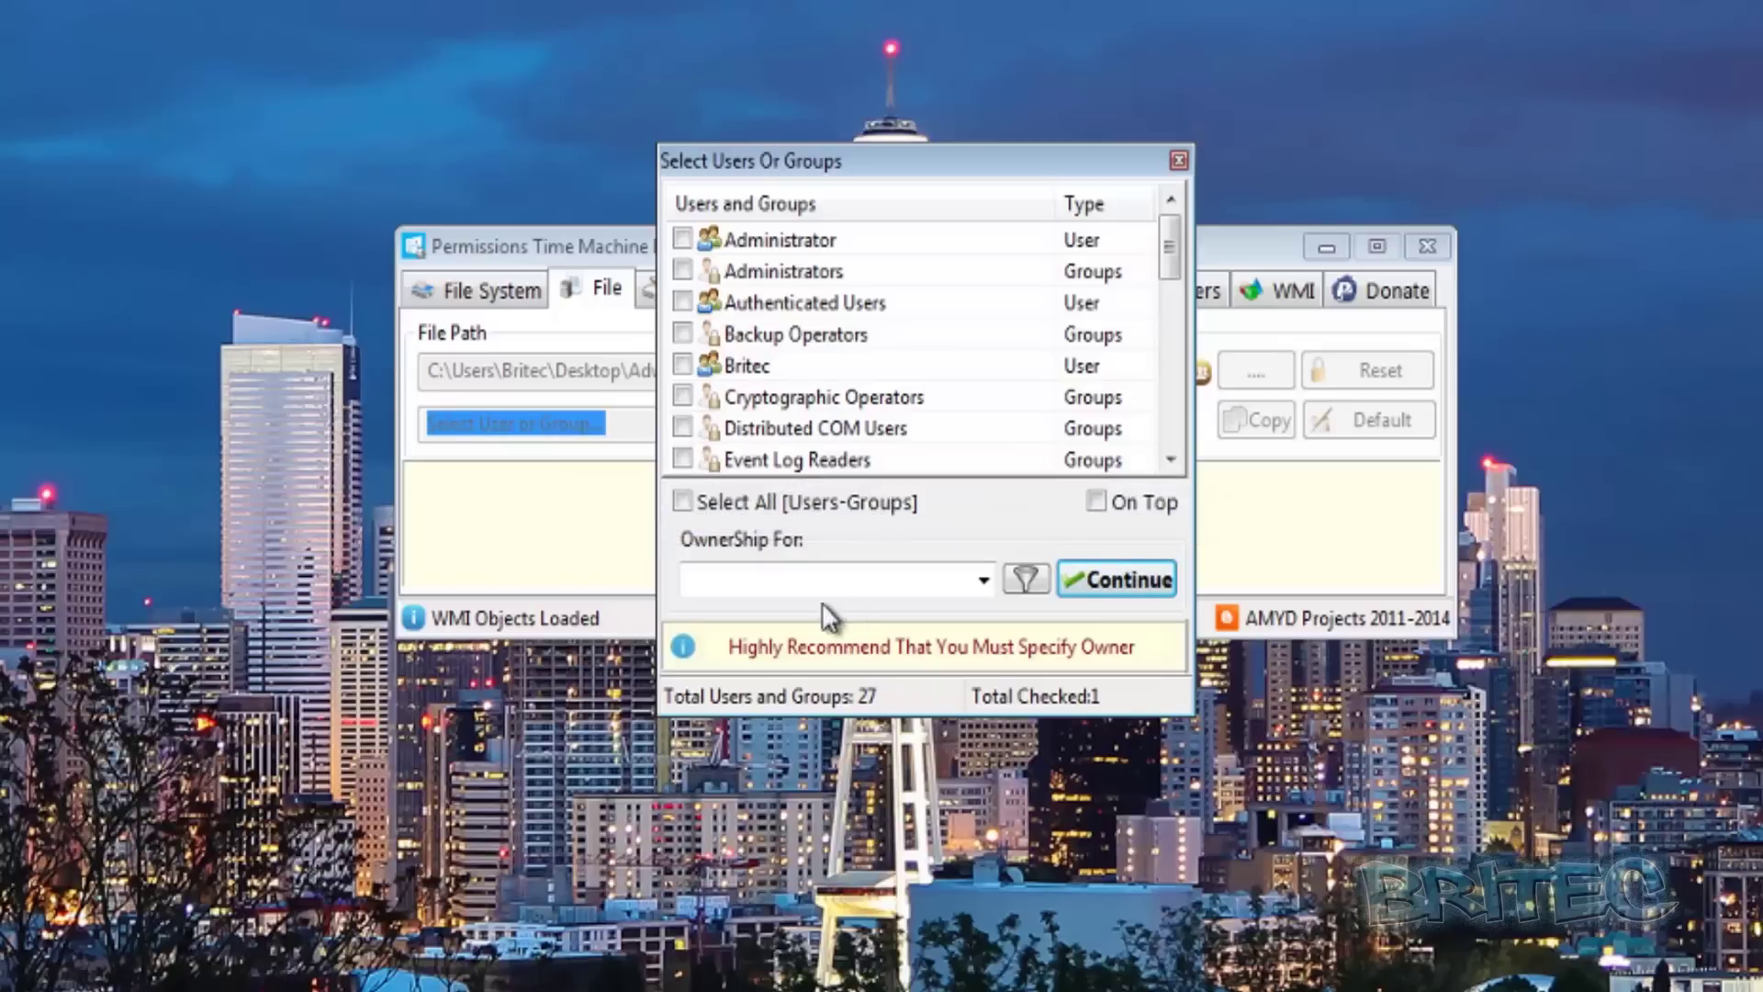
left_click(704, 514)
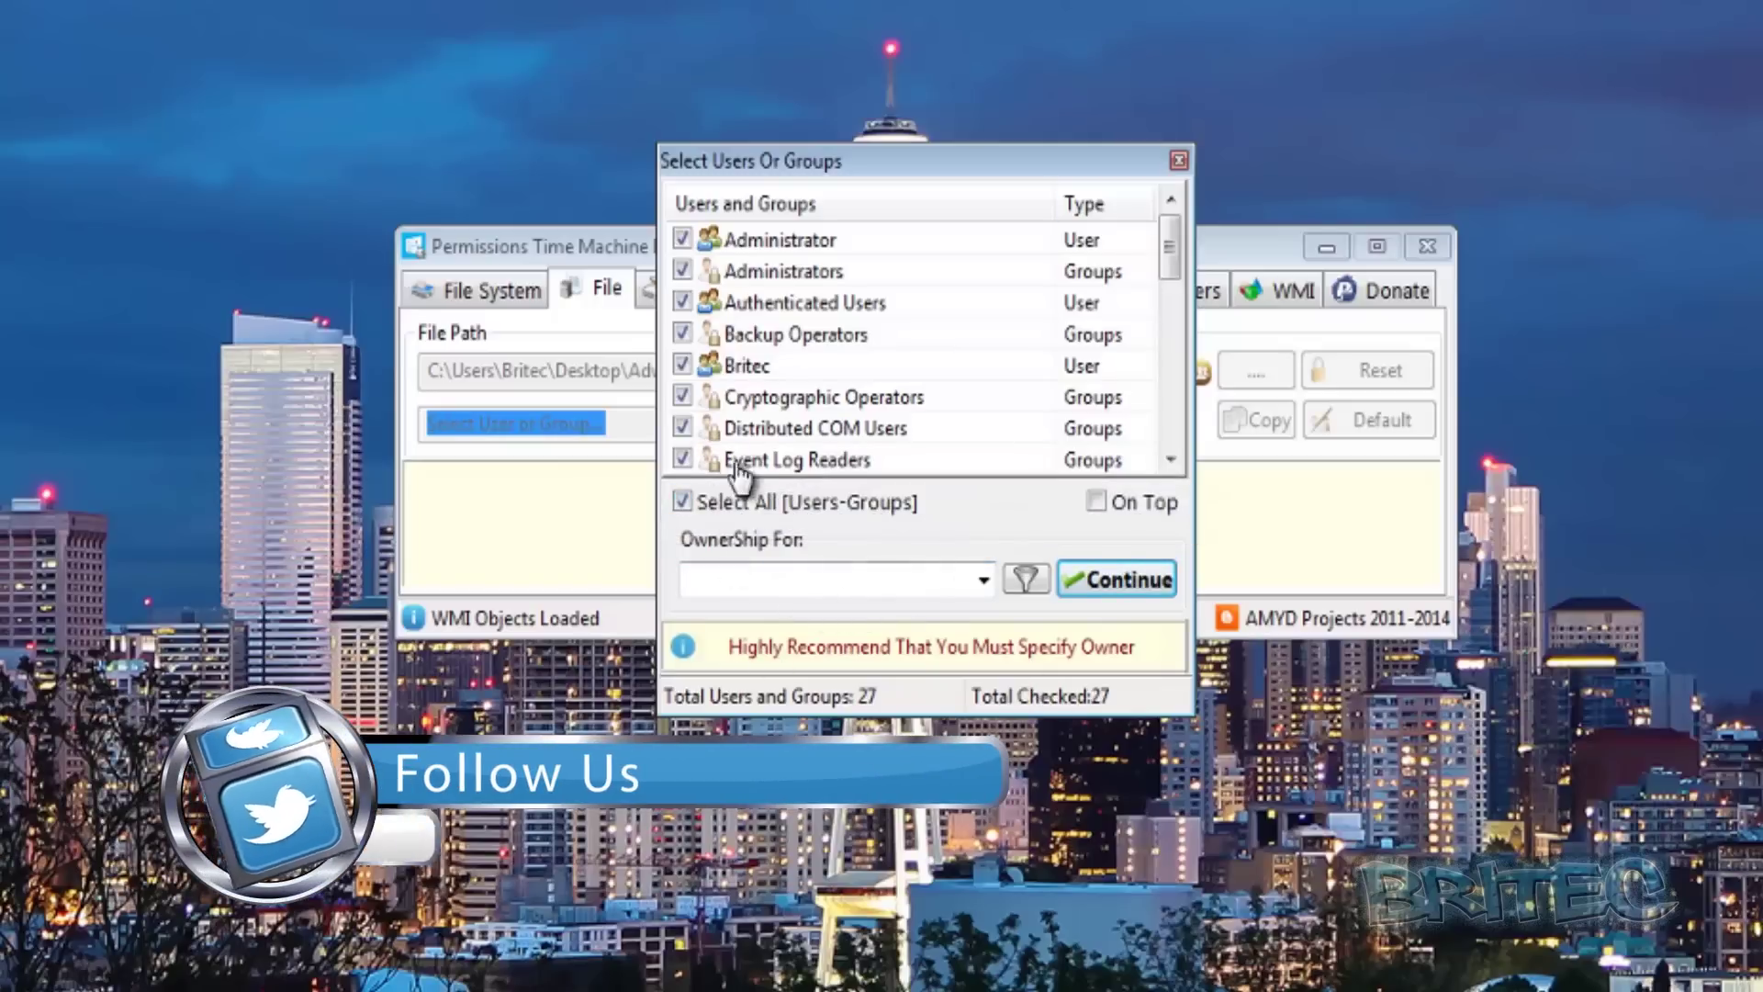
left_click(1141, 596)
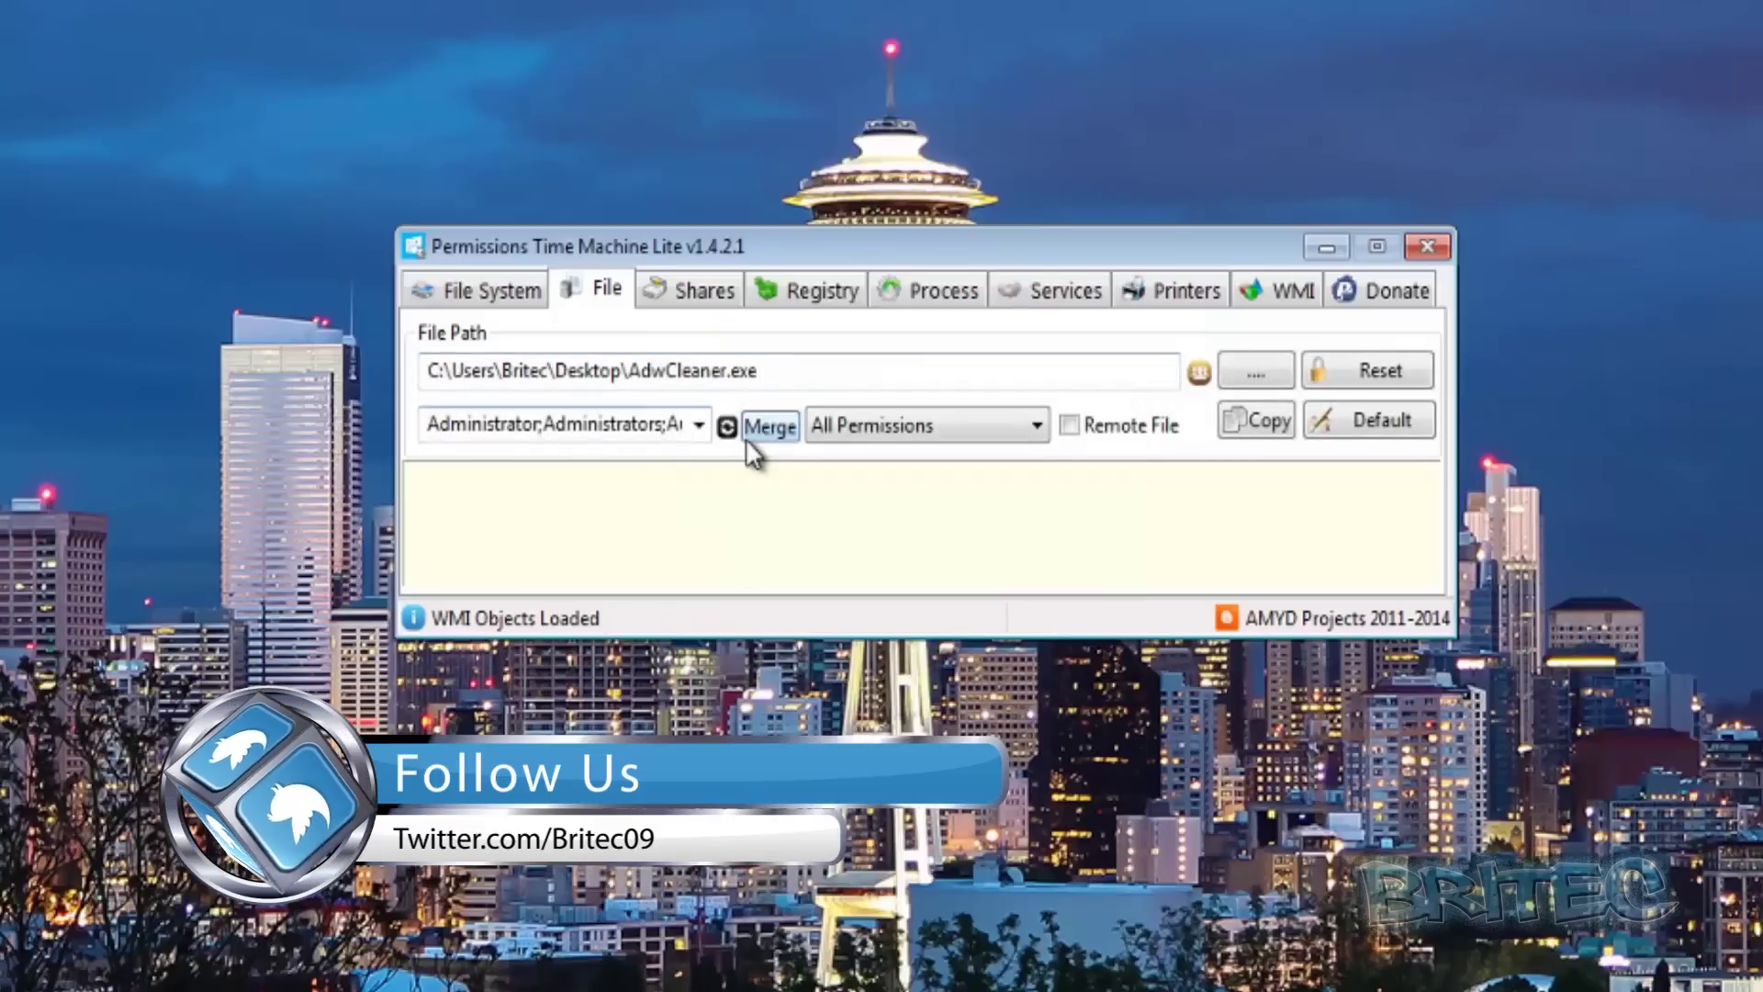
Step: Choose All Permissions for AdwCleaner.exe and inspect which accounts have permissions on the file and who owns it
left_click(1035, 424)
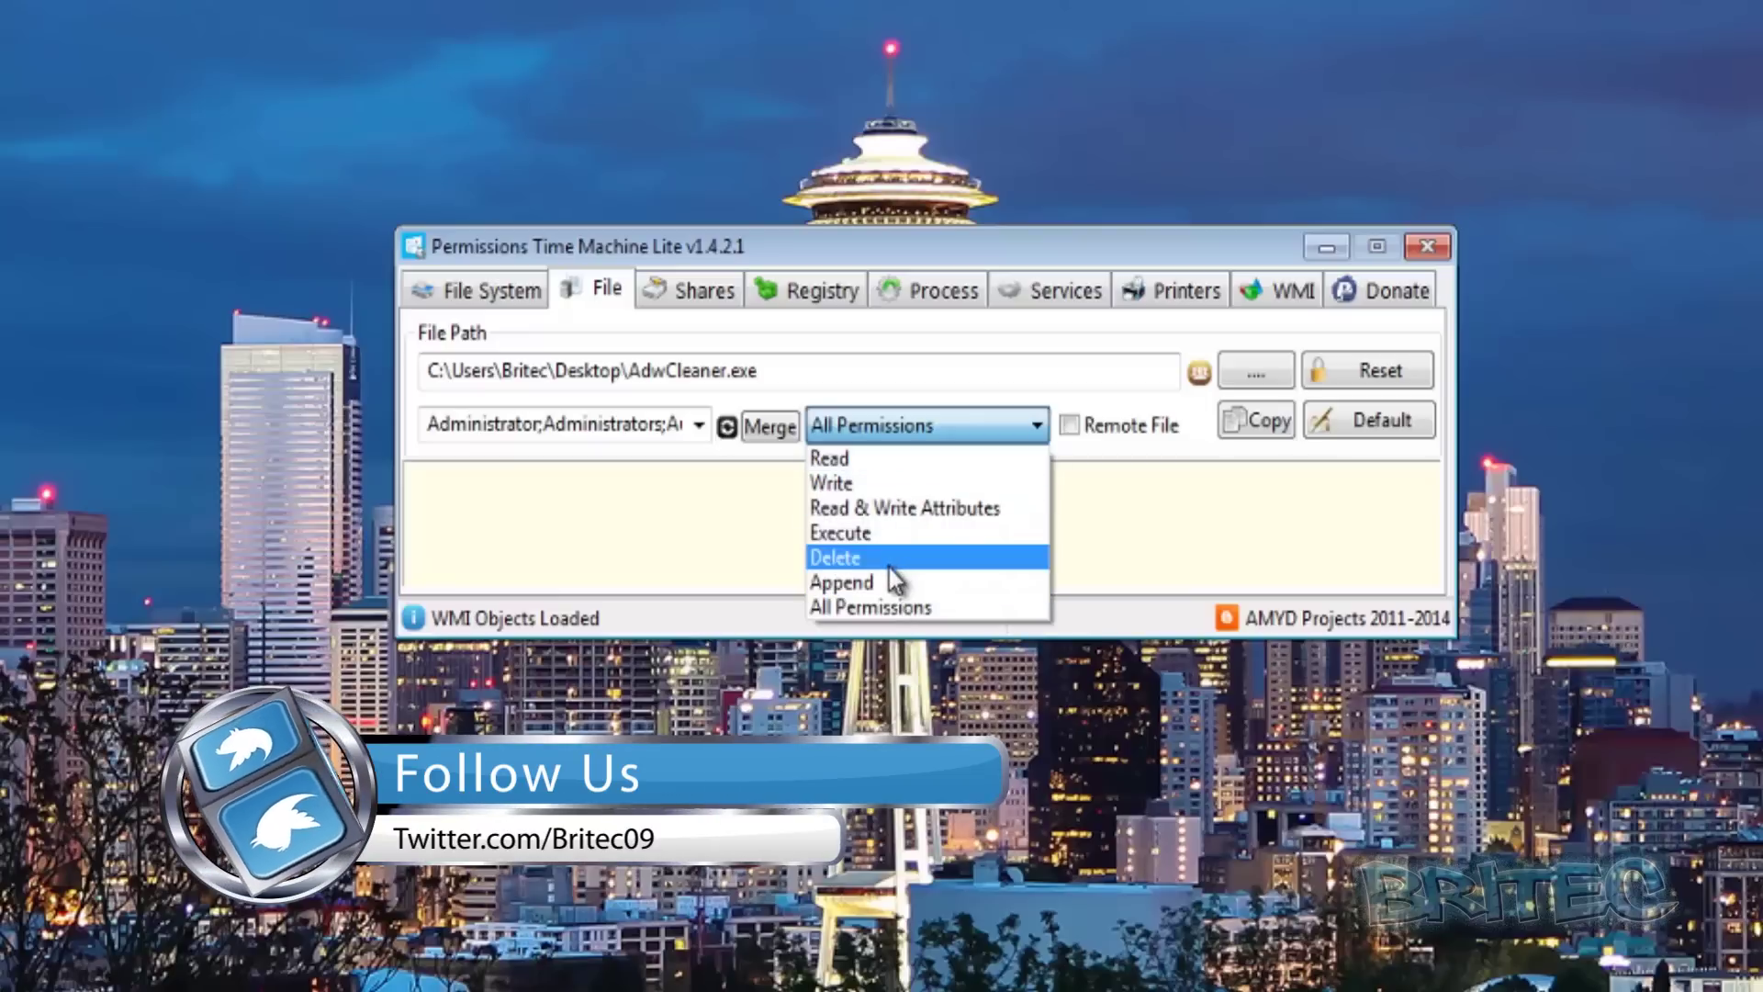
left_click(882, 606)
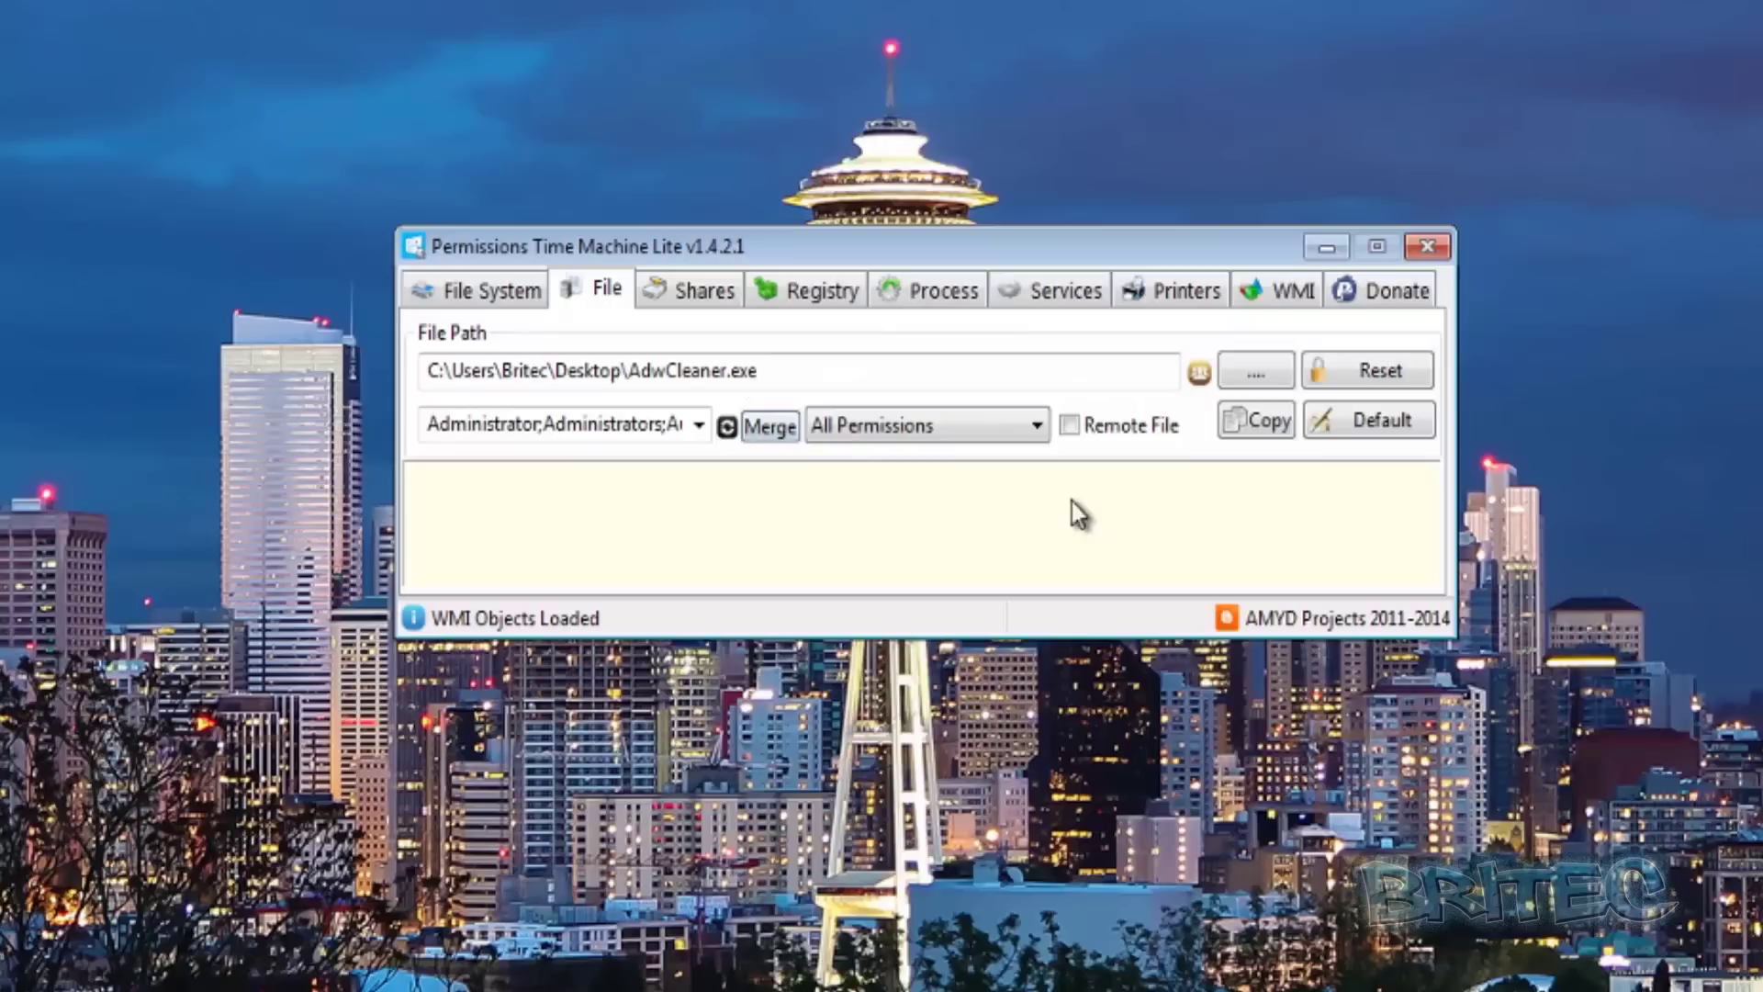
left_click(1199, 374)
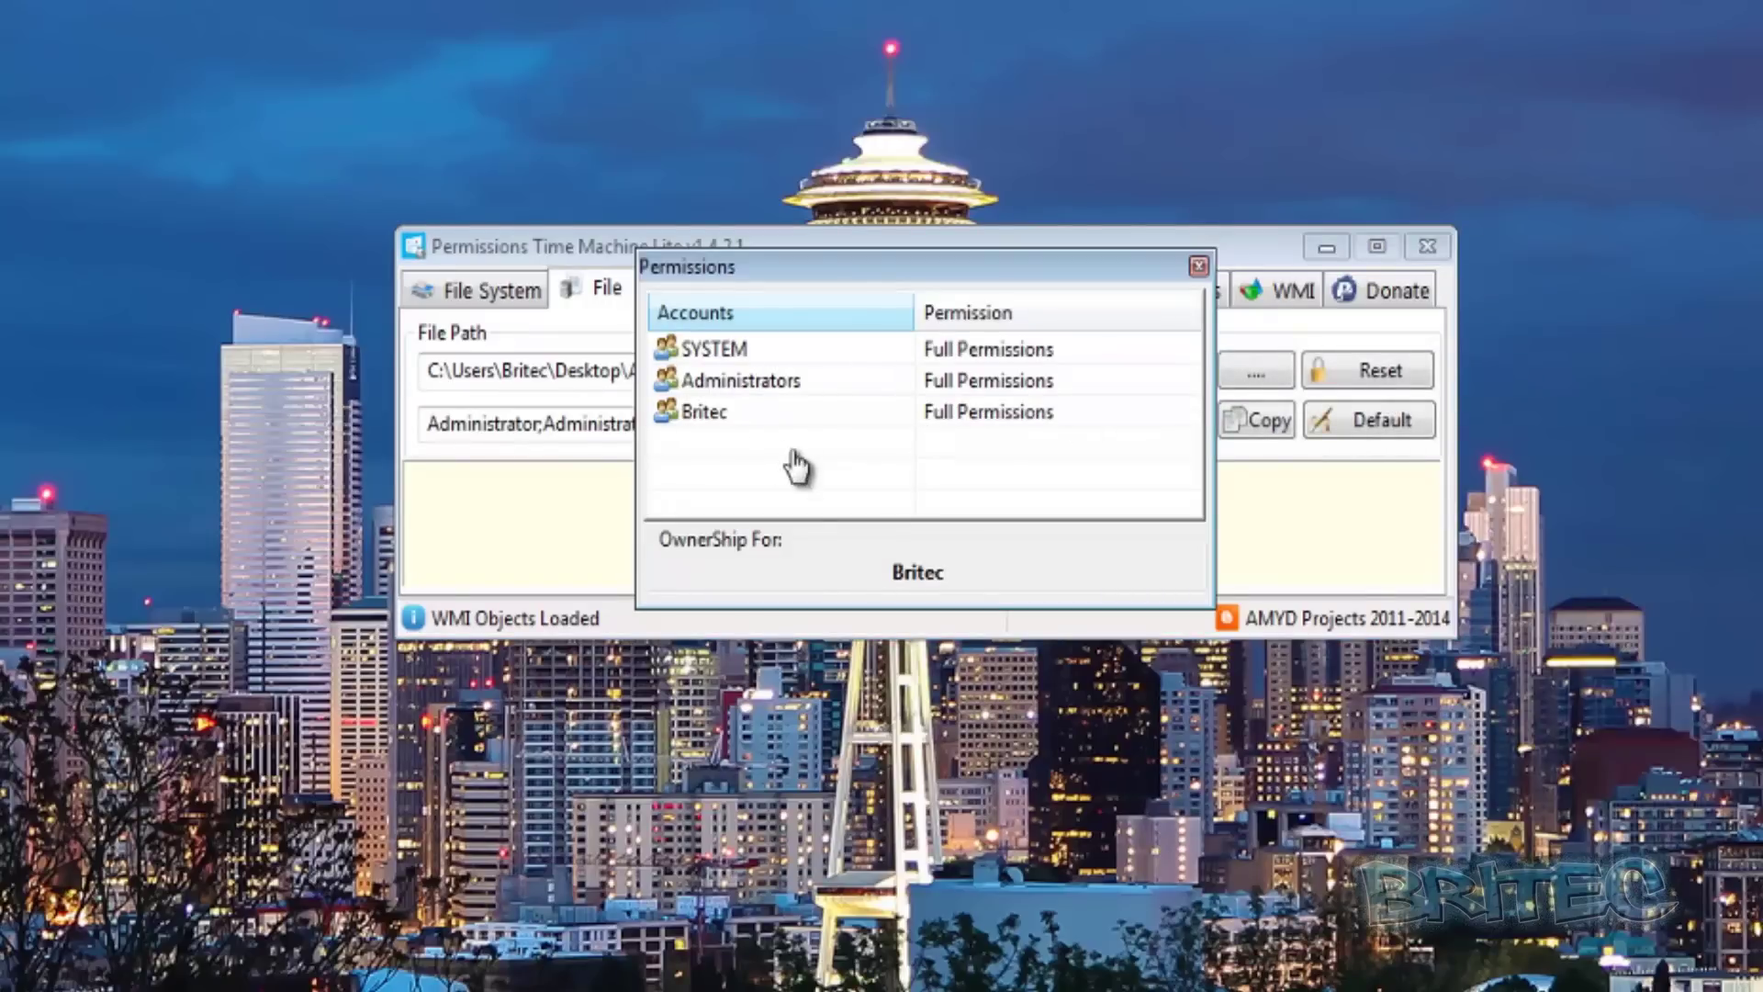
left_click(979, 411)
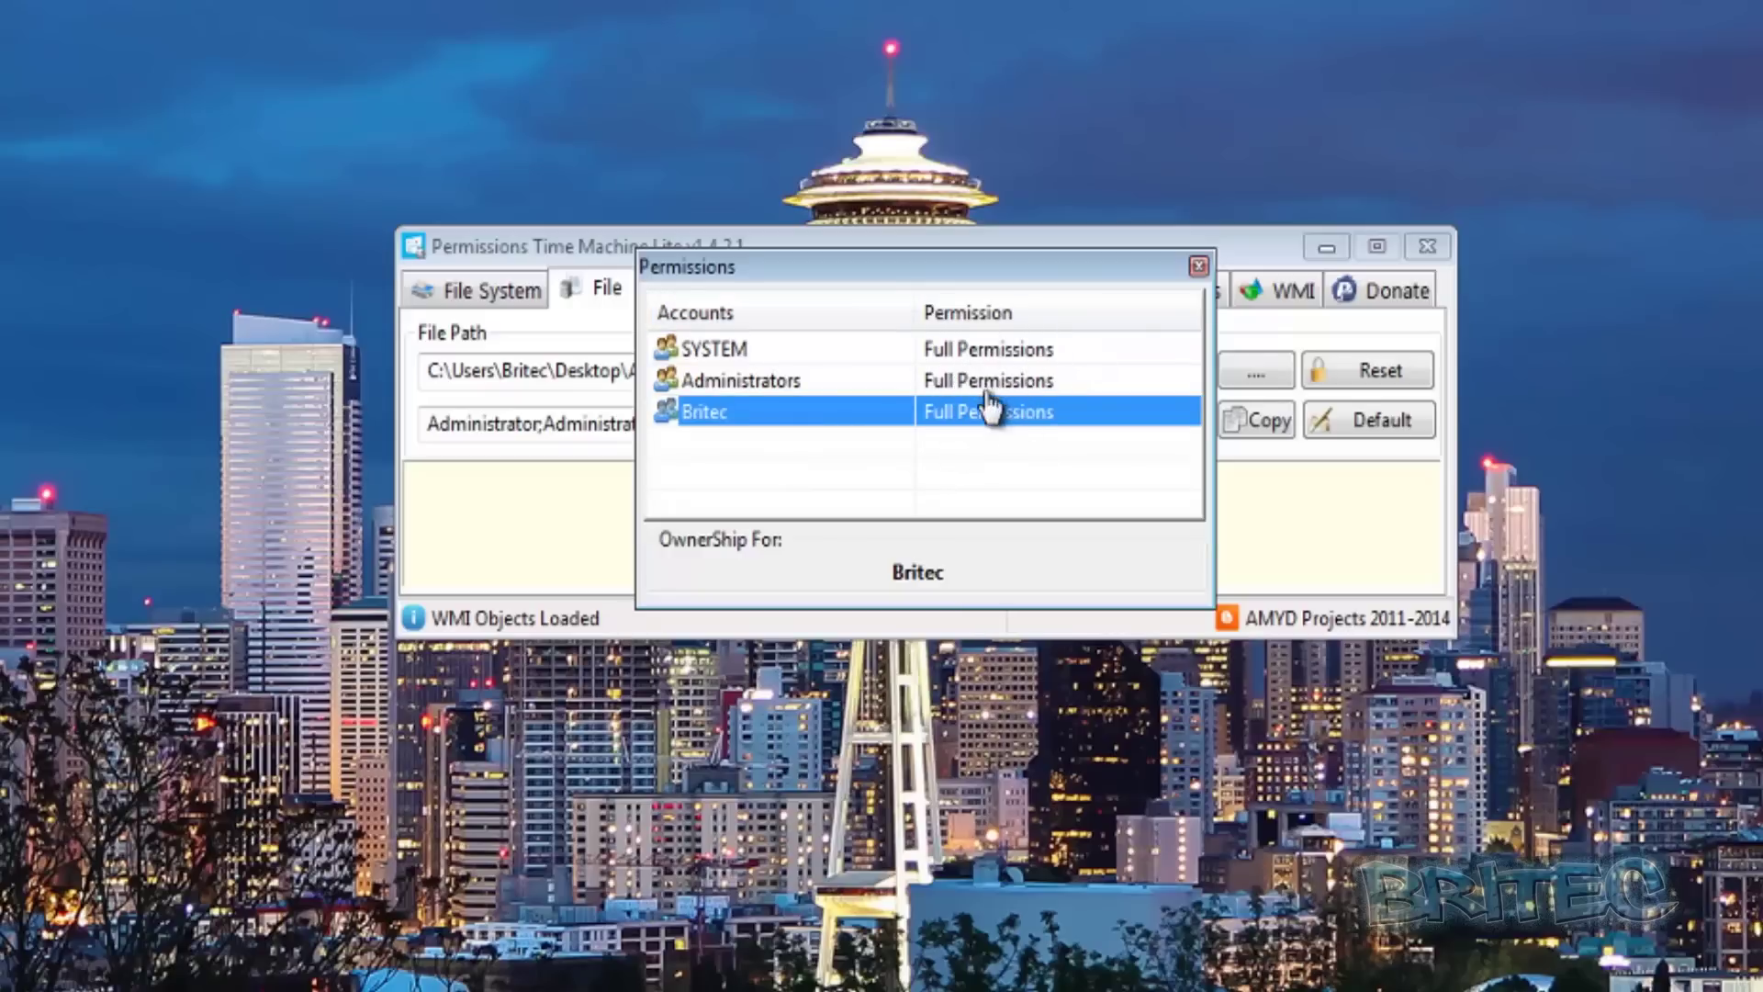
left_click(1199, 265)
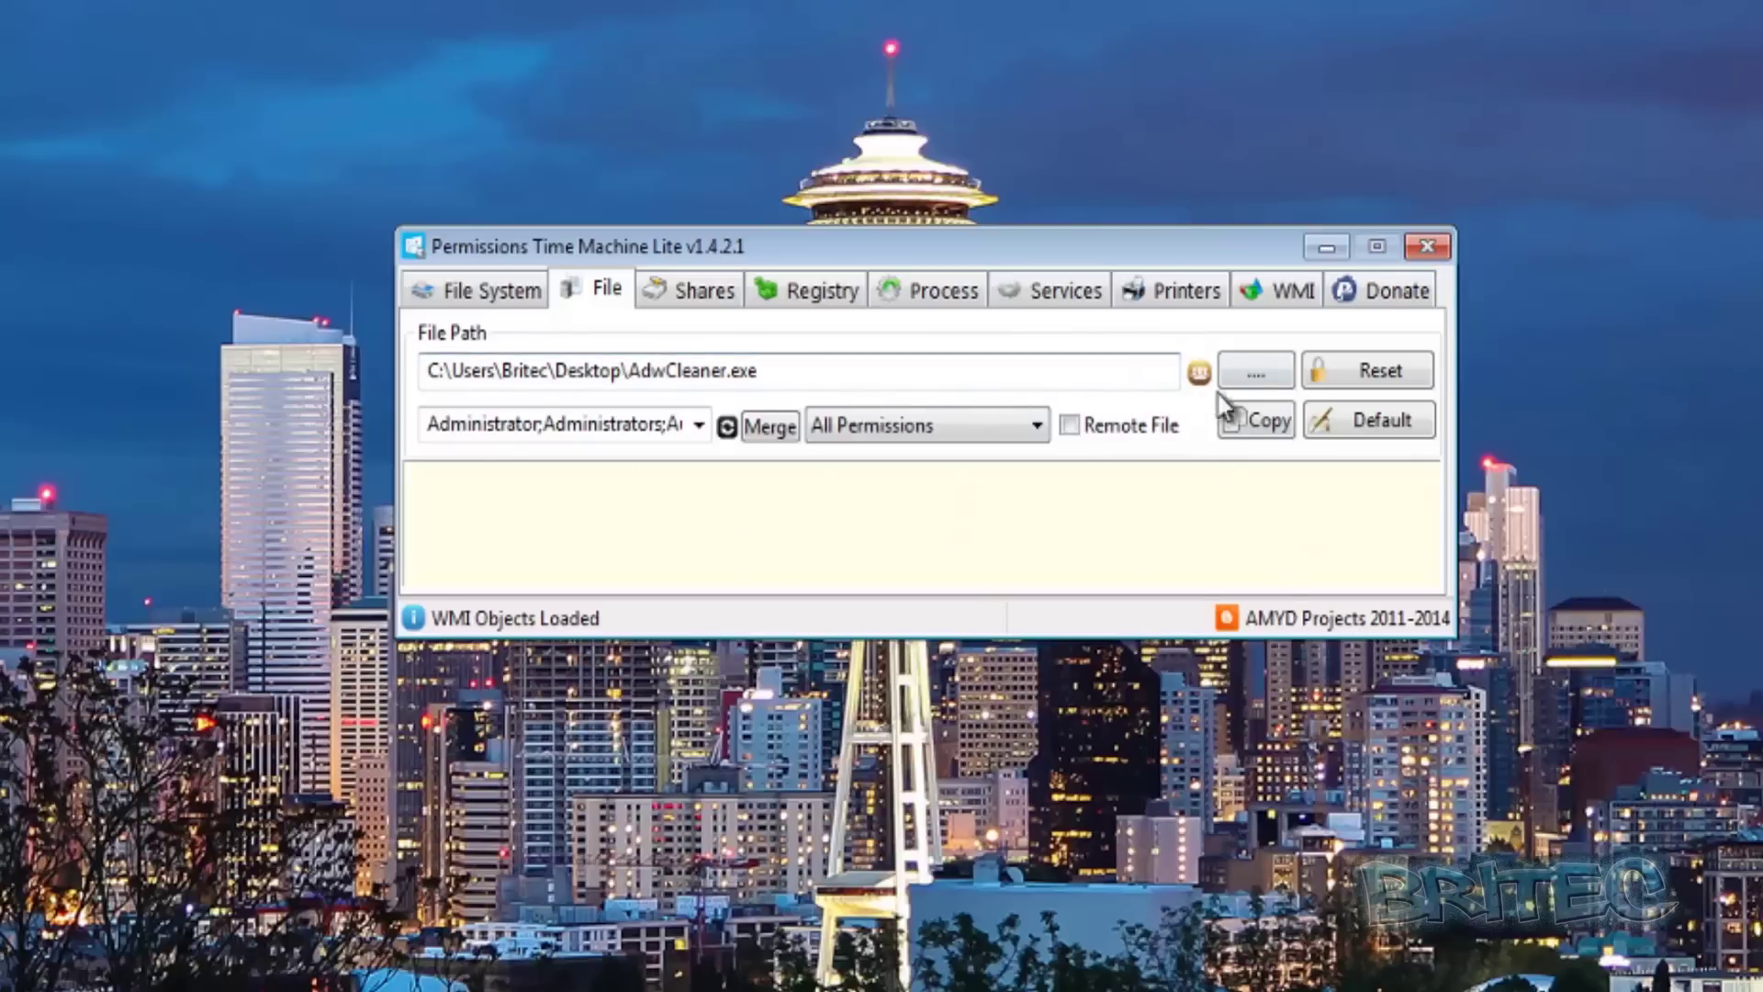
Step: Close Permissions Time Machine Lite and launch RegOwnershipEx.exe from the desktop, allowing it to make changes to the computer
left_click(1441, 244)
left_click(968, 559)
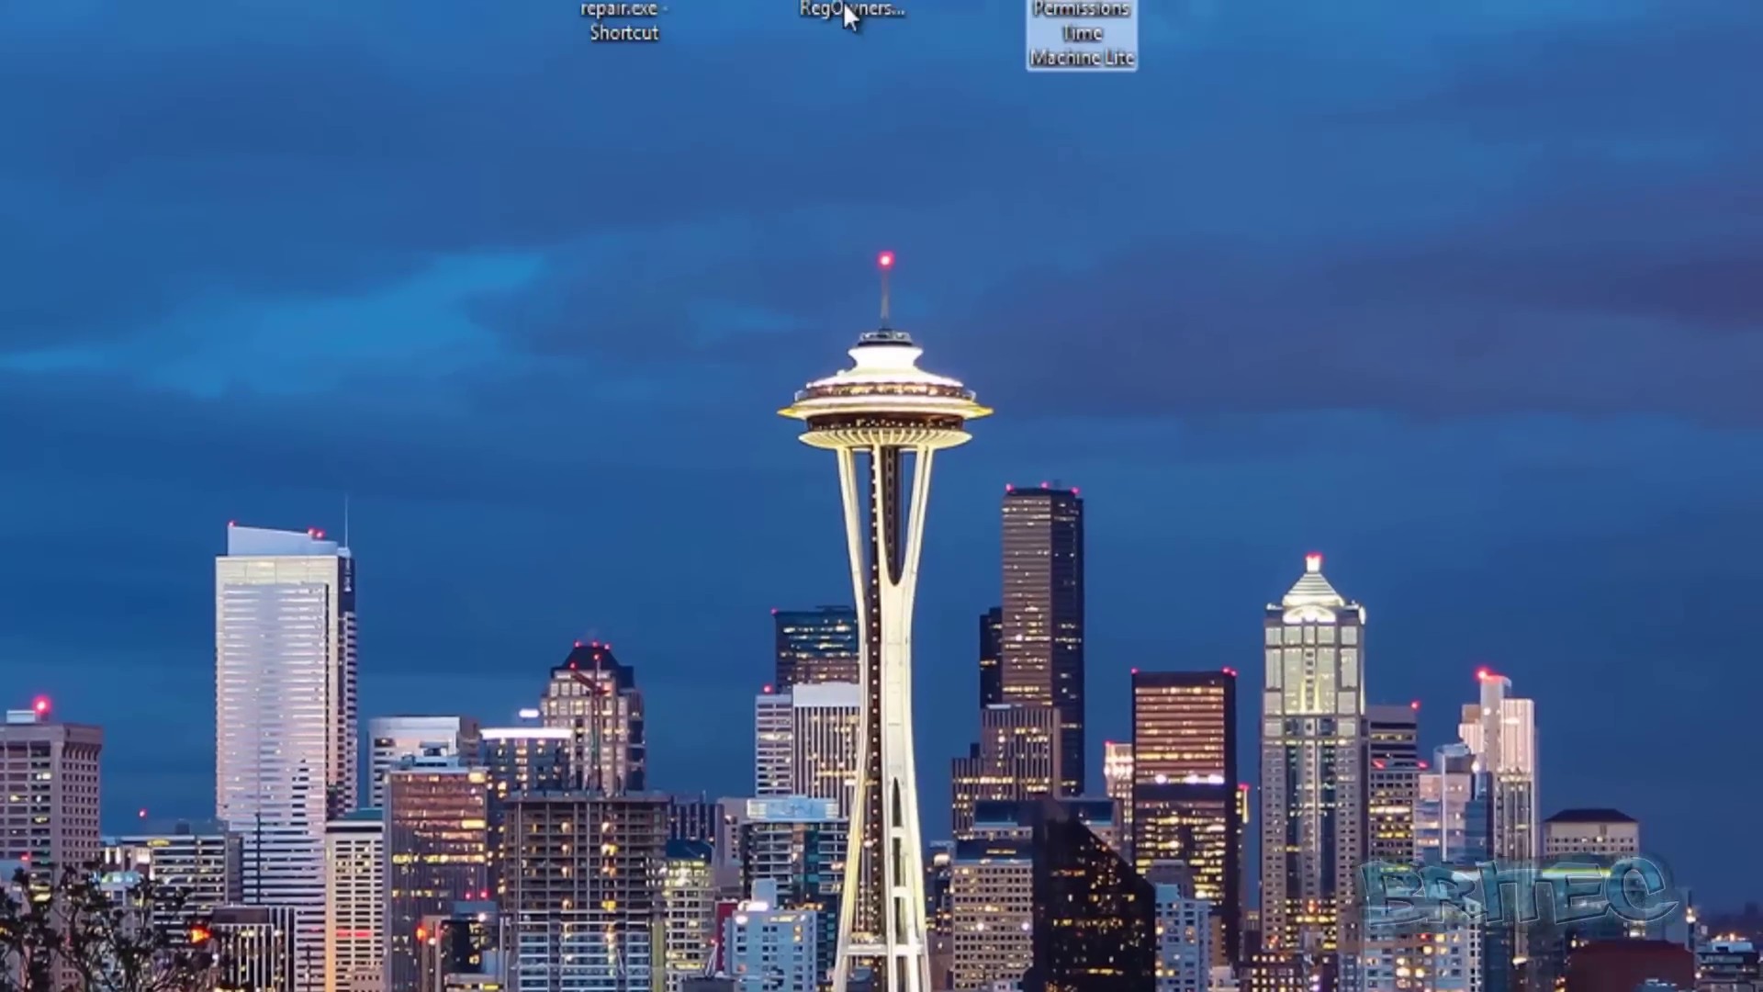
double_click(849, 160)
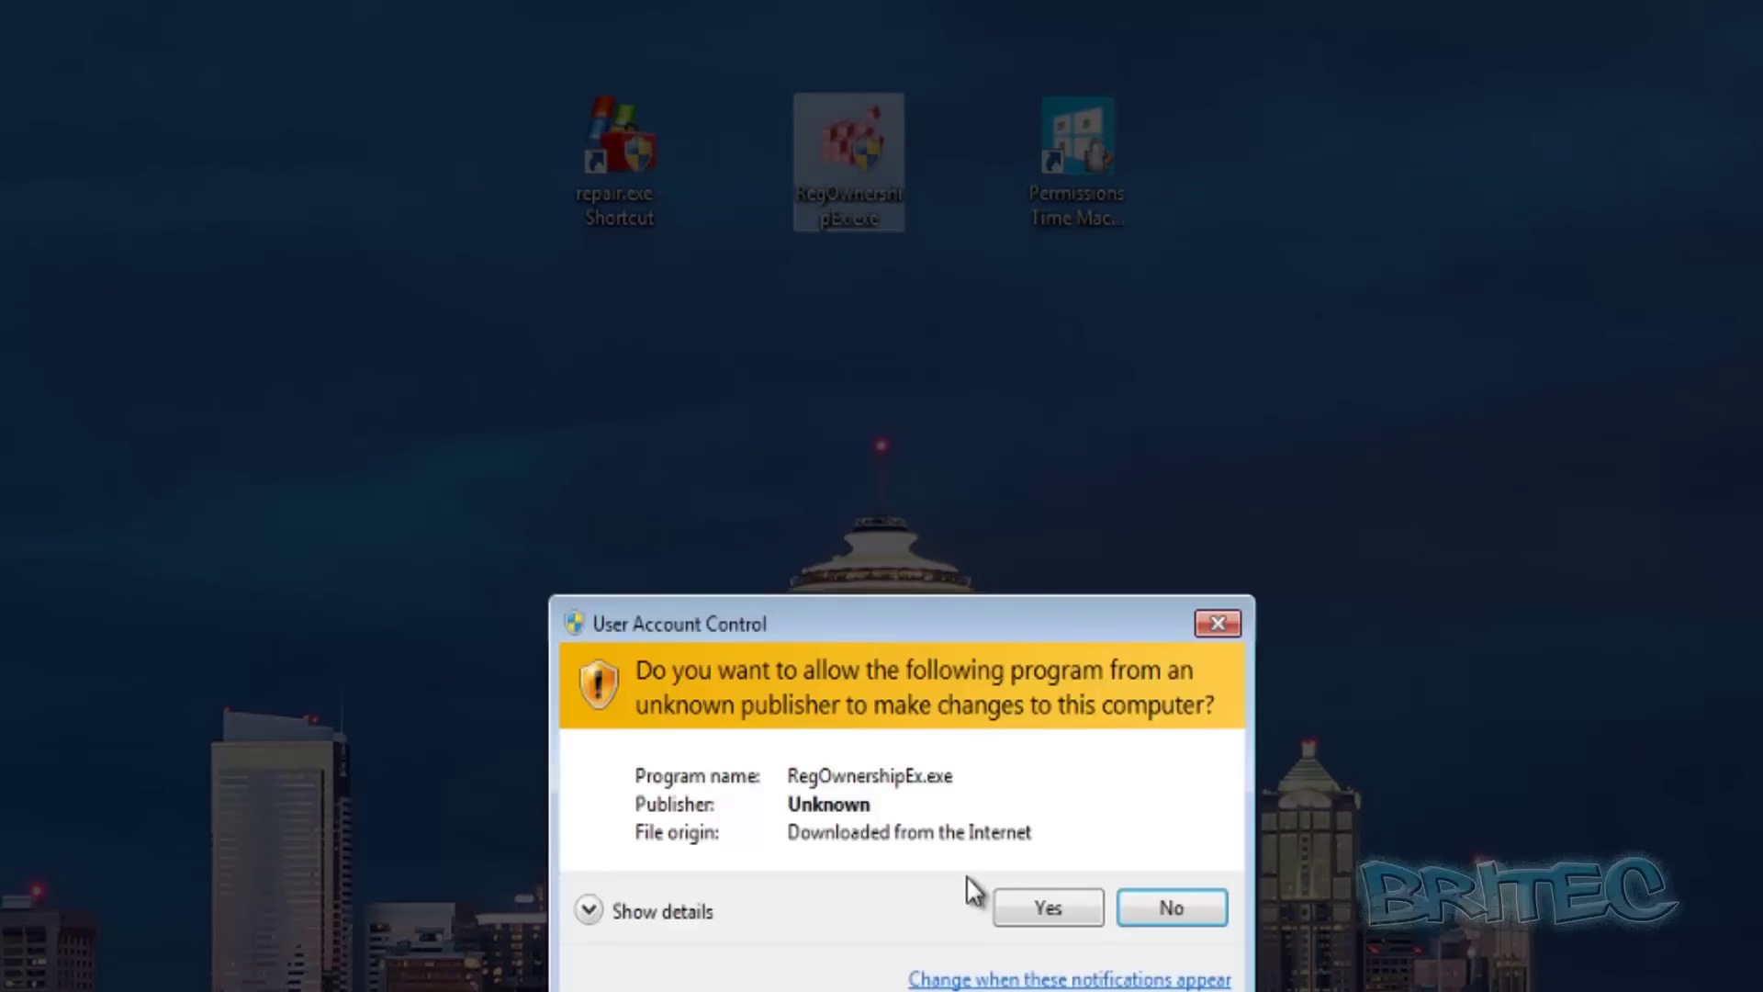
left_click(1045, 909)
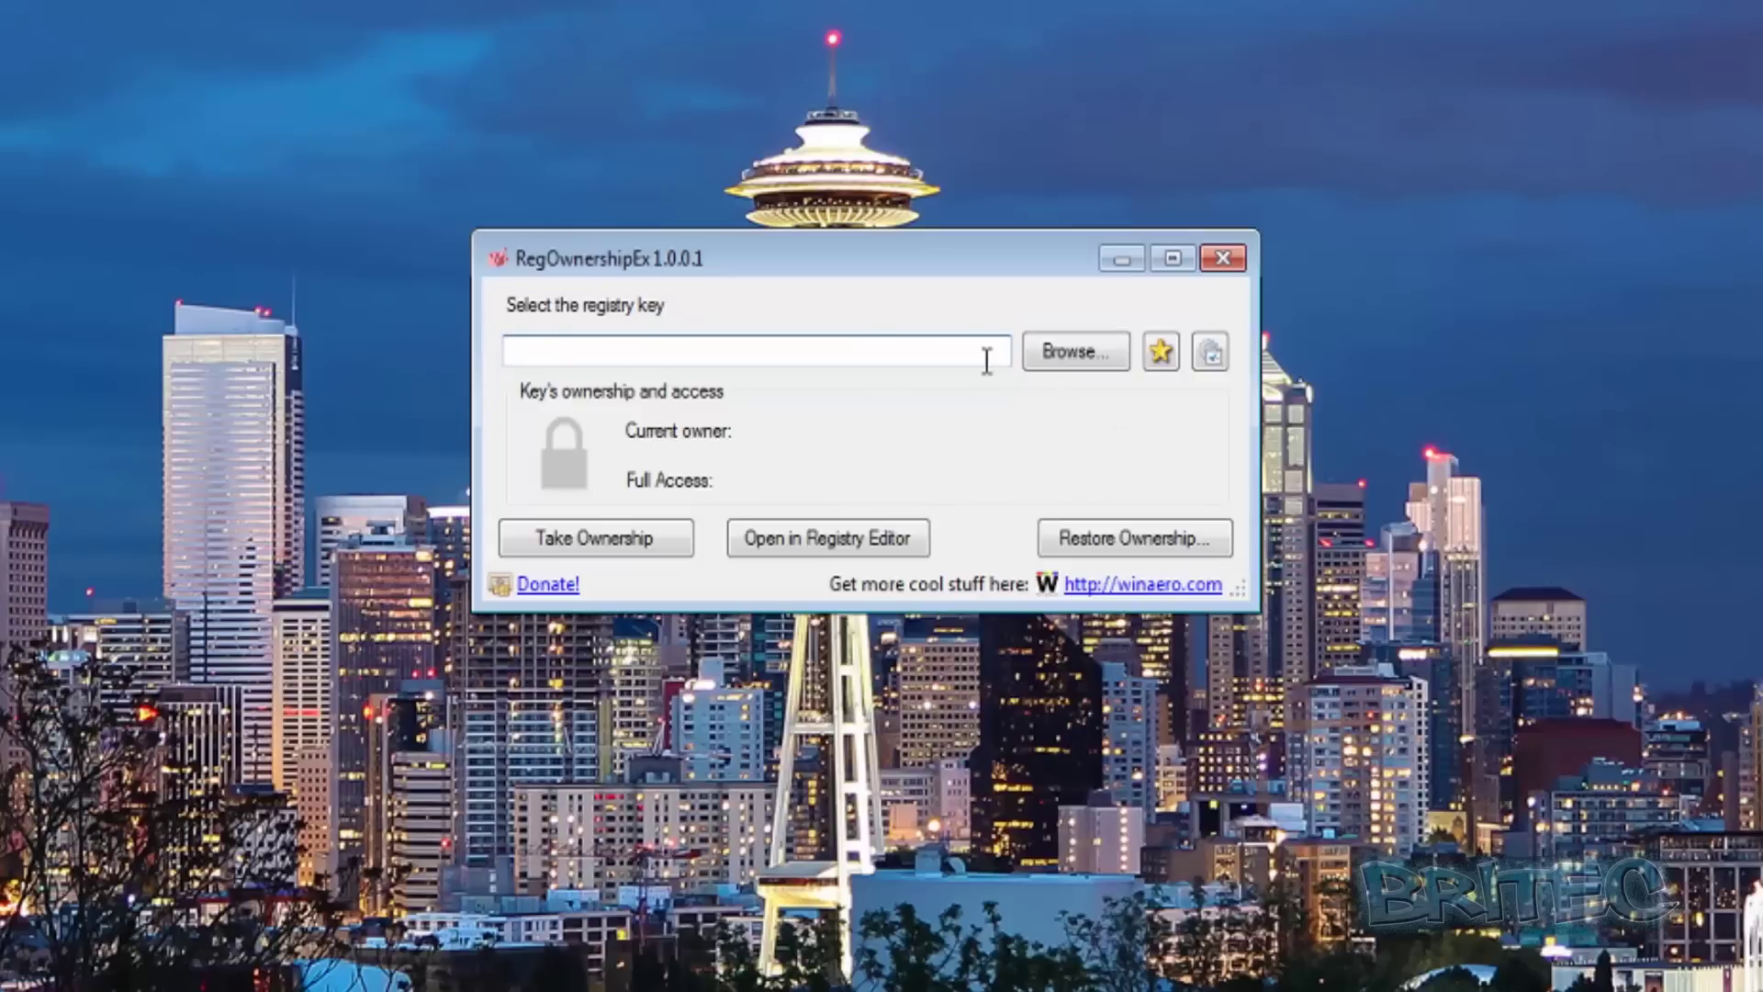
Step: Select the registry key HKEY_LOCAL_MACHINE\SOFTWARE\Policies to check its ownership and access
left_click(1070, 354)
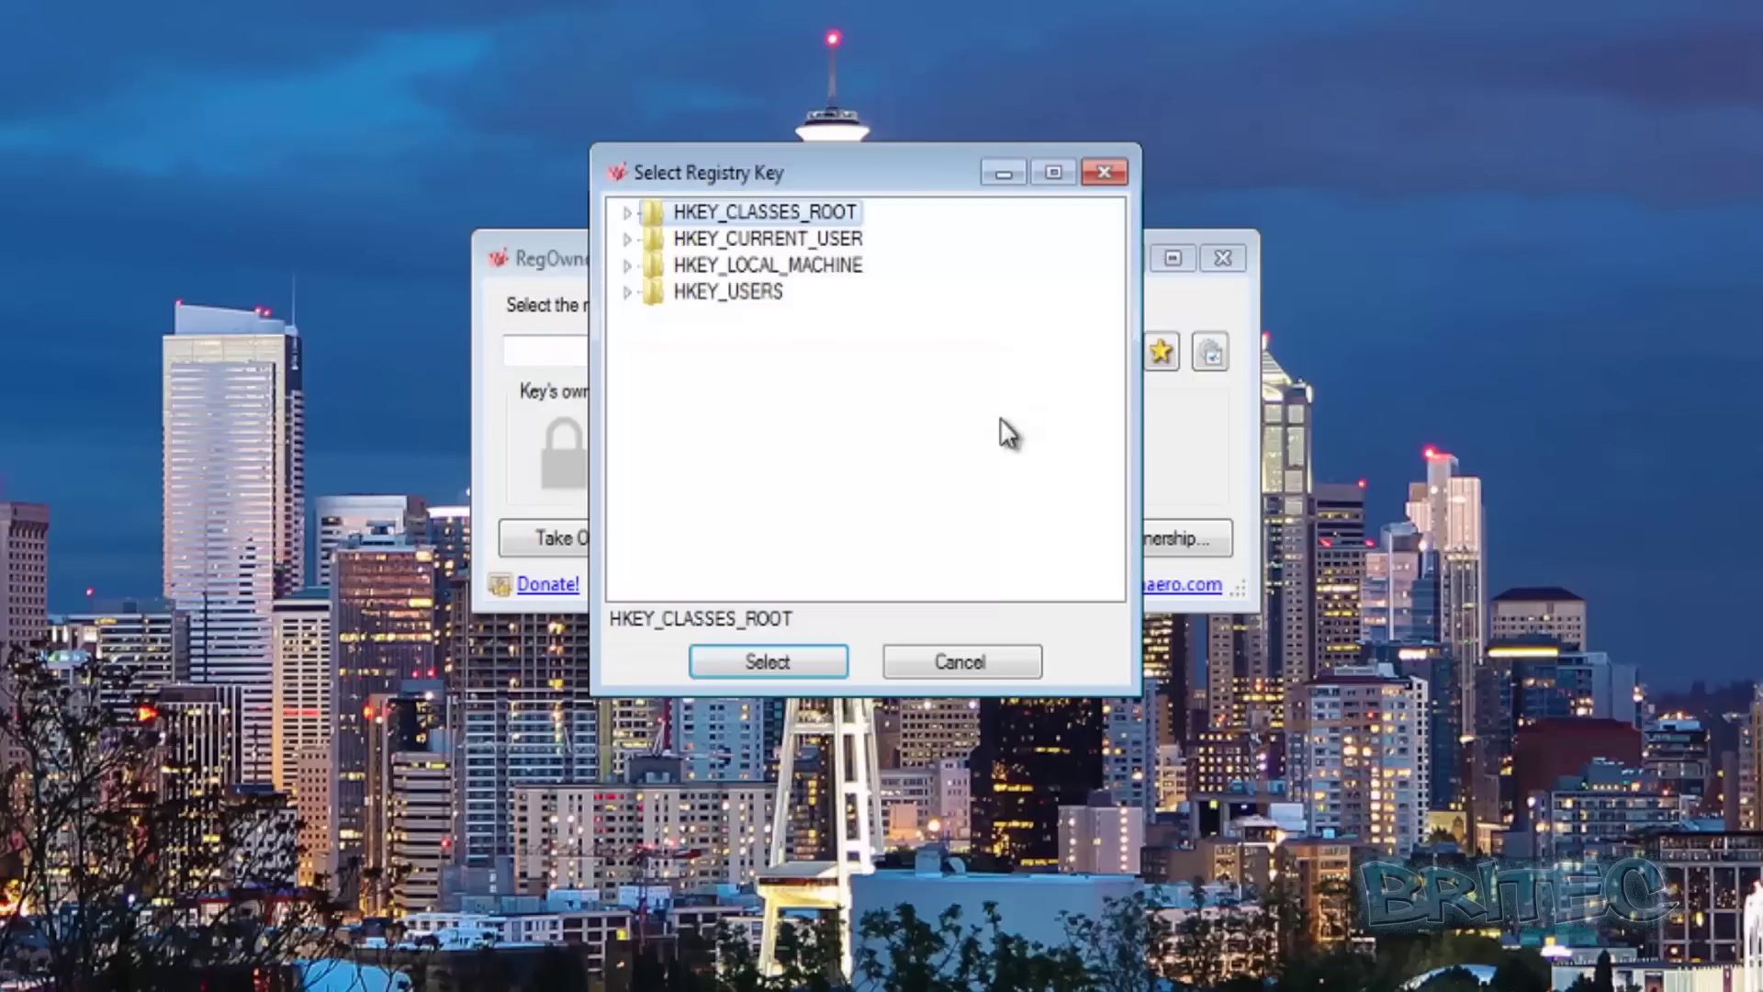
left_click(631, 267)
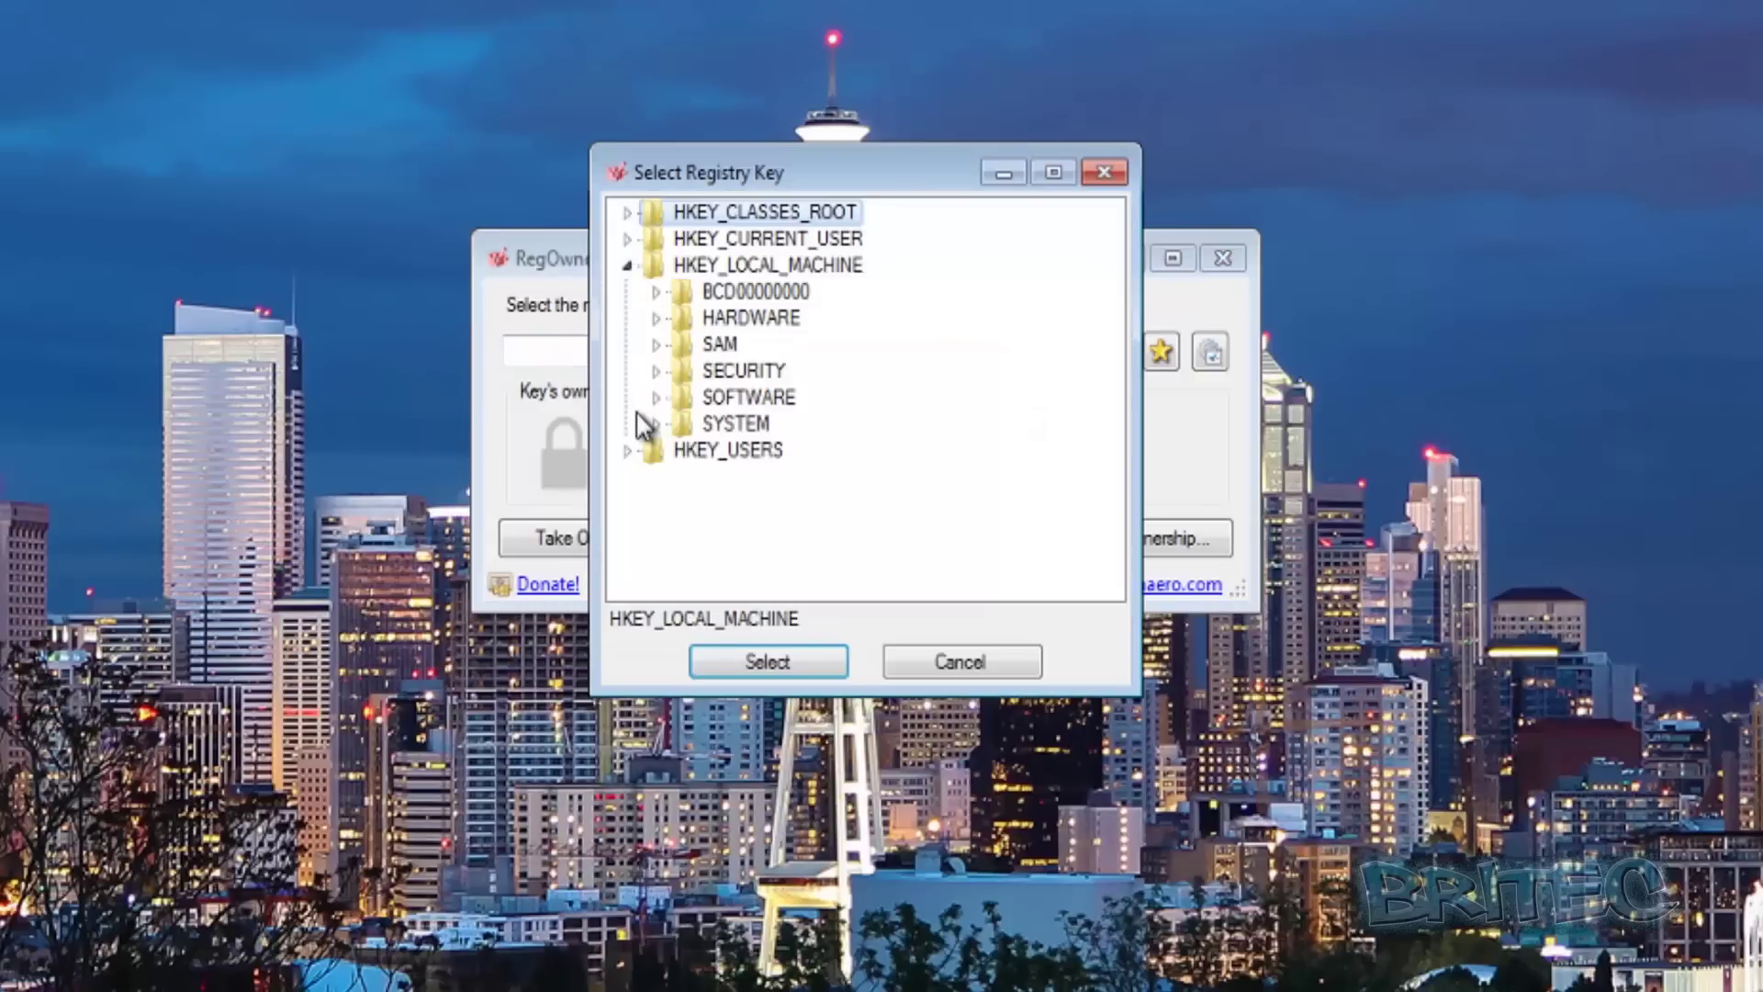
left_click(656, 397)
scroll(917, 505, "down", 3)
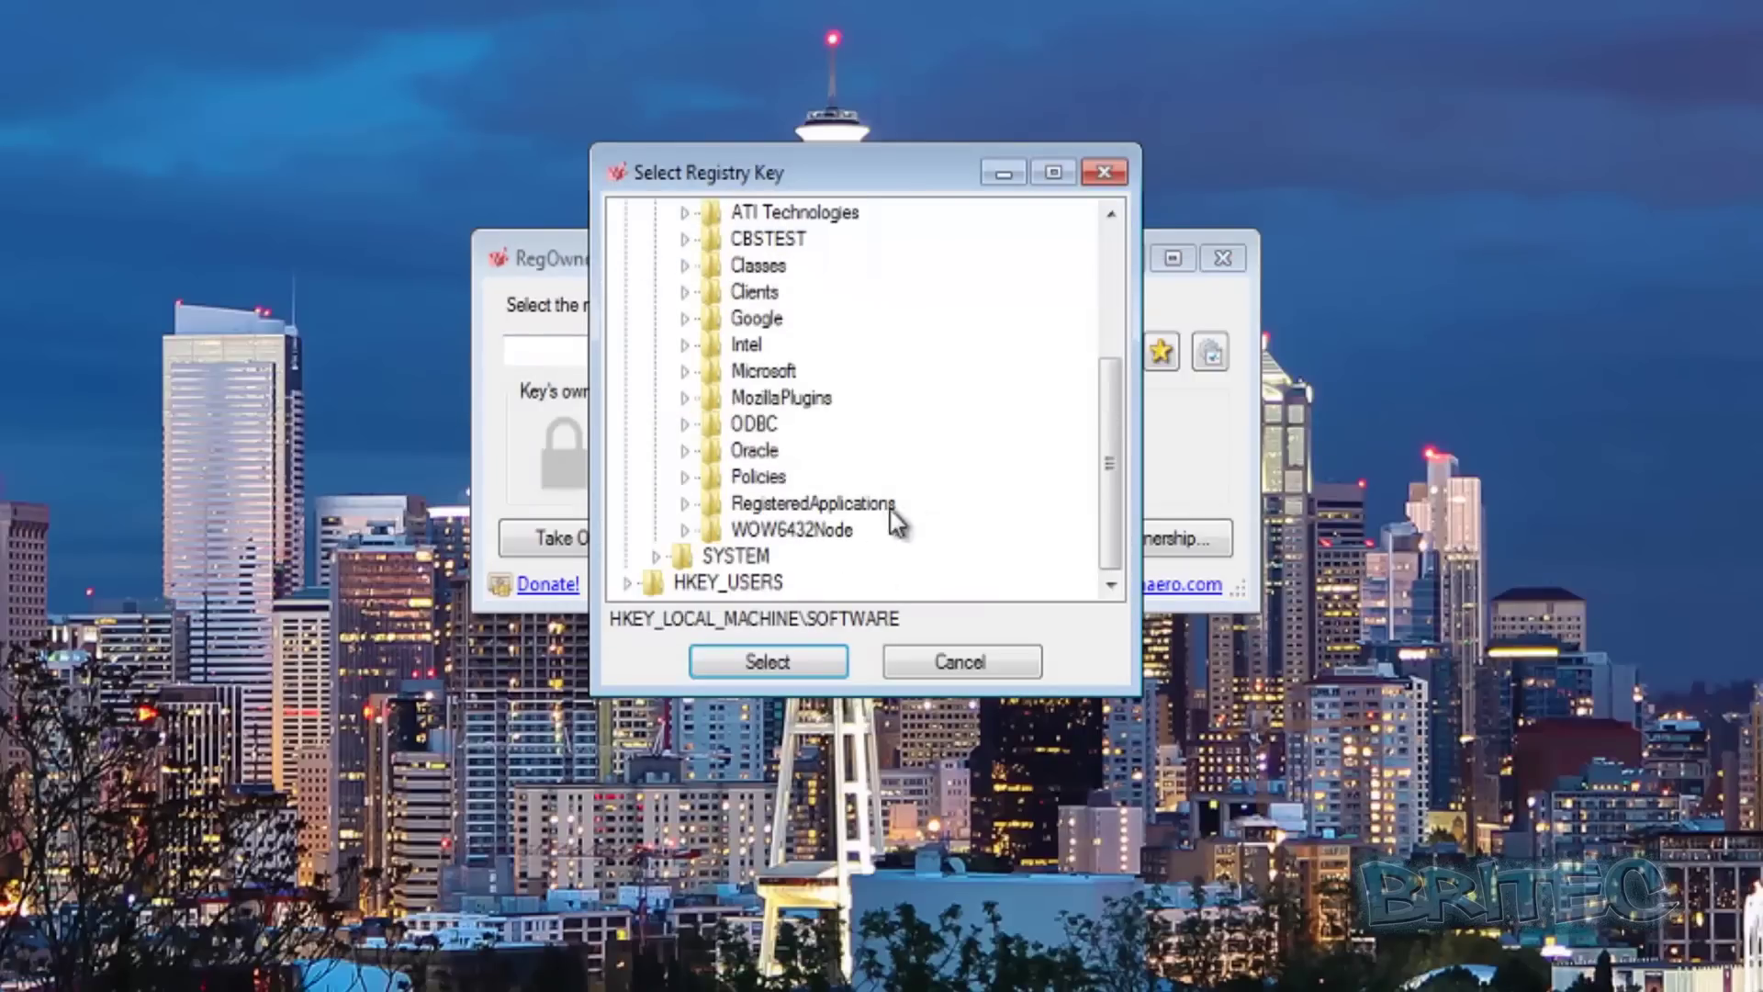
left_click(765, 533)
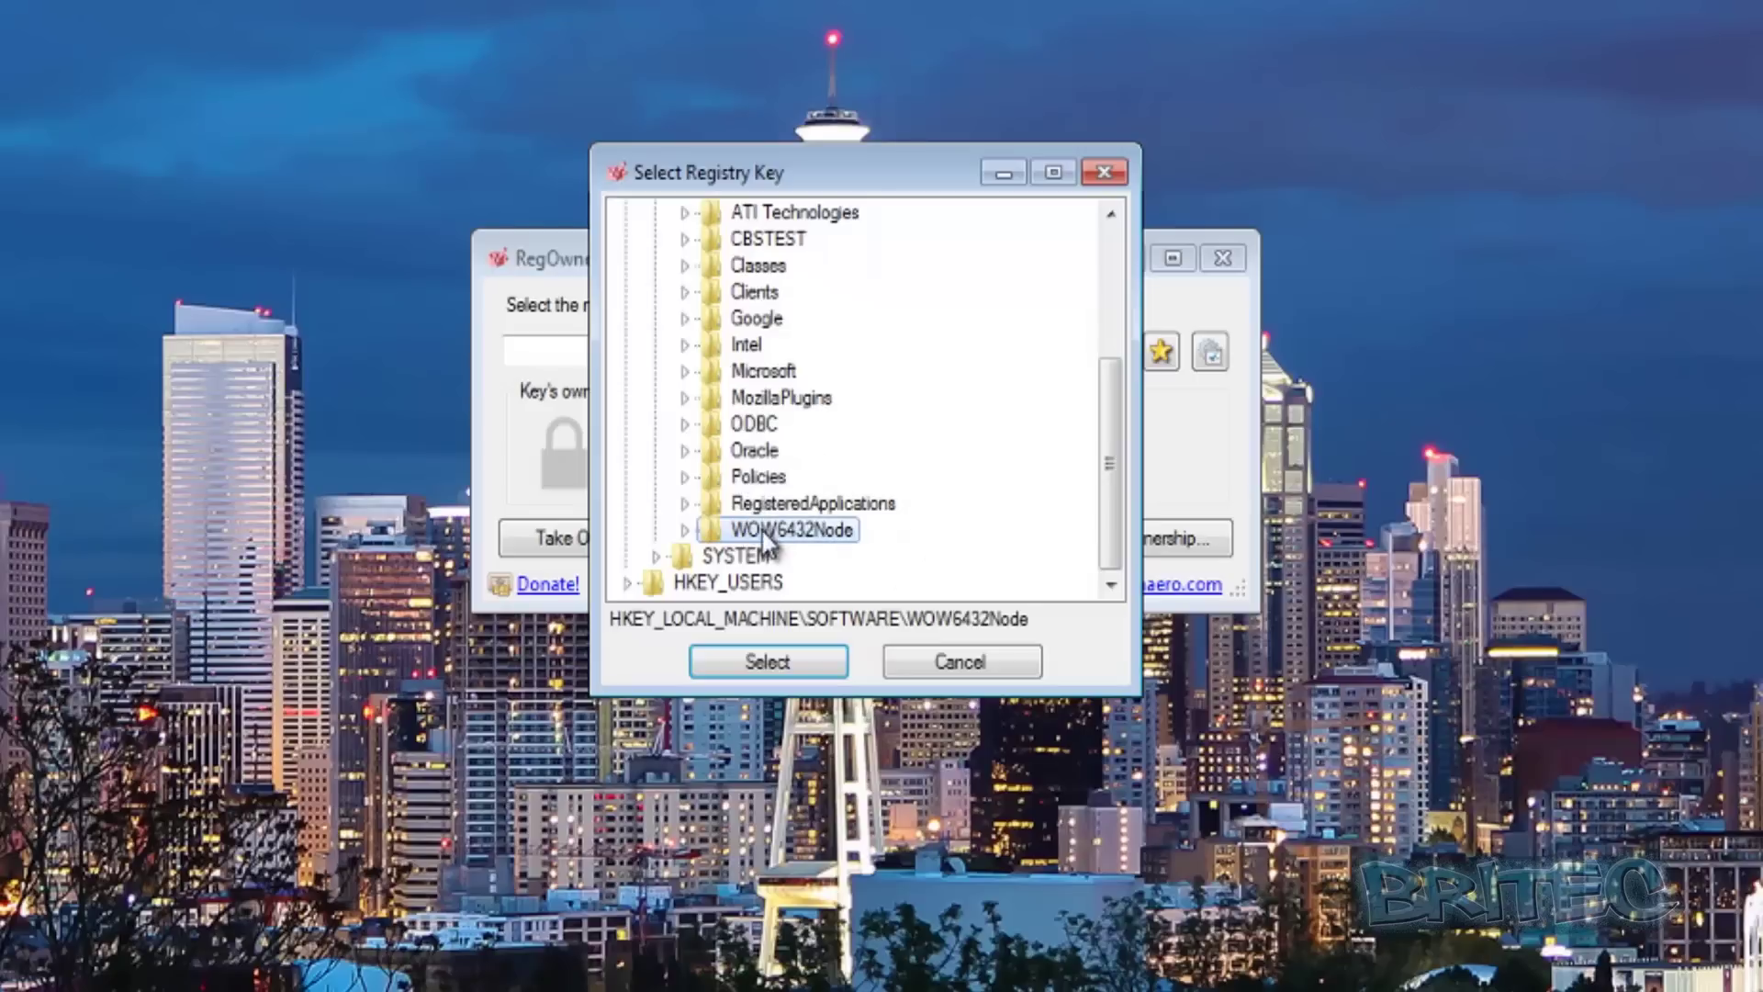
left_click(746, 477)
left_click(801, 661)
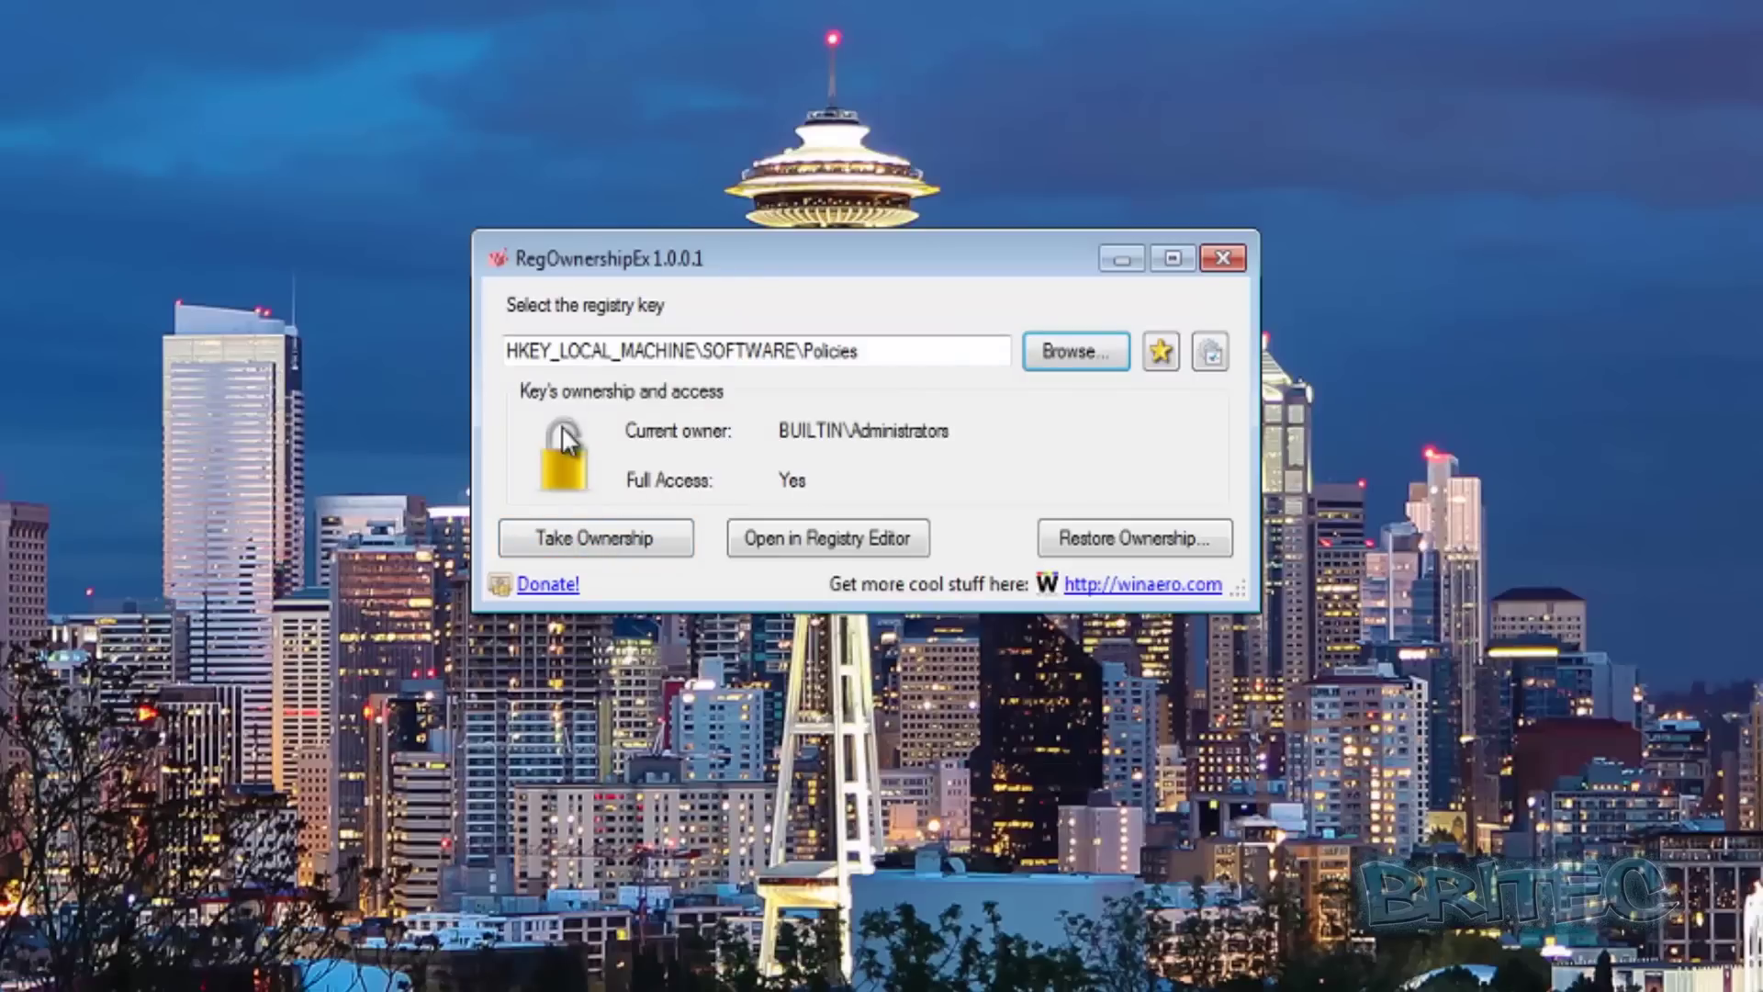
Step: Load the registry key HKEY_LOCAL_MACHINE\SECURITY\Policy and view it in the Registry Editor
left_click(1049, 359)
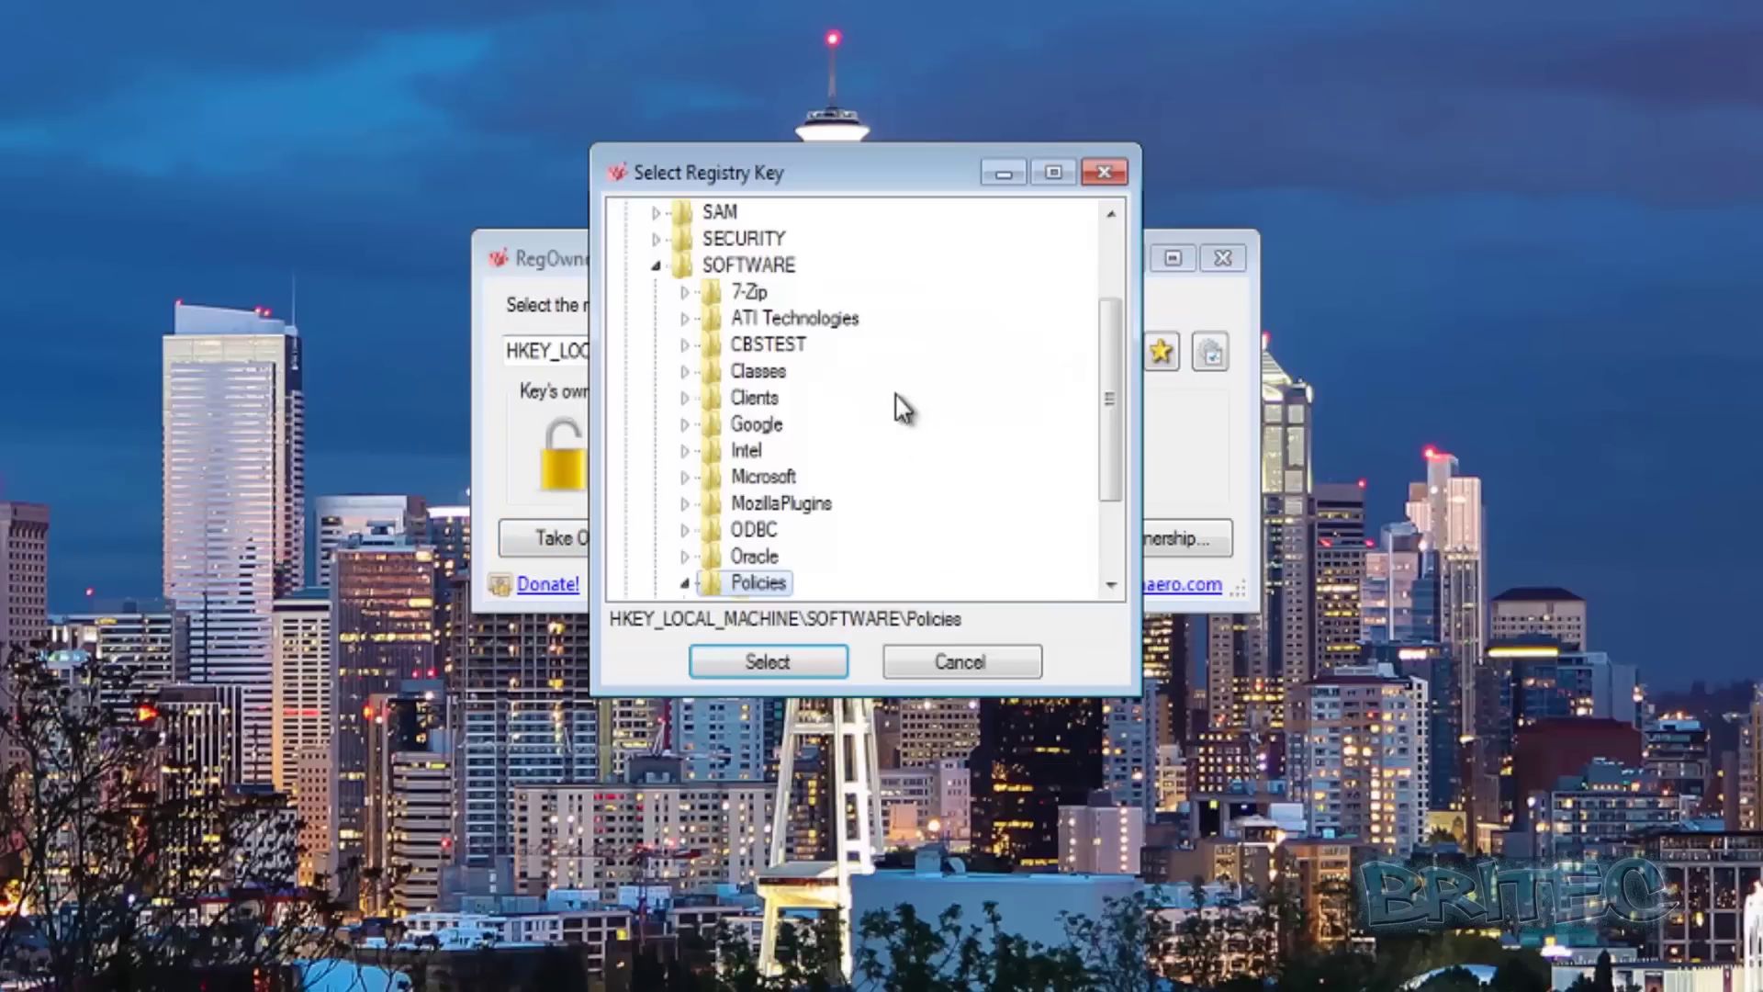
left_click(684, 240)
left_click(656, 239)
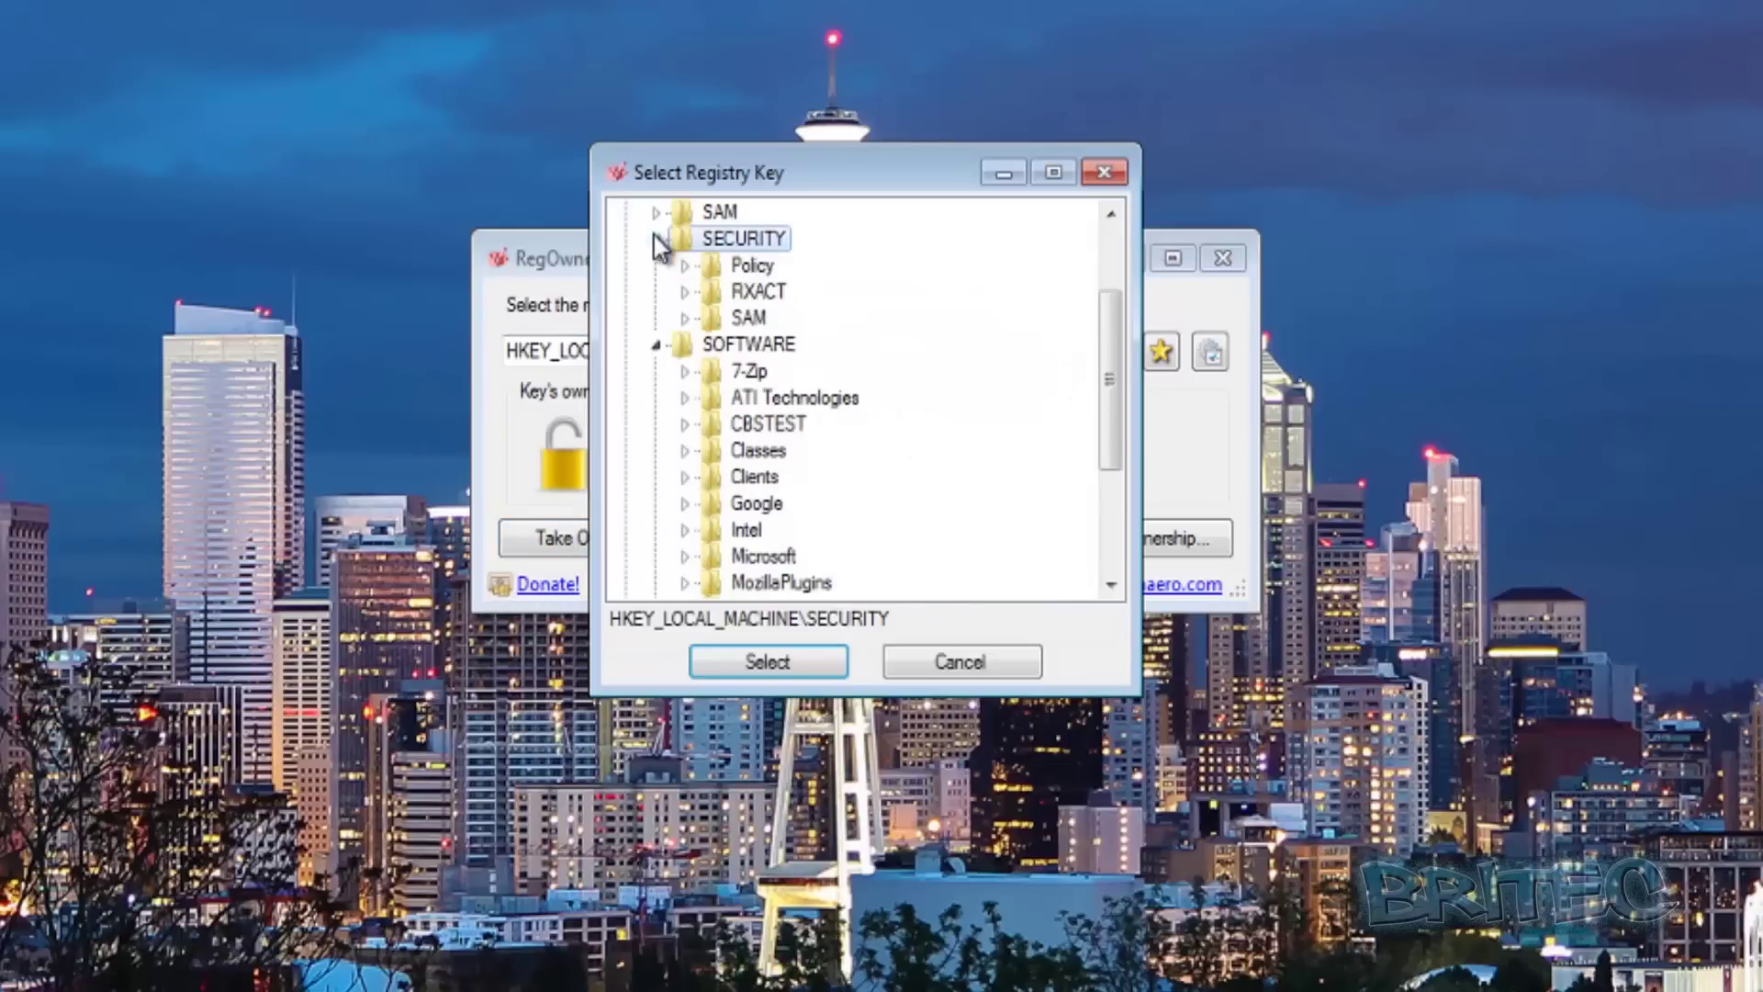
left_click(748, 267)
left_click(803, 654)
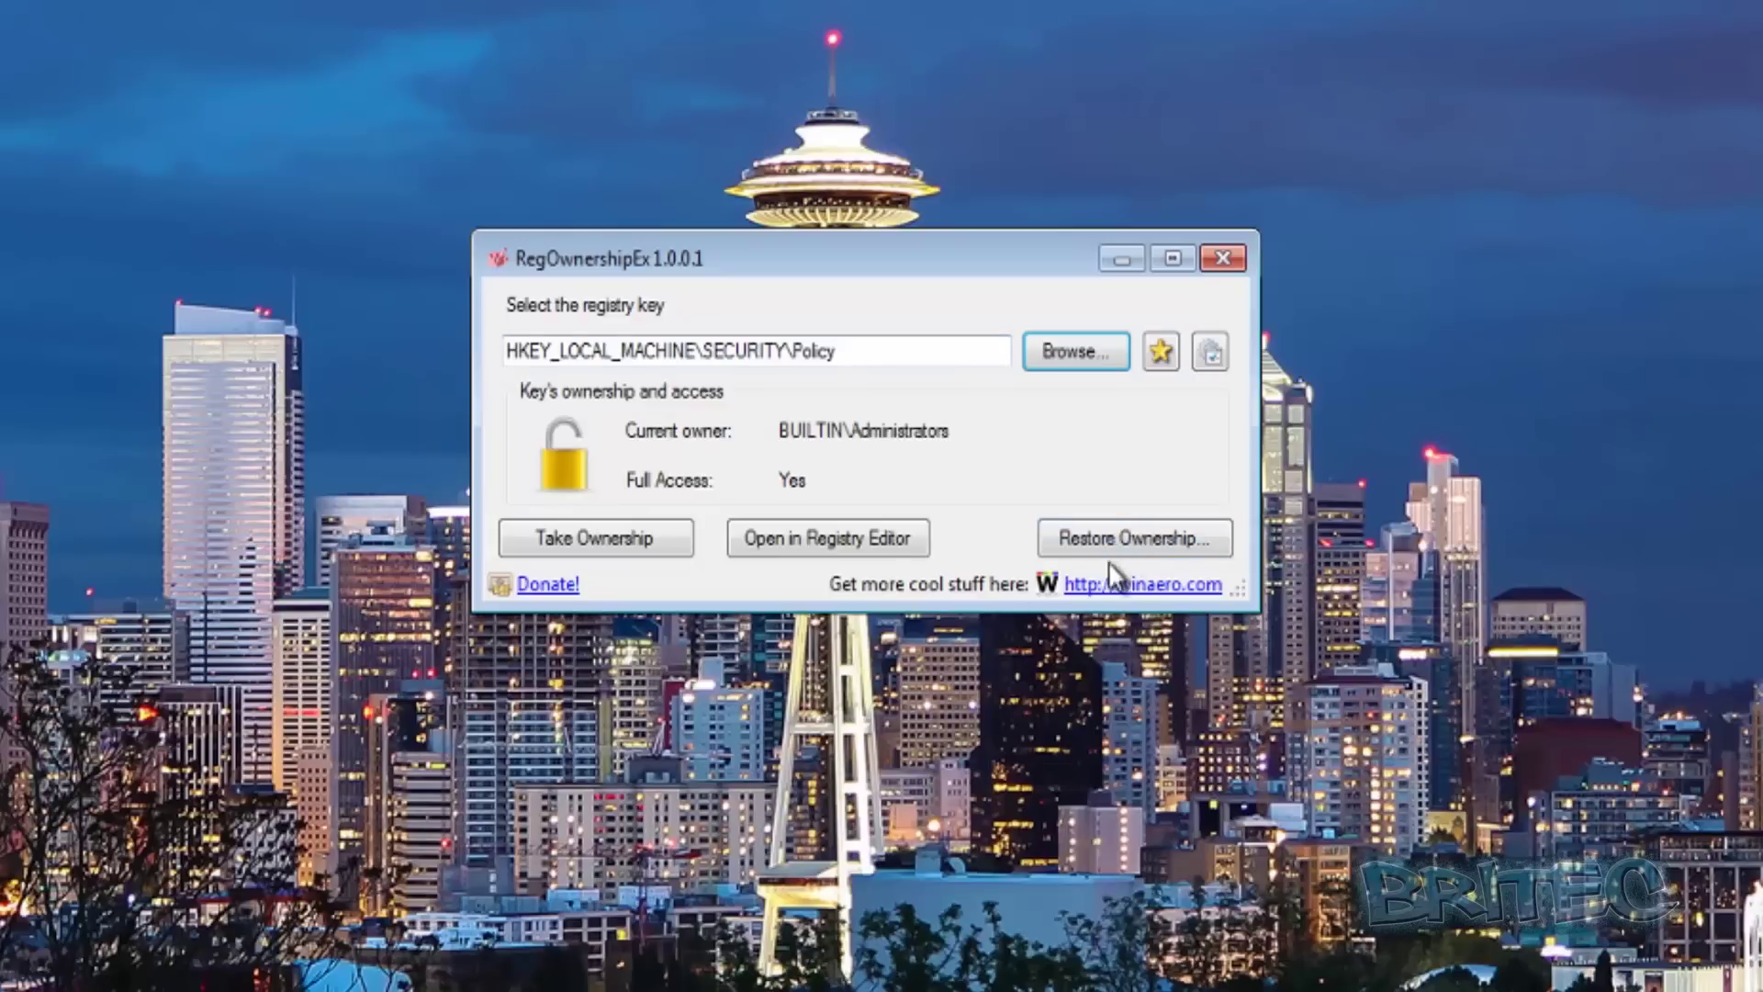
left_click(852, 540)
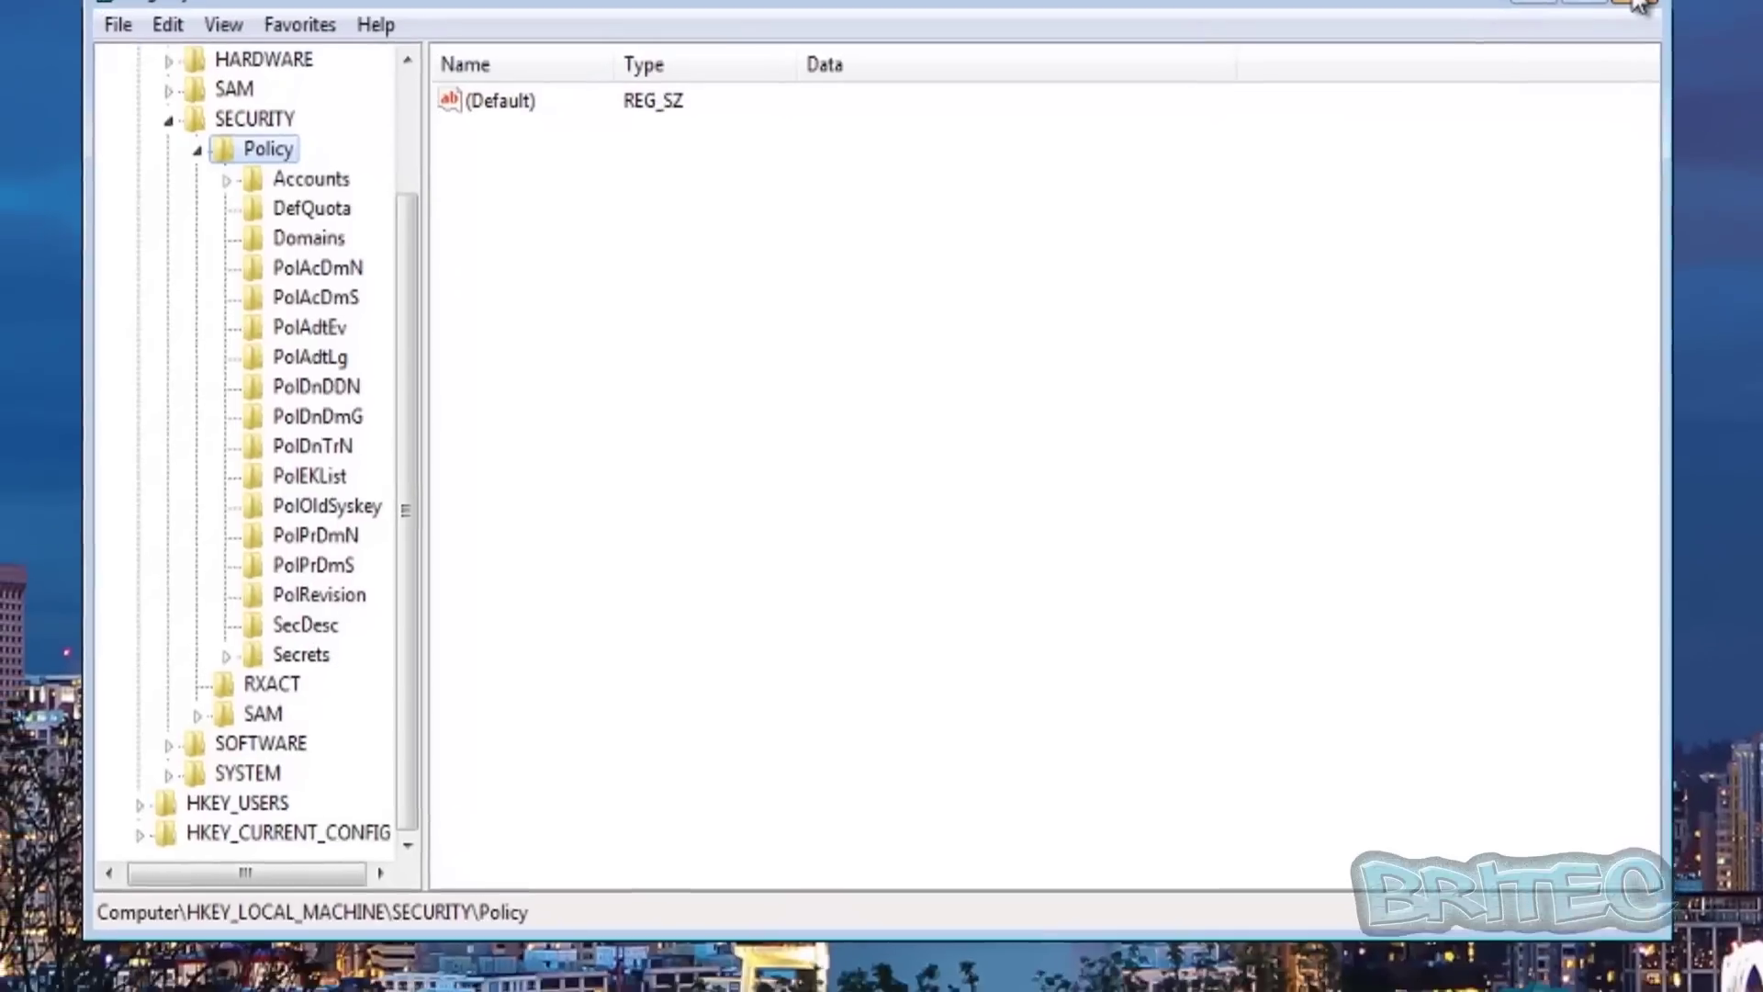
left_click(1596, 36)
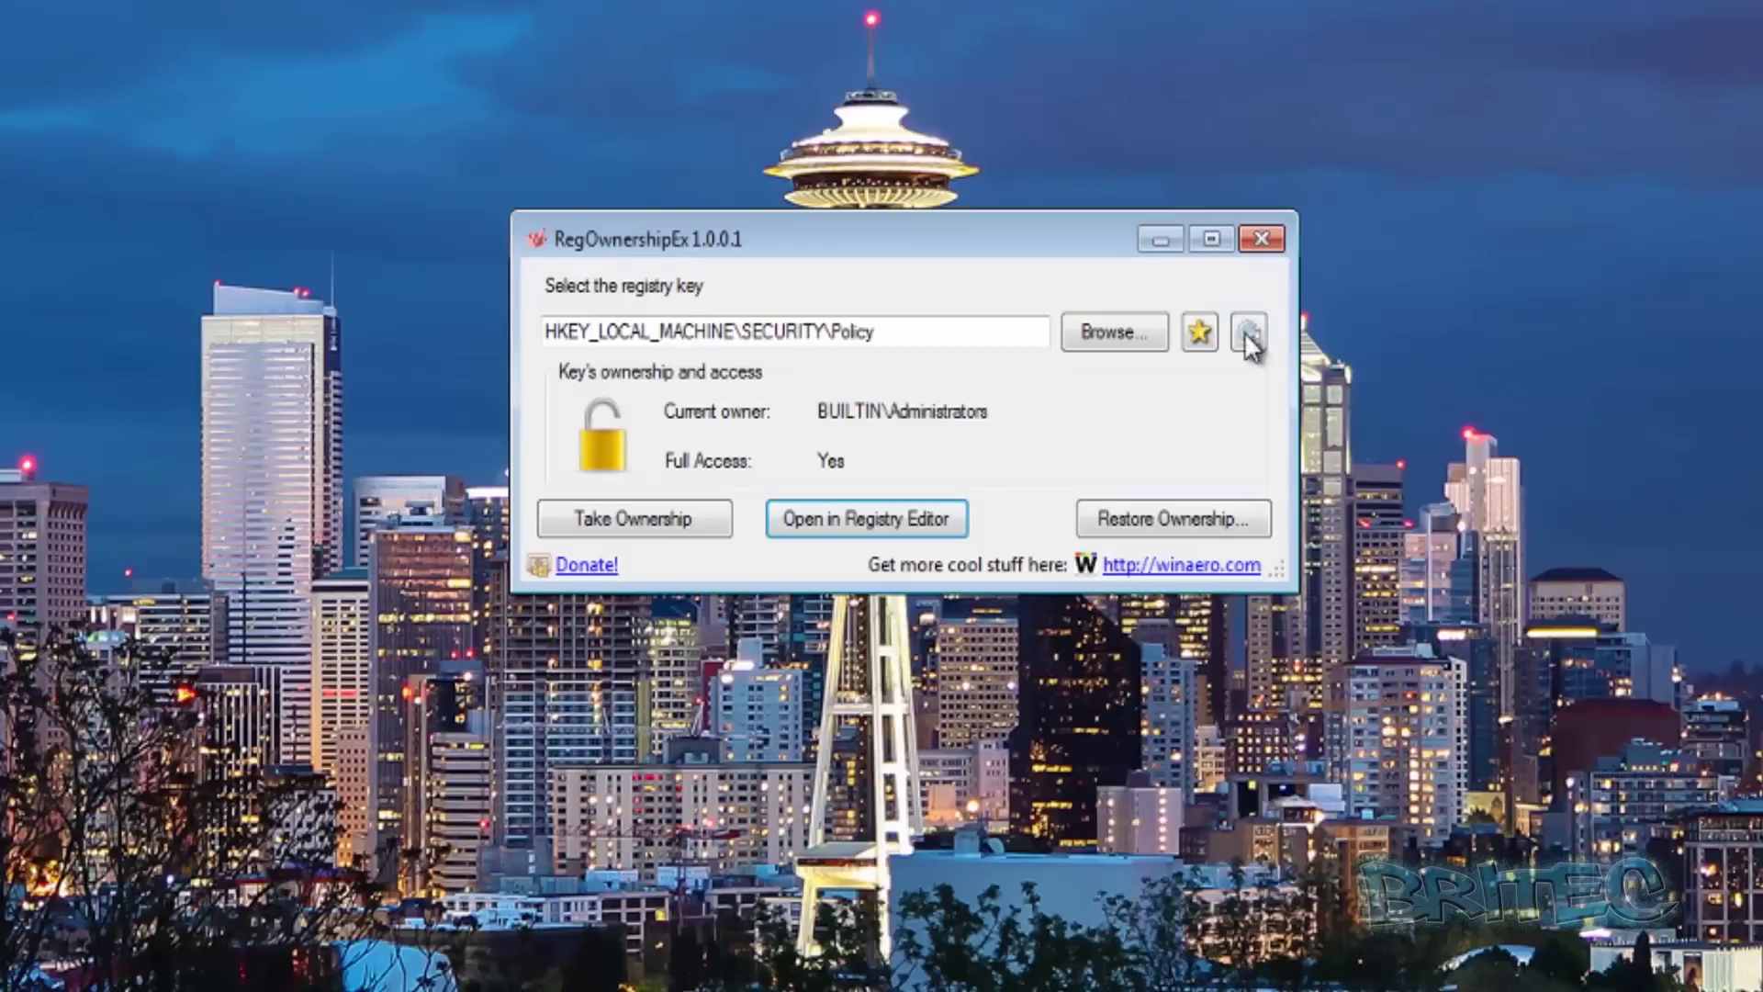
Step: Close RegOwnershipEx and launch Tweaking.com - Reset Registry Permissions, allowing it to make changes to the computer
left_click(1263, 240)
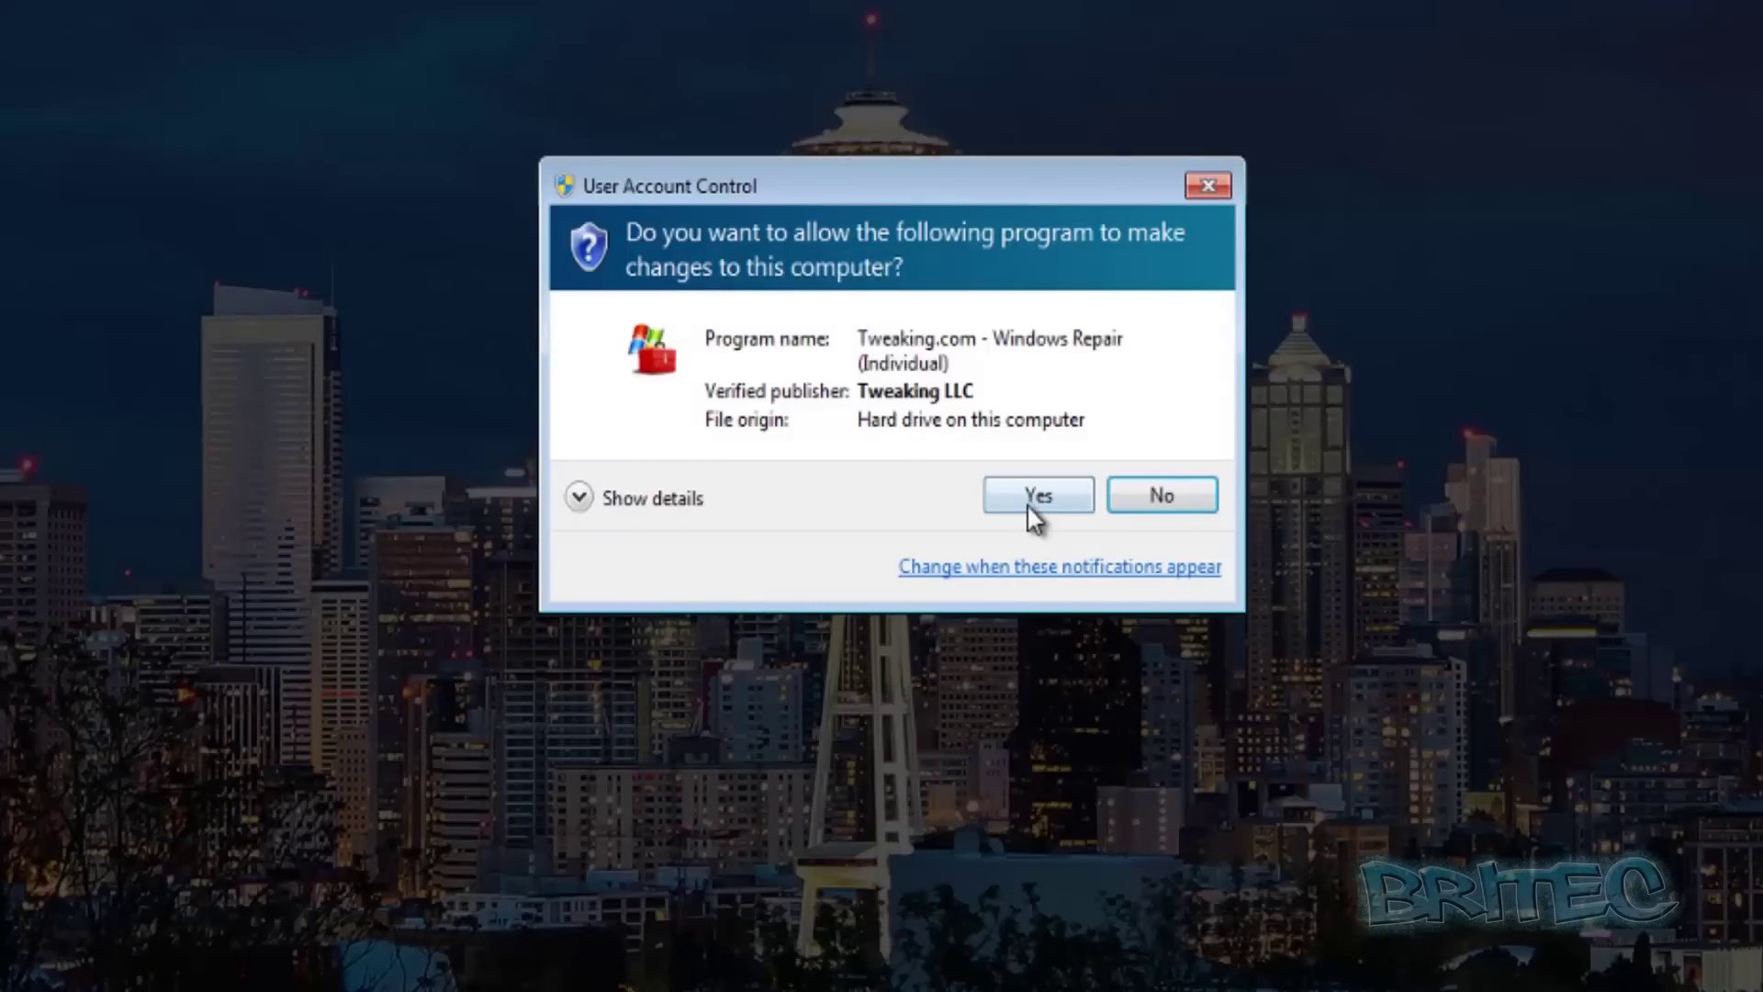
left_click(1030, 505)
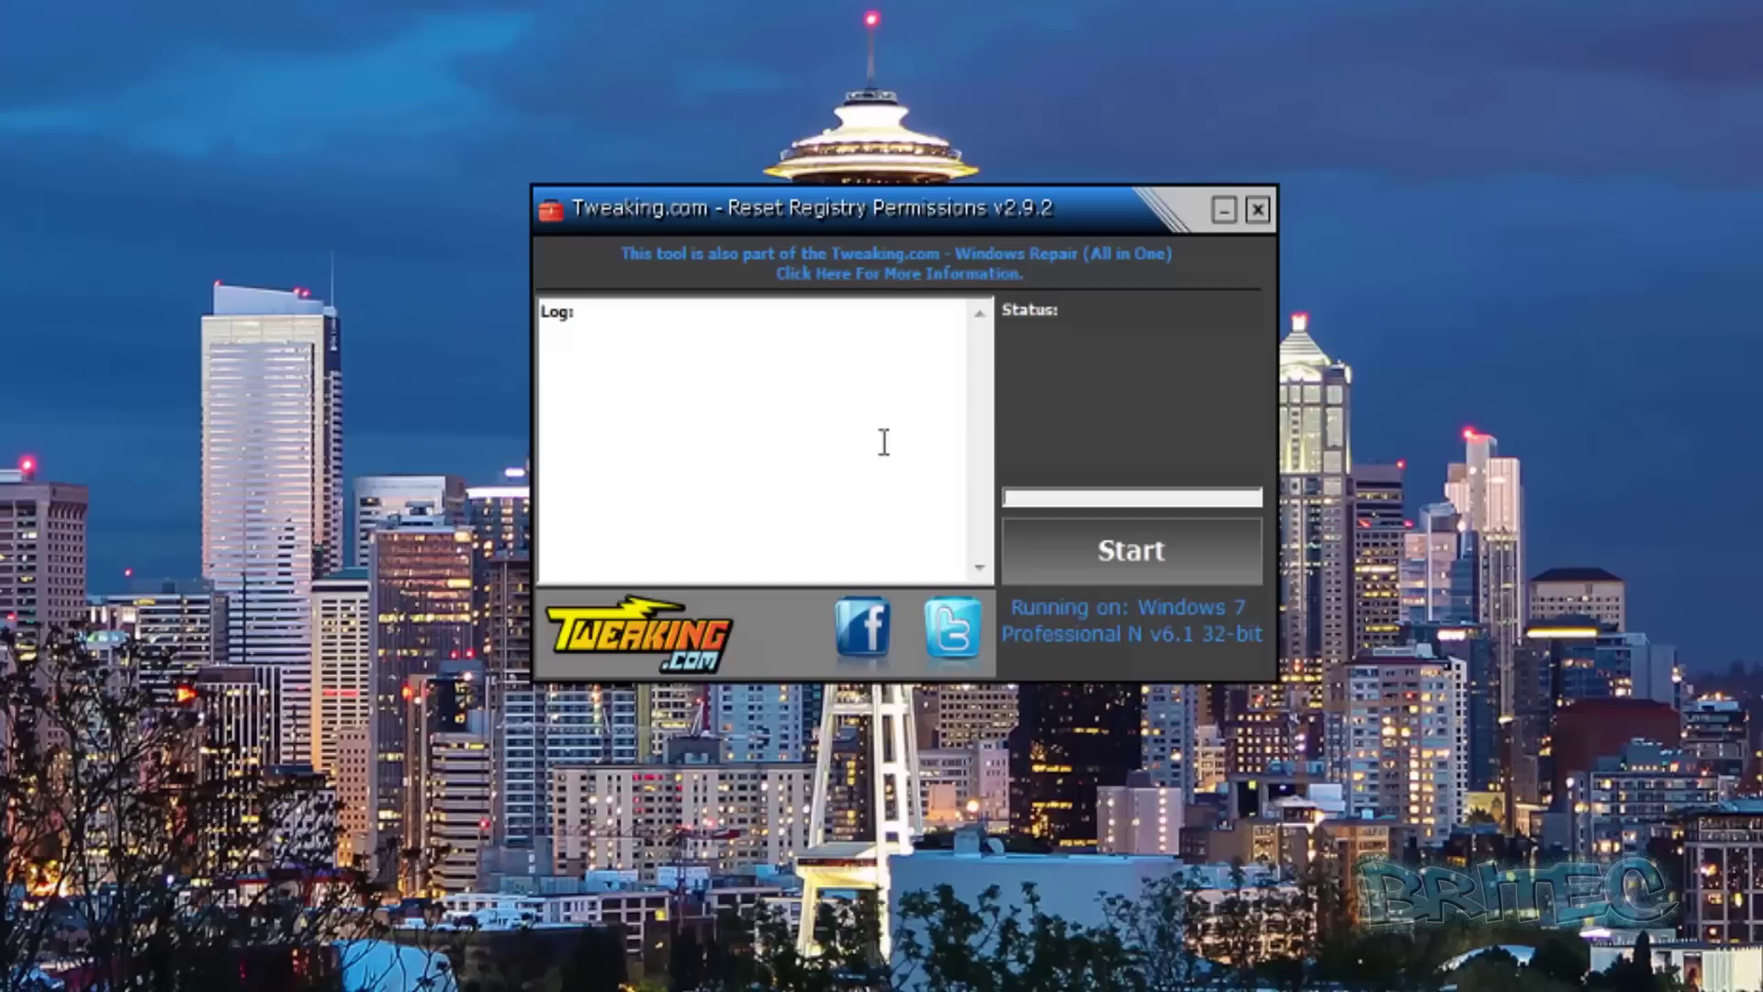
Step: Start the registry permissions reset, stop the repair before it finishes and close the tool
left_click(1157, 565)
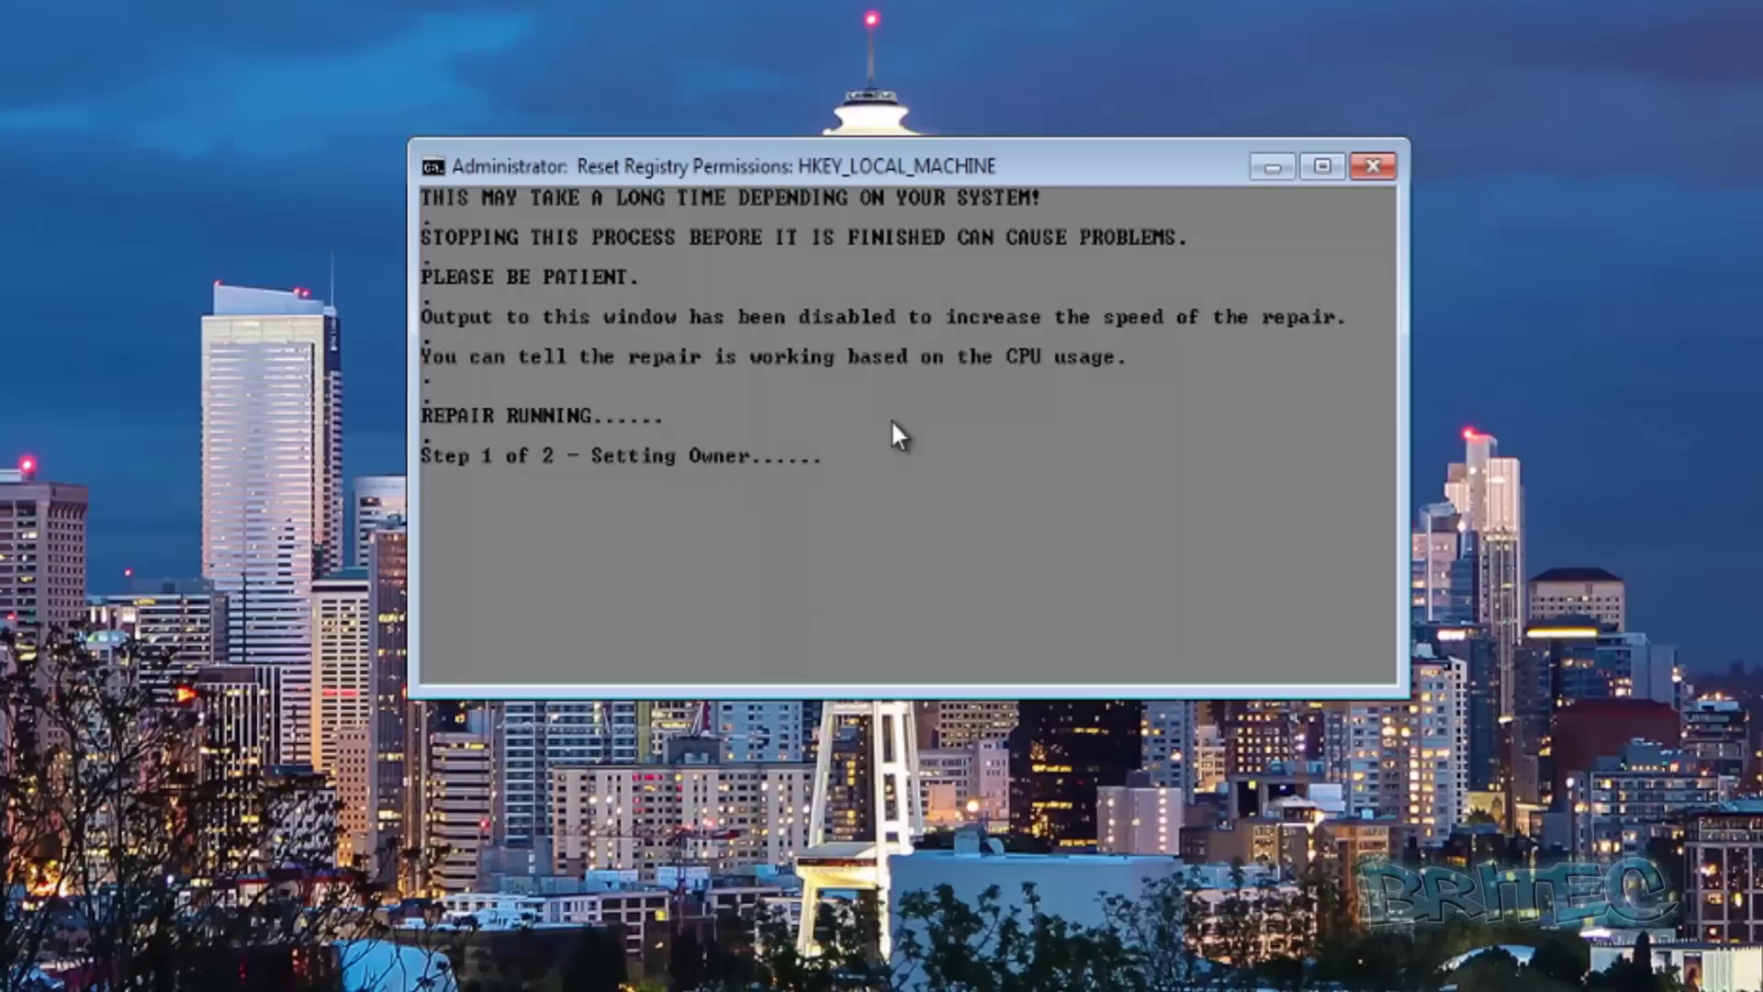
left_click(1370, 167)
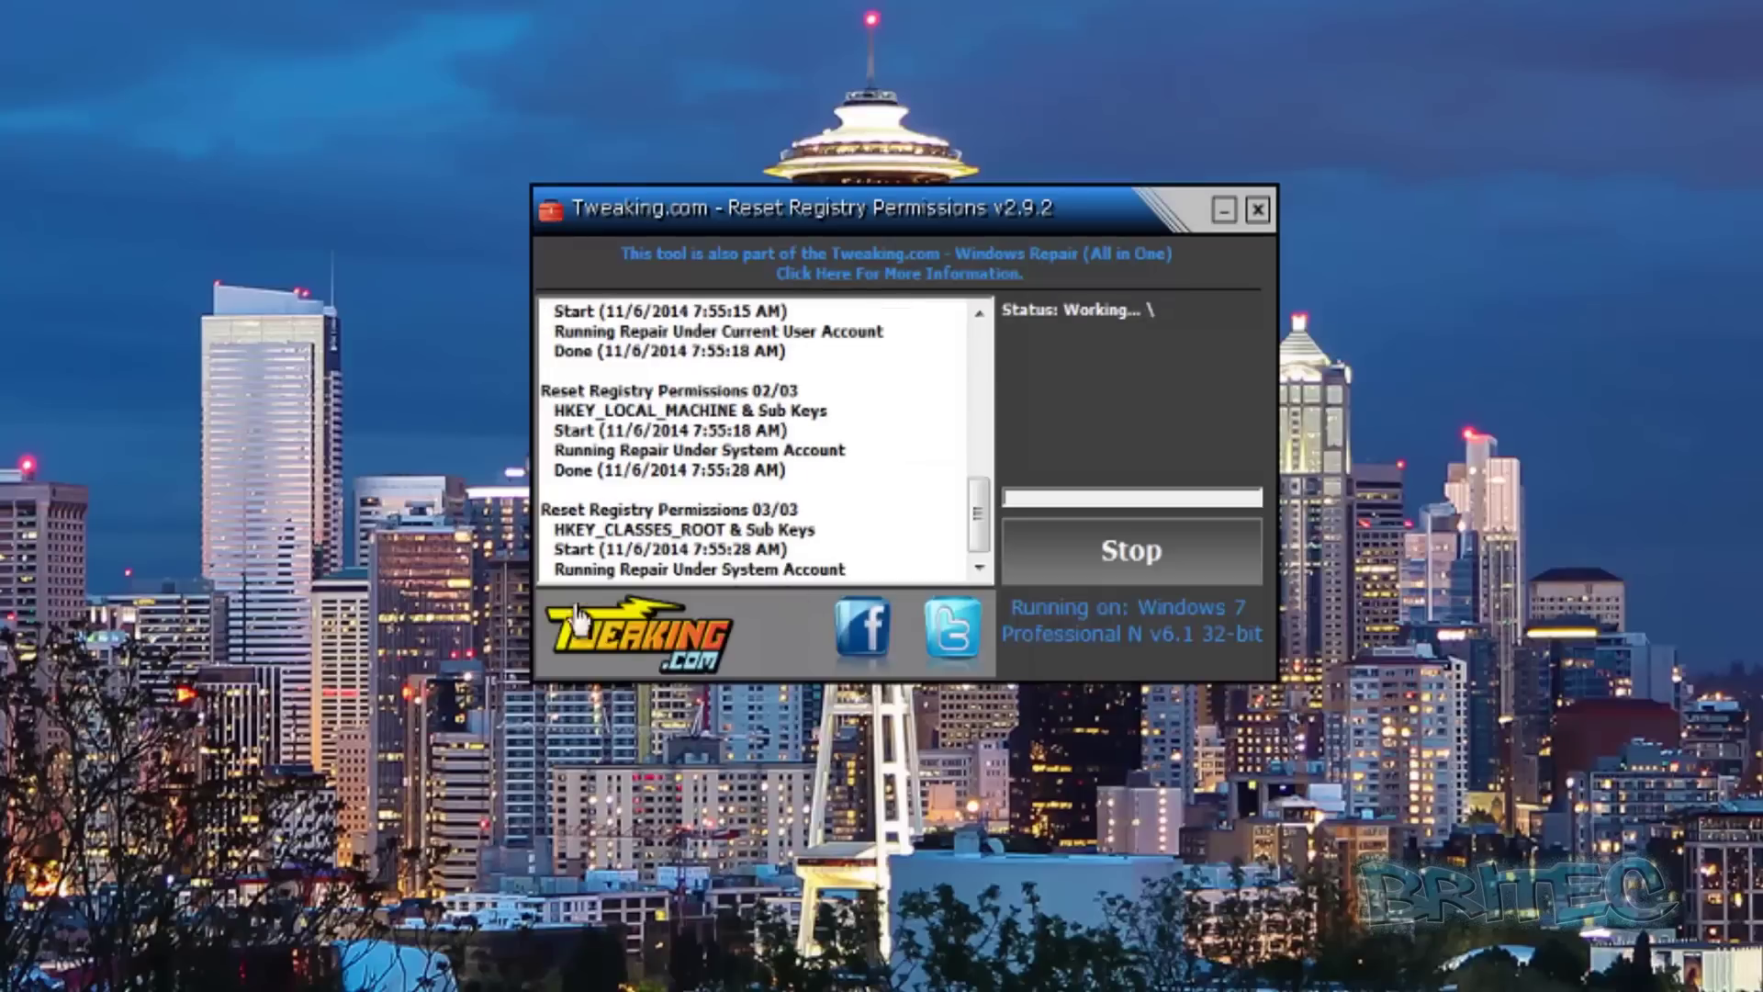
left_click(1124, 547)
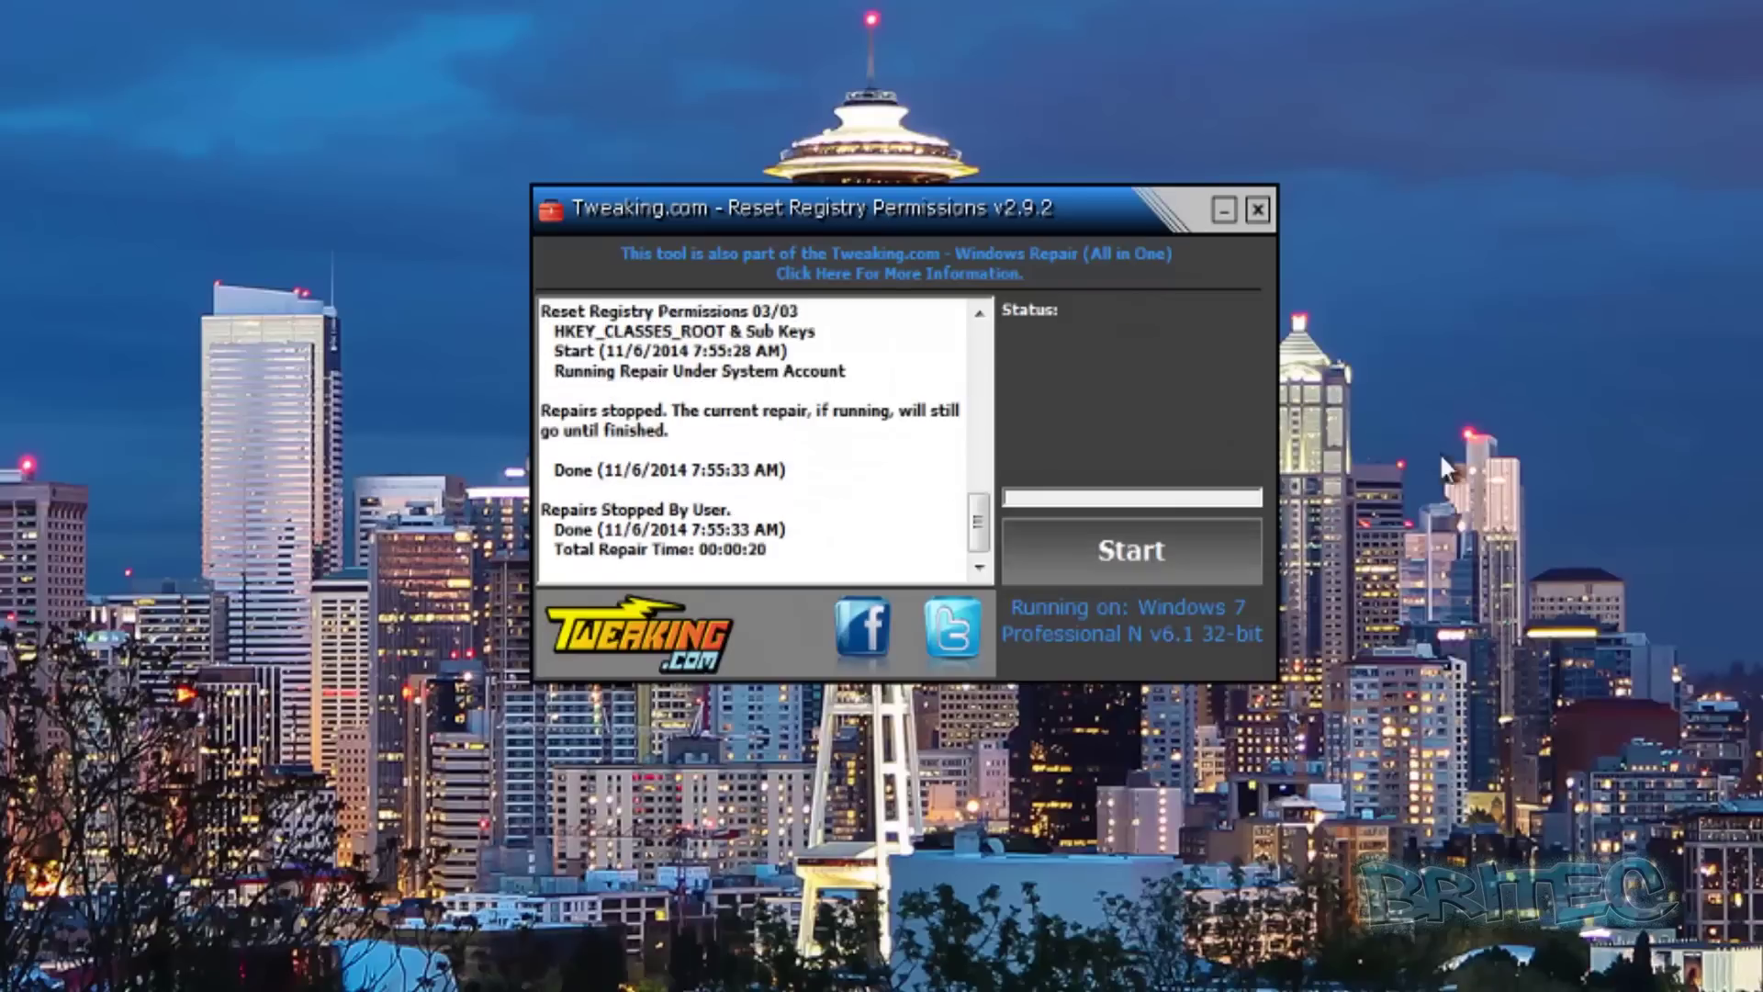
left_click(1256, 211)
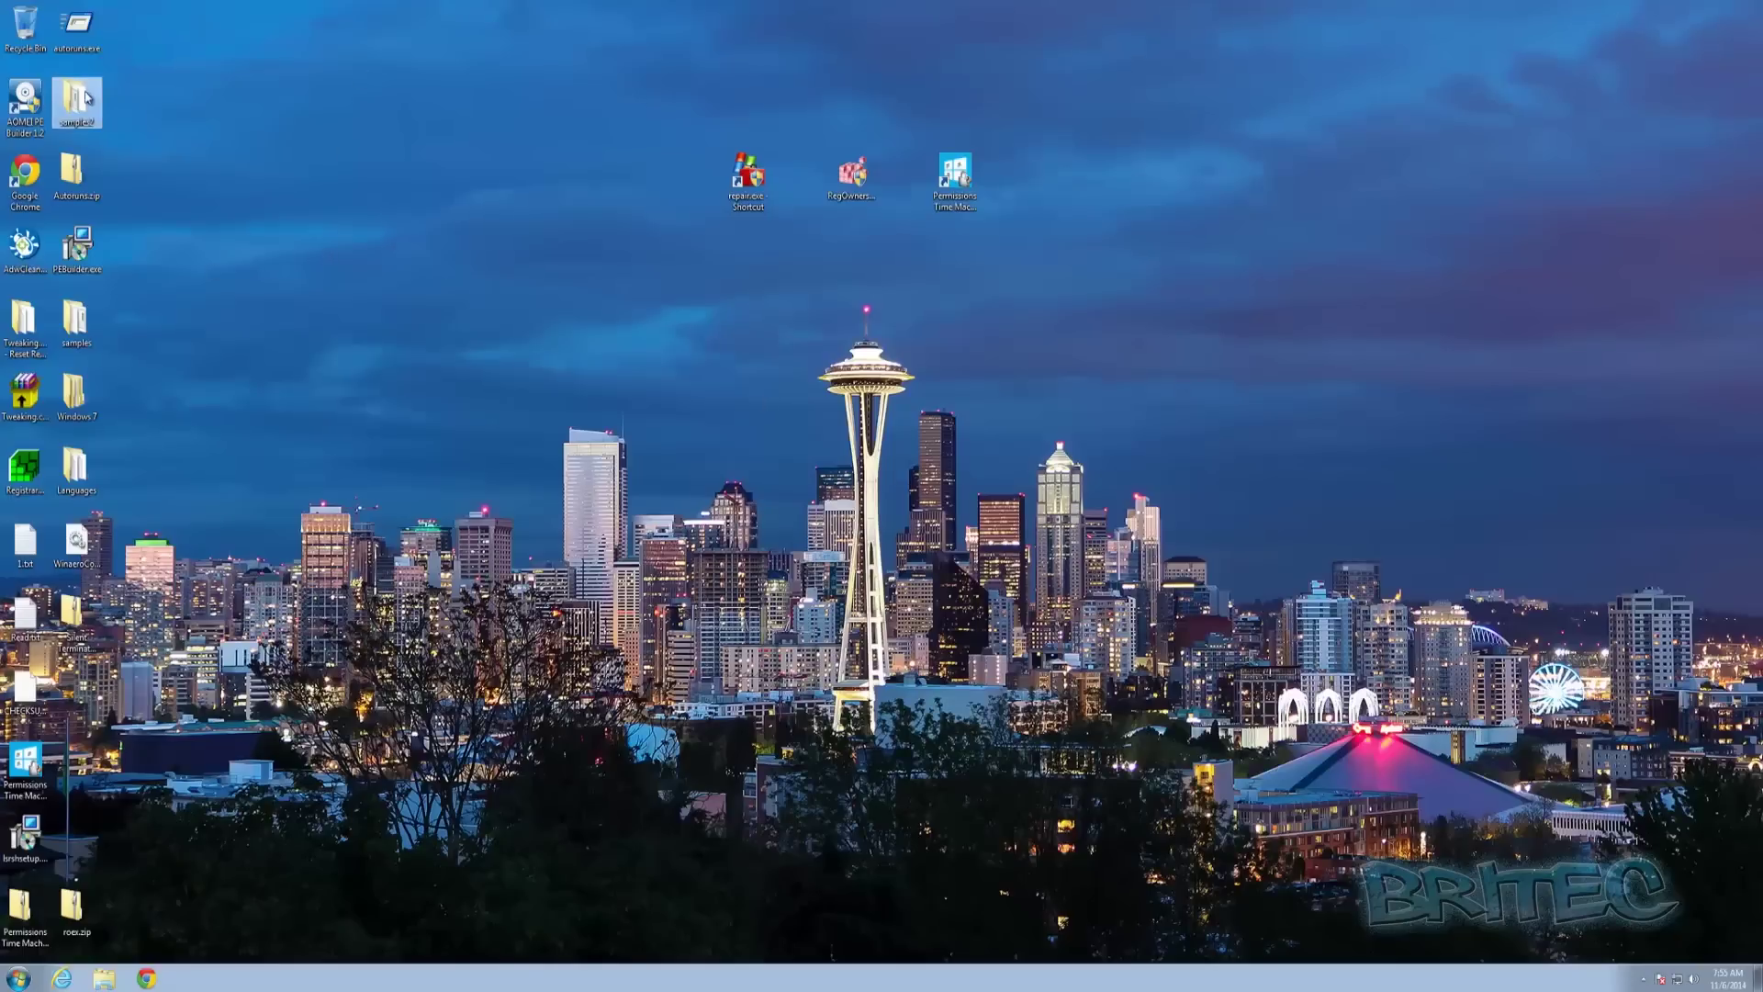
Step: Open the properties of the samples2 desktop folder and review the security permissions of its users and groups
left_click(86, 99)
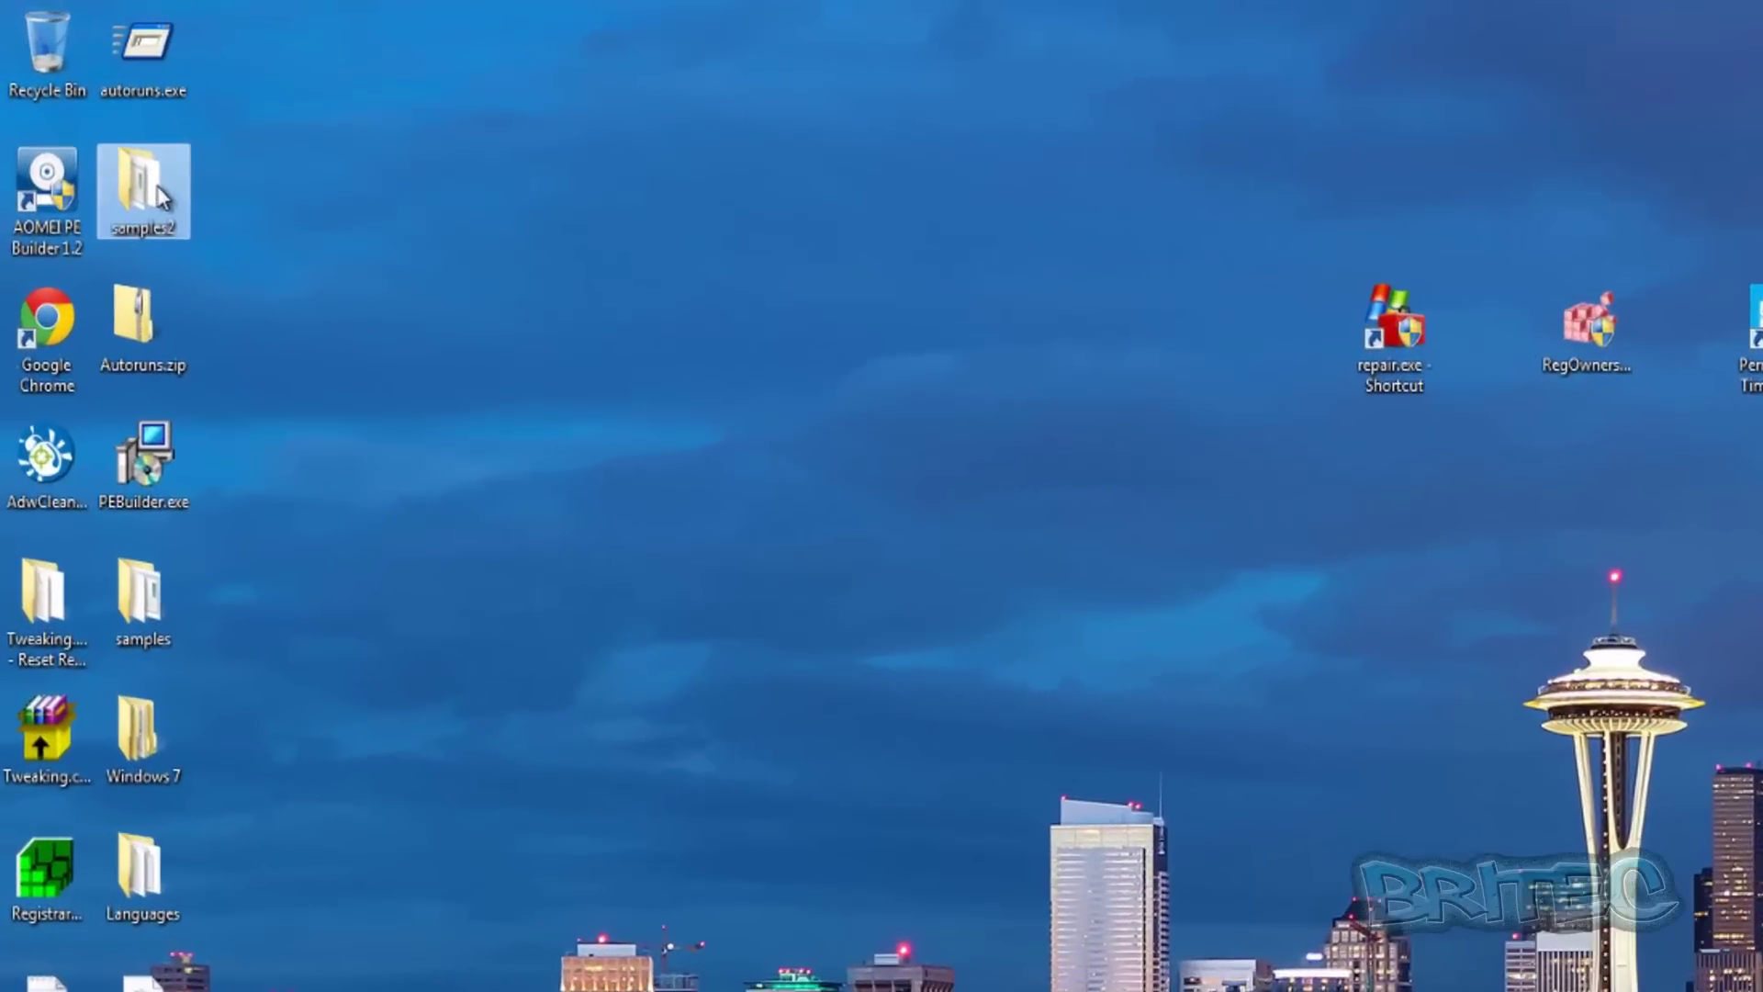
right_click(157, 188)
left_click(236, 595)
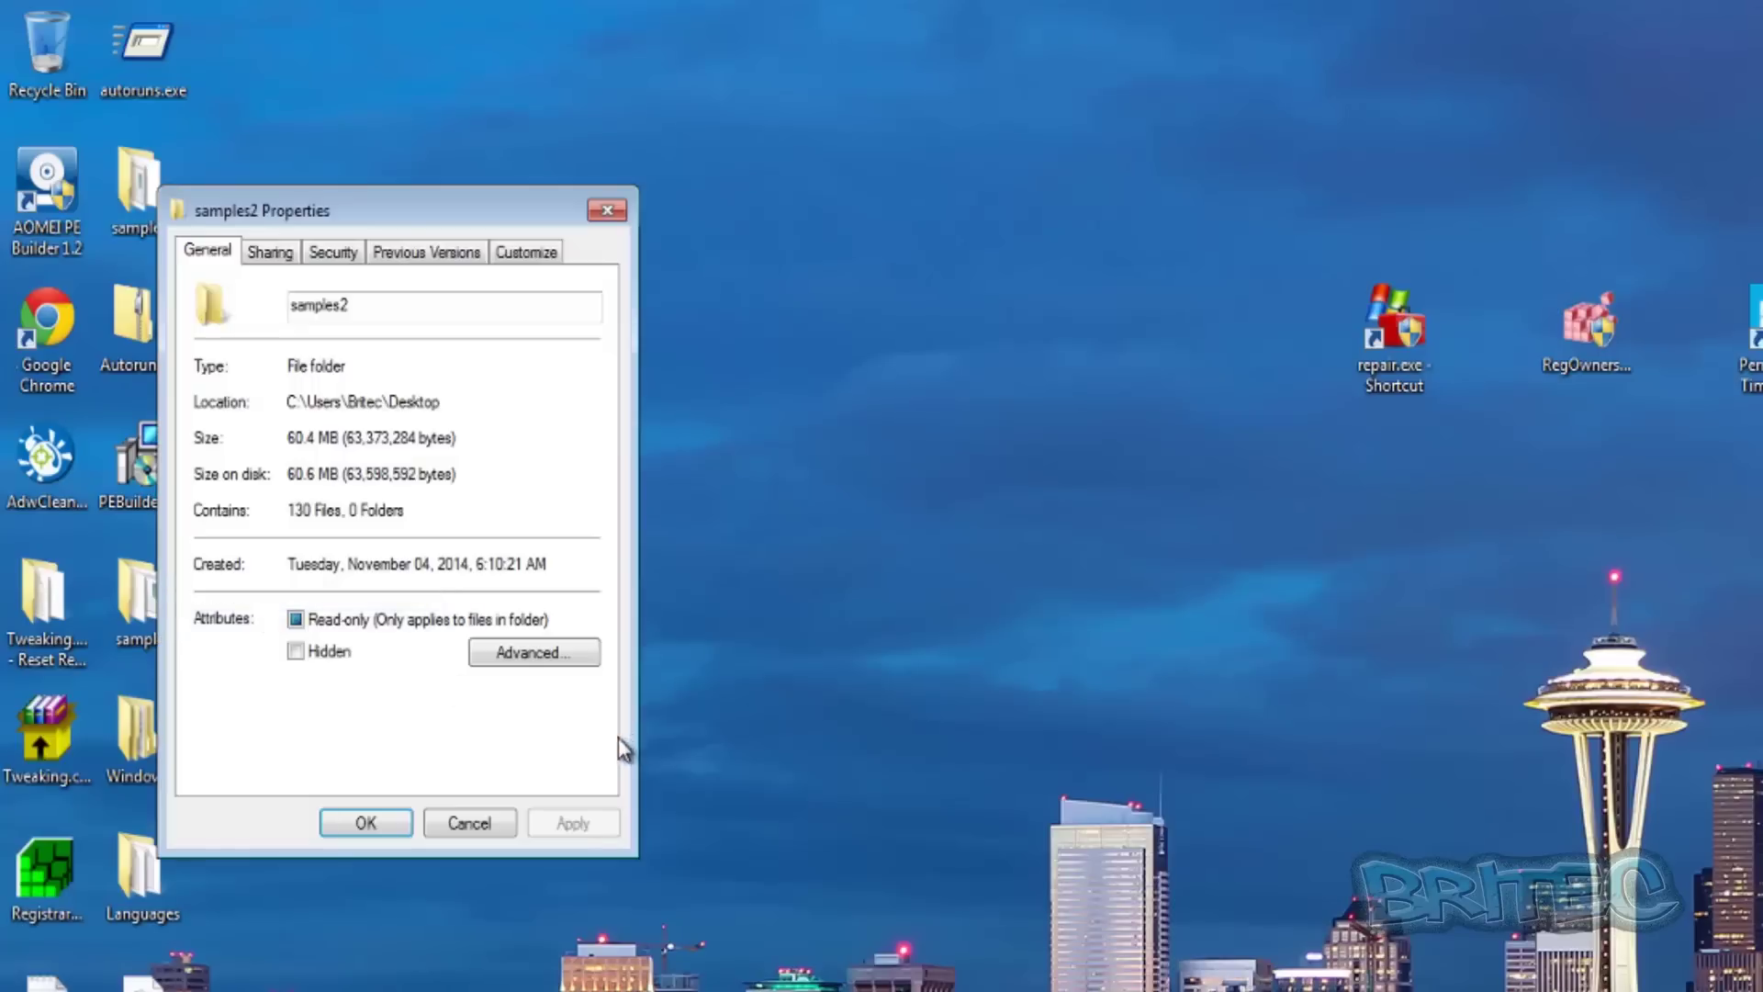
left_click(340, 261)
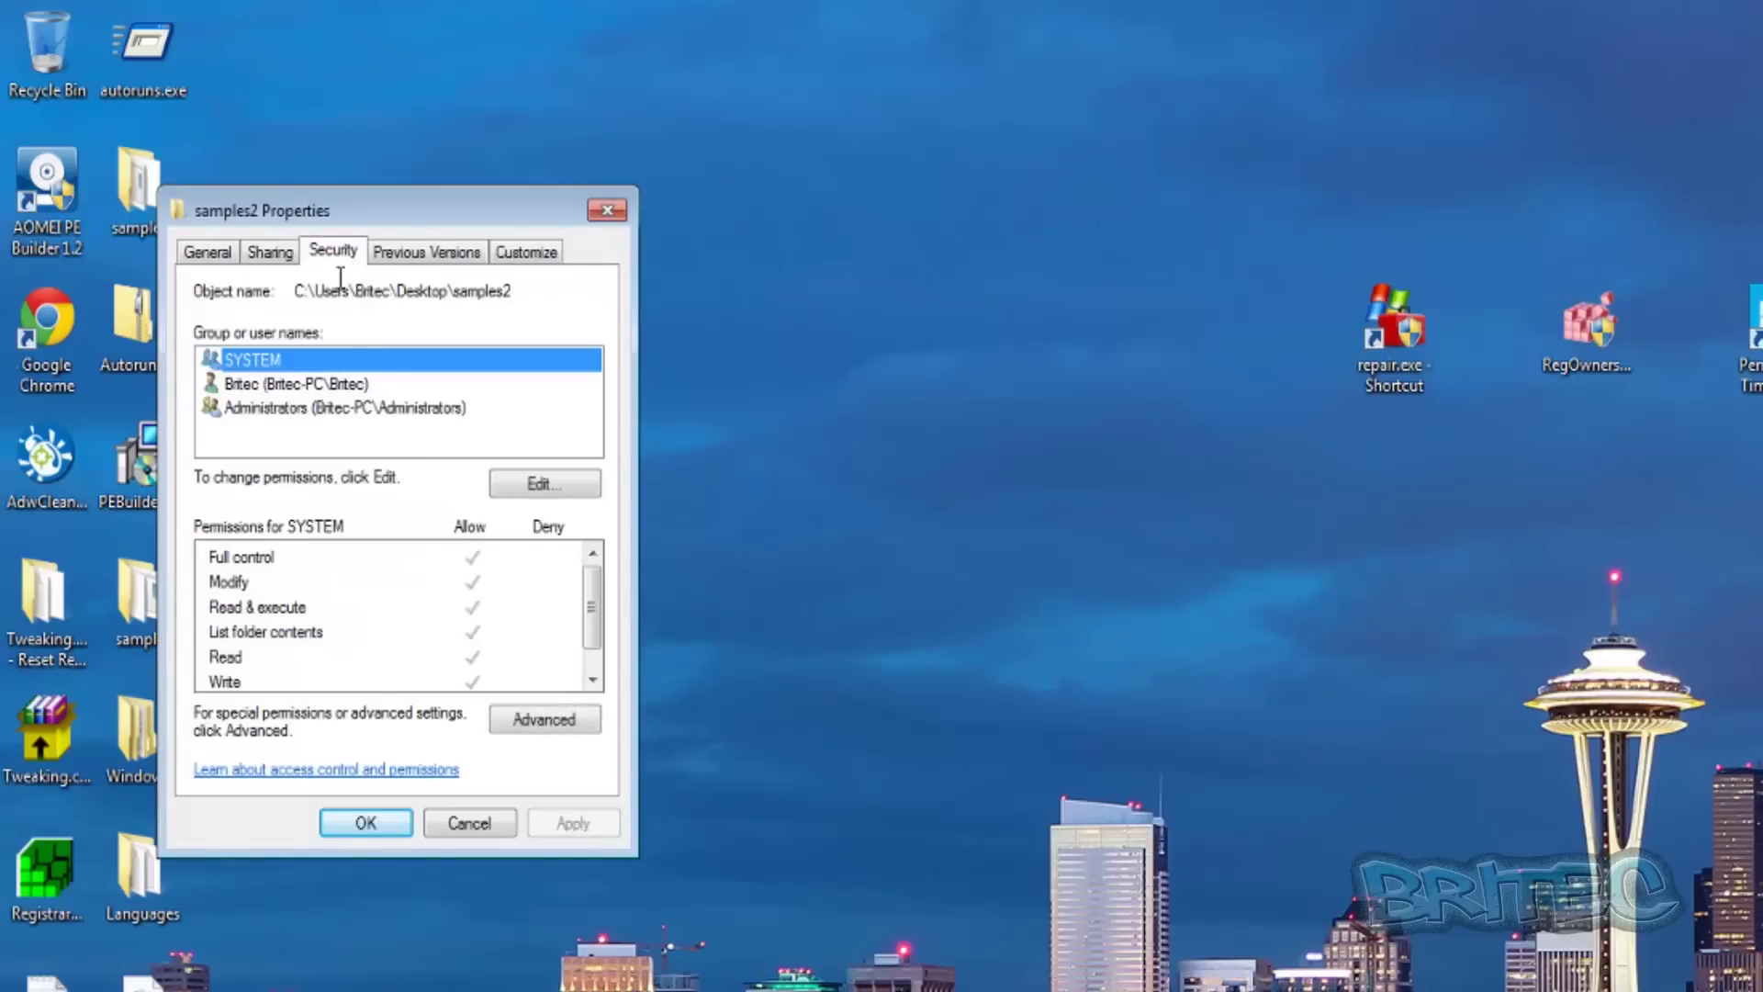
left_click(241, 385)
left_click(249, 413)
left_click(244, 386)
left_click(241, 410)
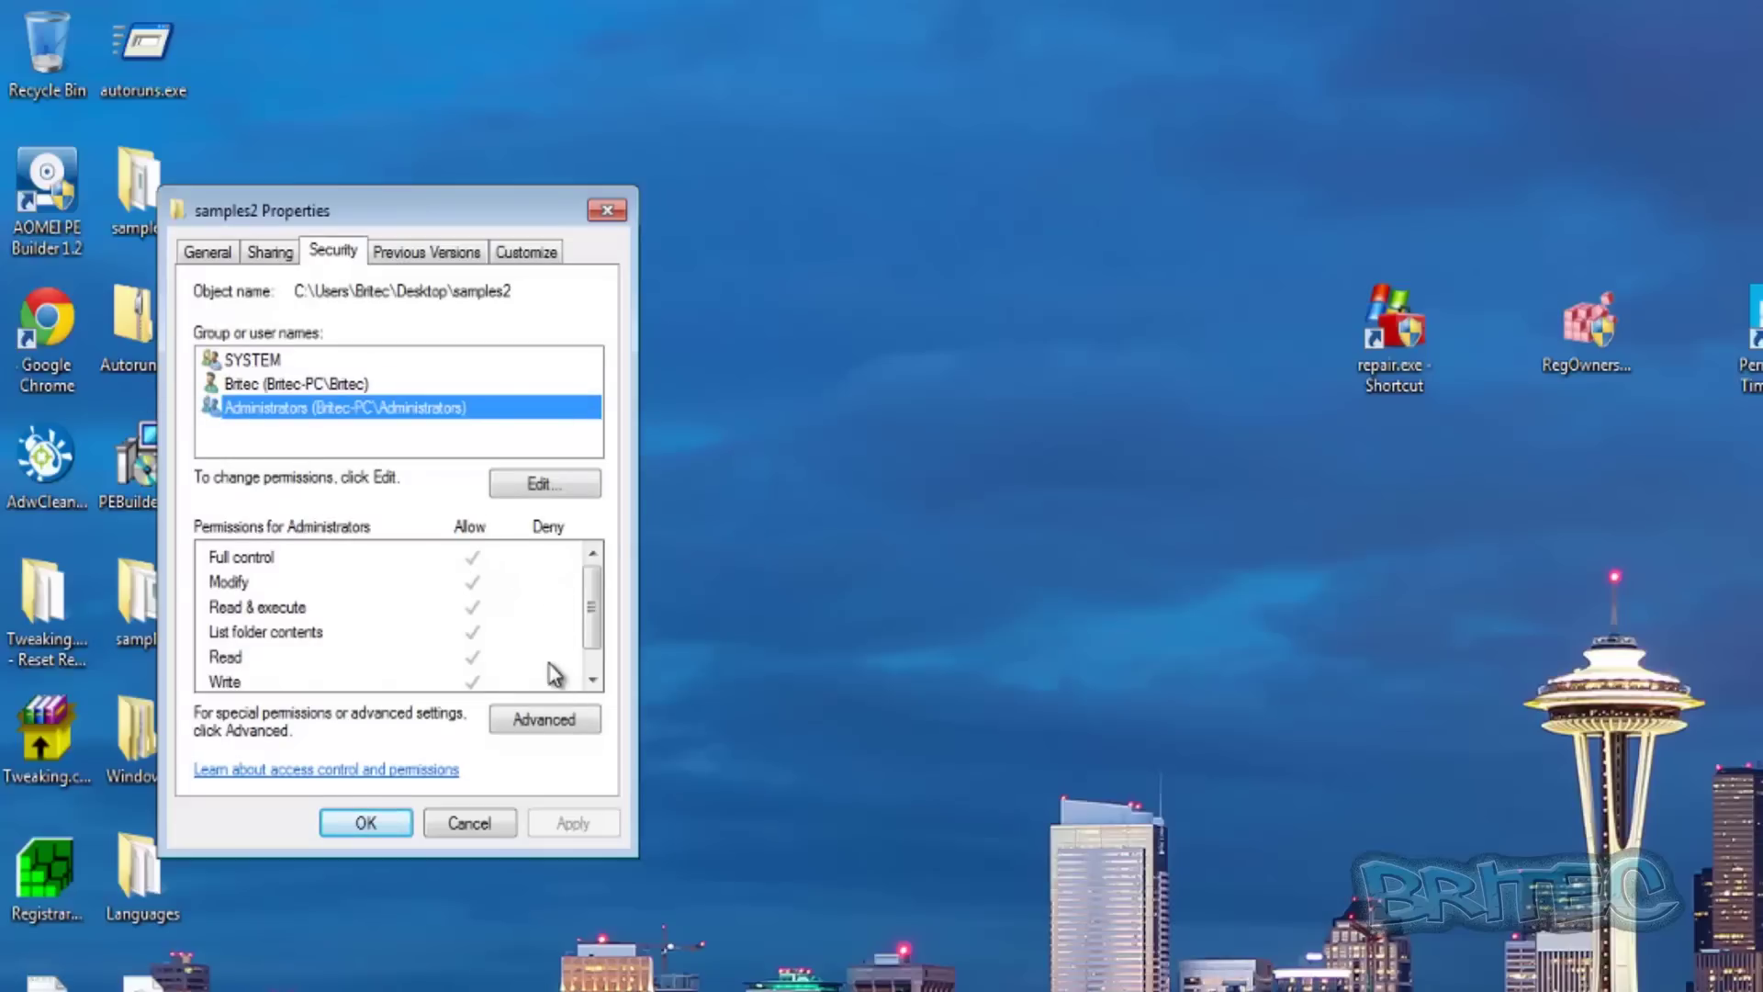
Step: Look at the editable permissions of the Administrators group on samples2 and leave them without changes
left_click(533, 485)
left_click_drag(410, 320, 365, 214)
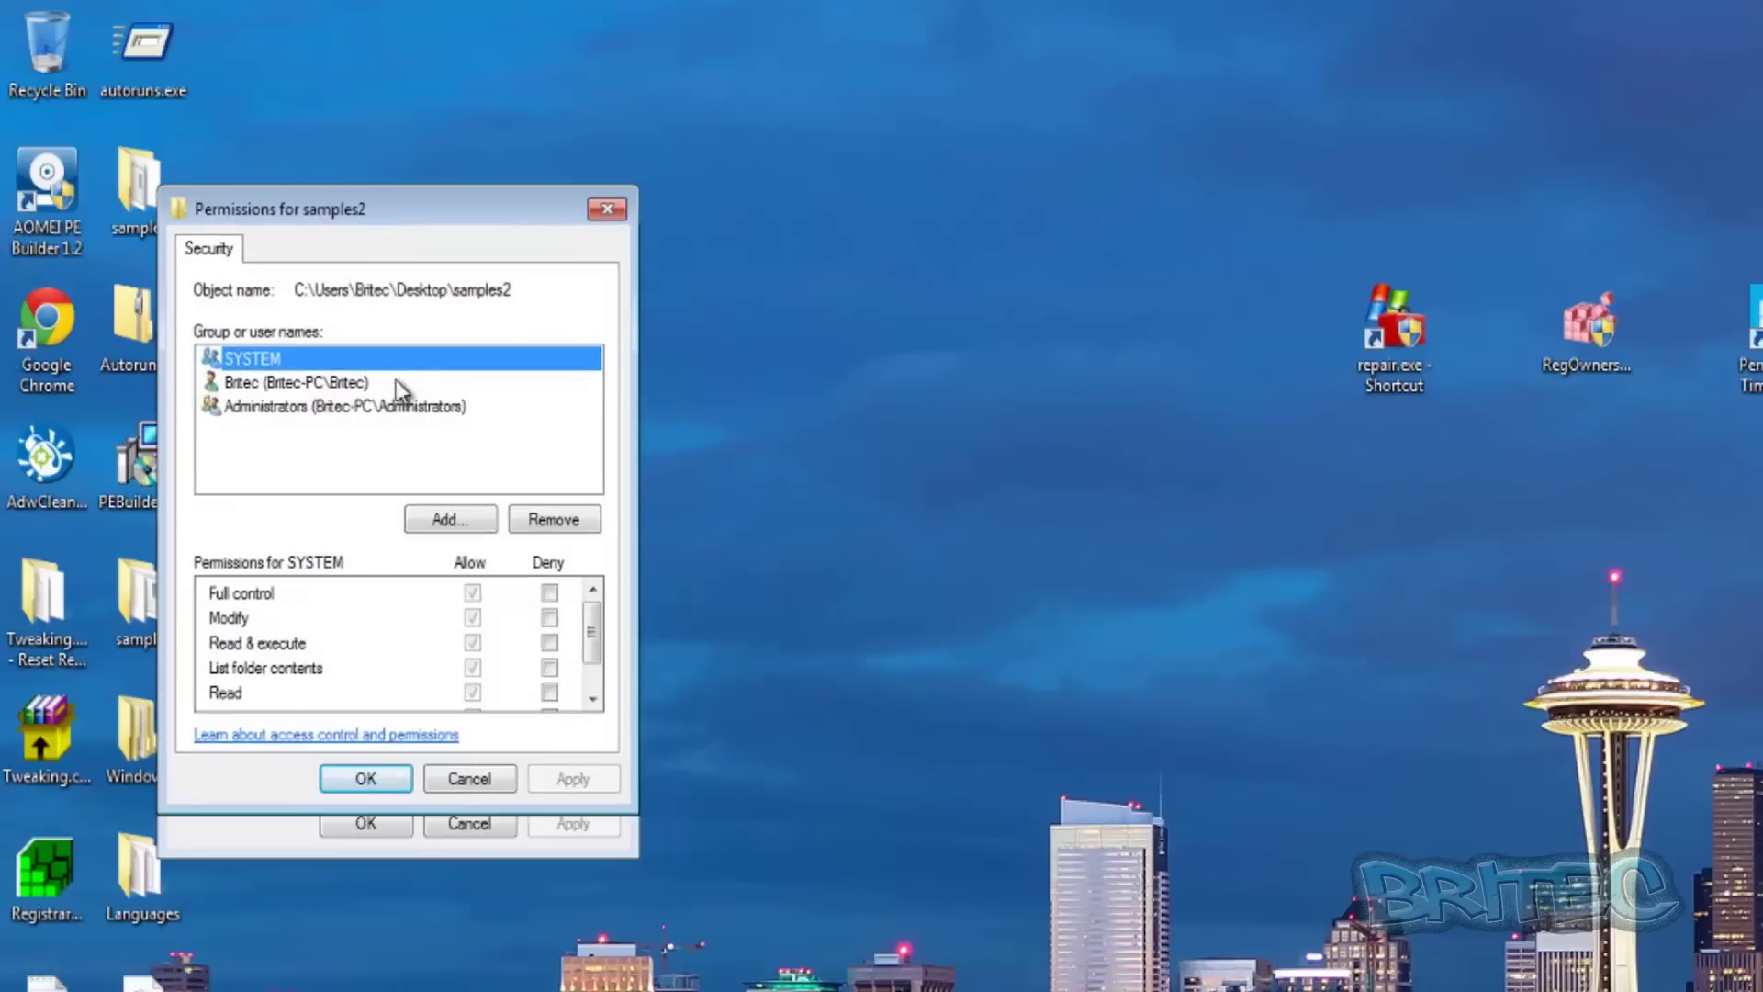
left_click(241, 406)
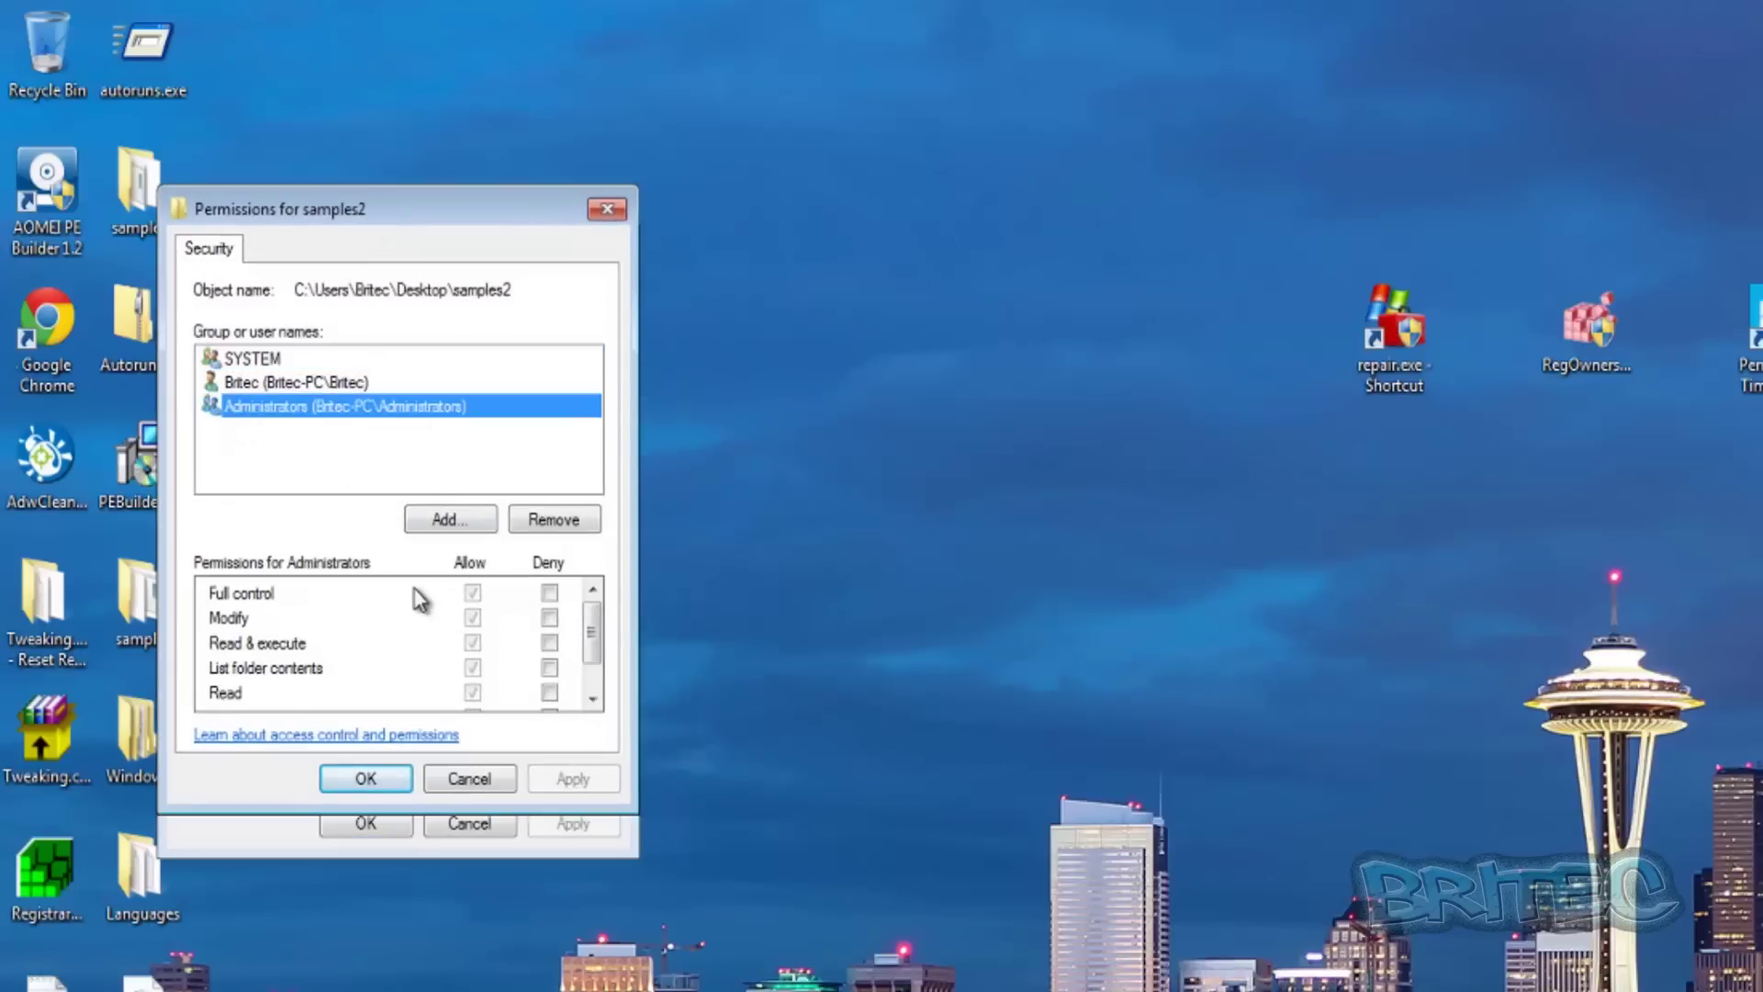
left_click(504, 781)
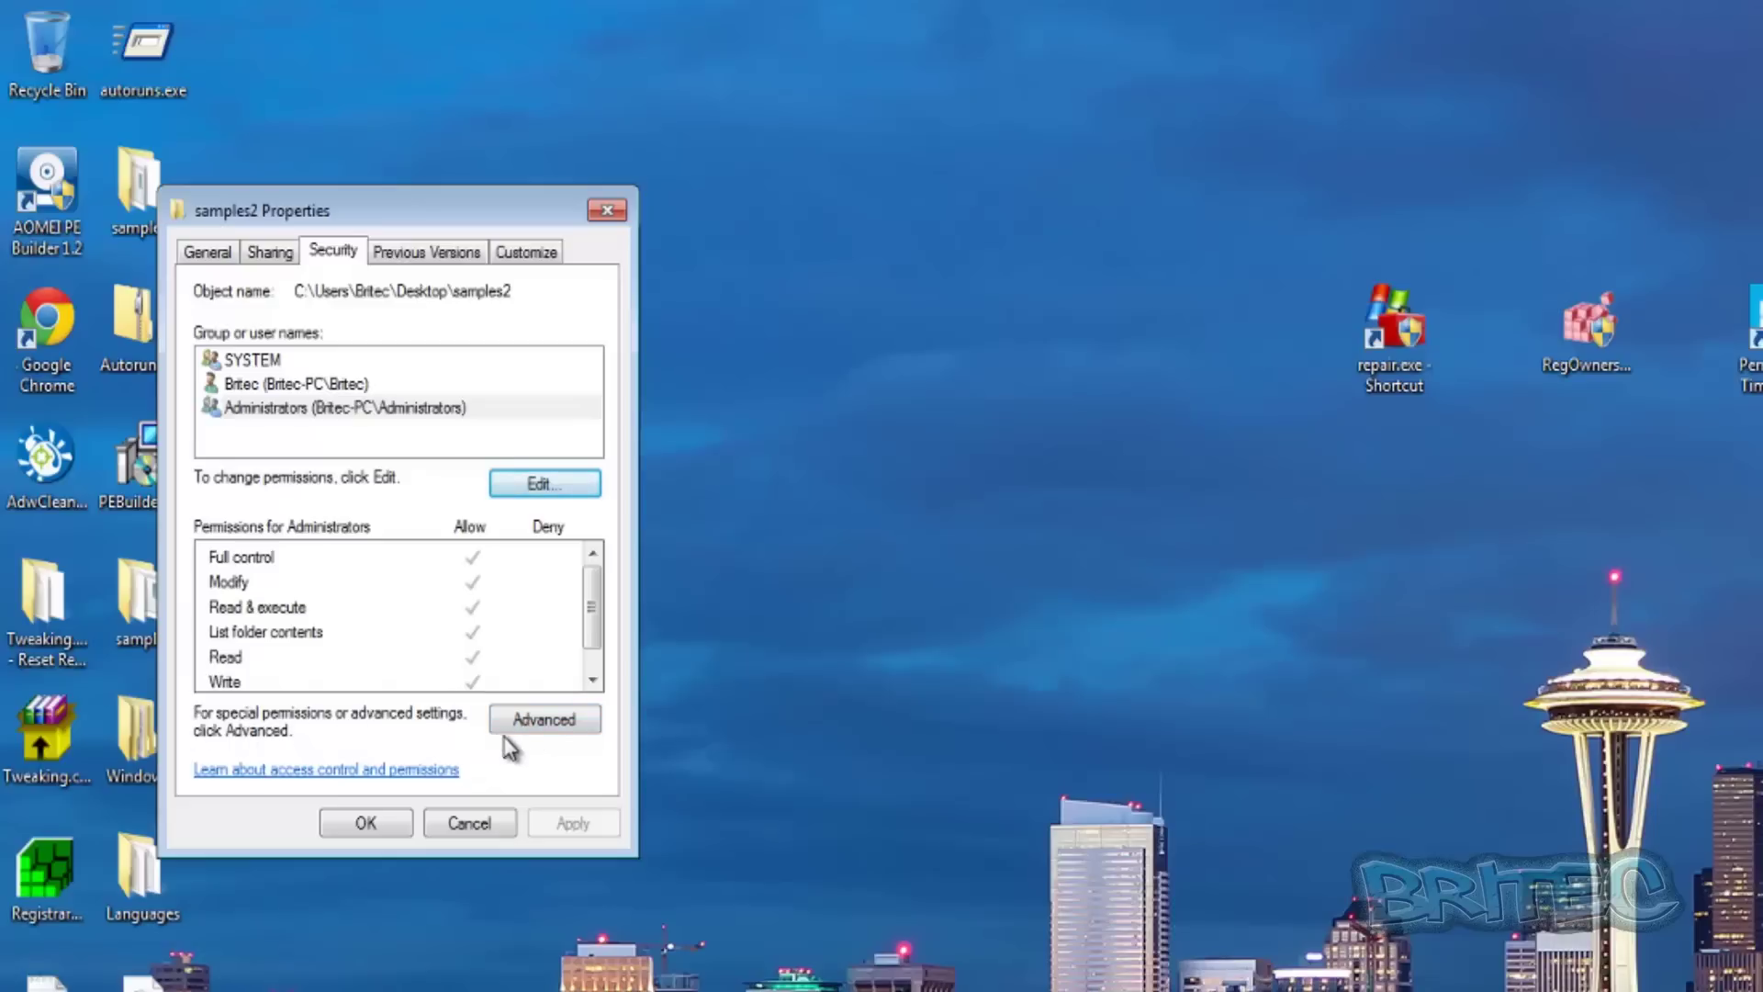
Step: Examine the auditing and owner-change options in the advanced security settings of samples2, and close its properties without changes
left_click(556, 730)
left_click_drag(588, 318, 513, 234)
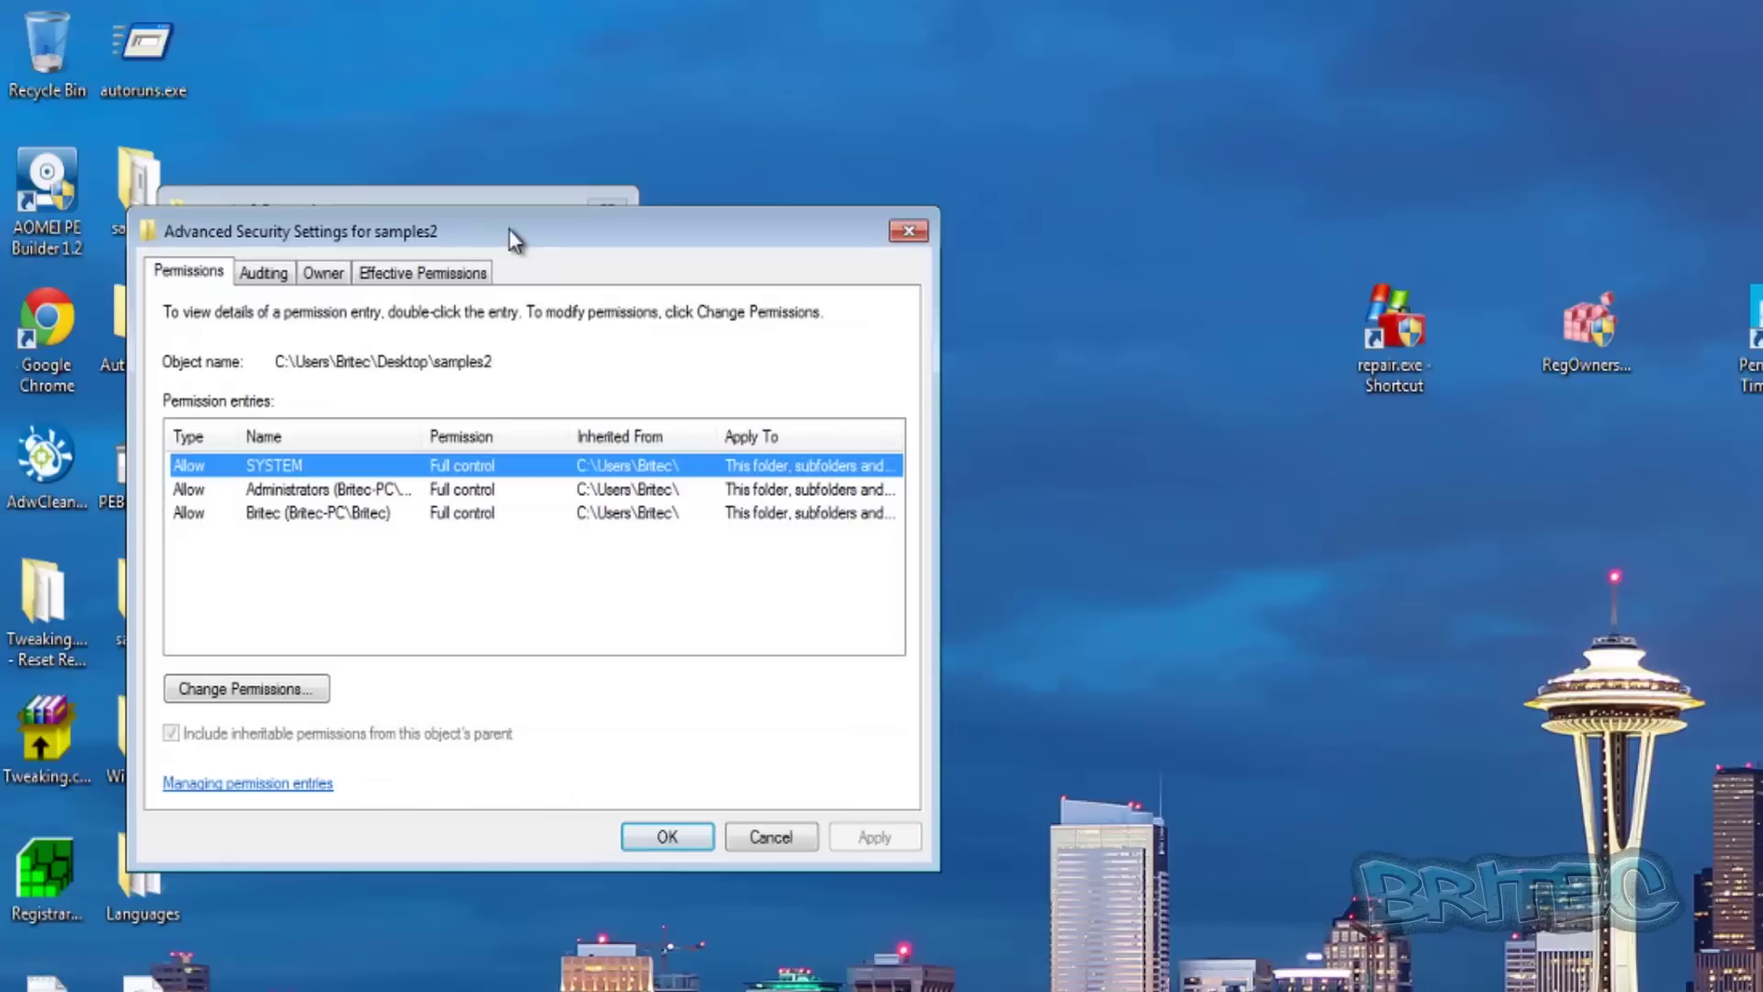
left_click(271, 280)
left_click(324, 273)
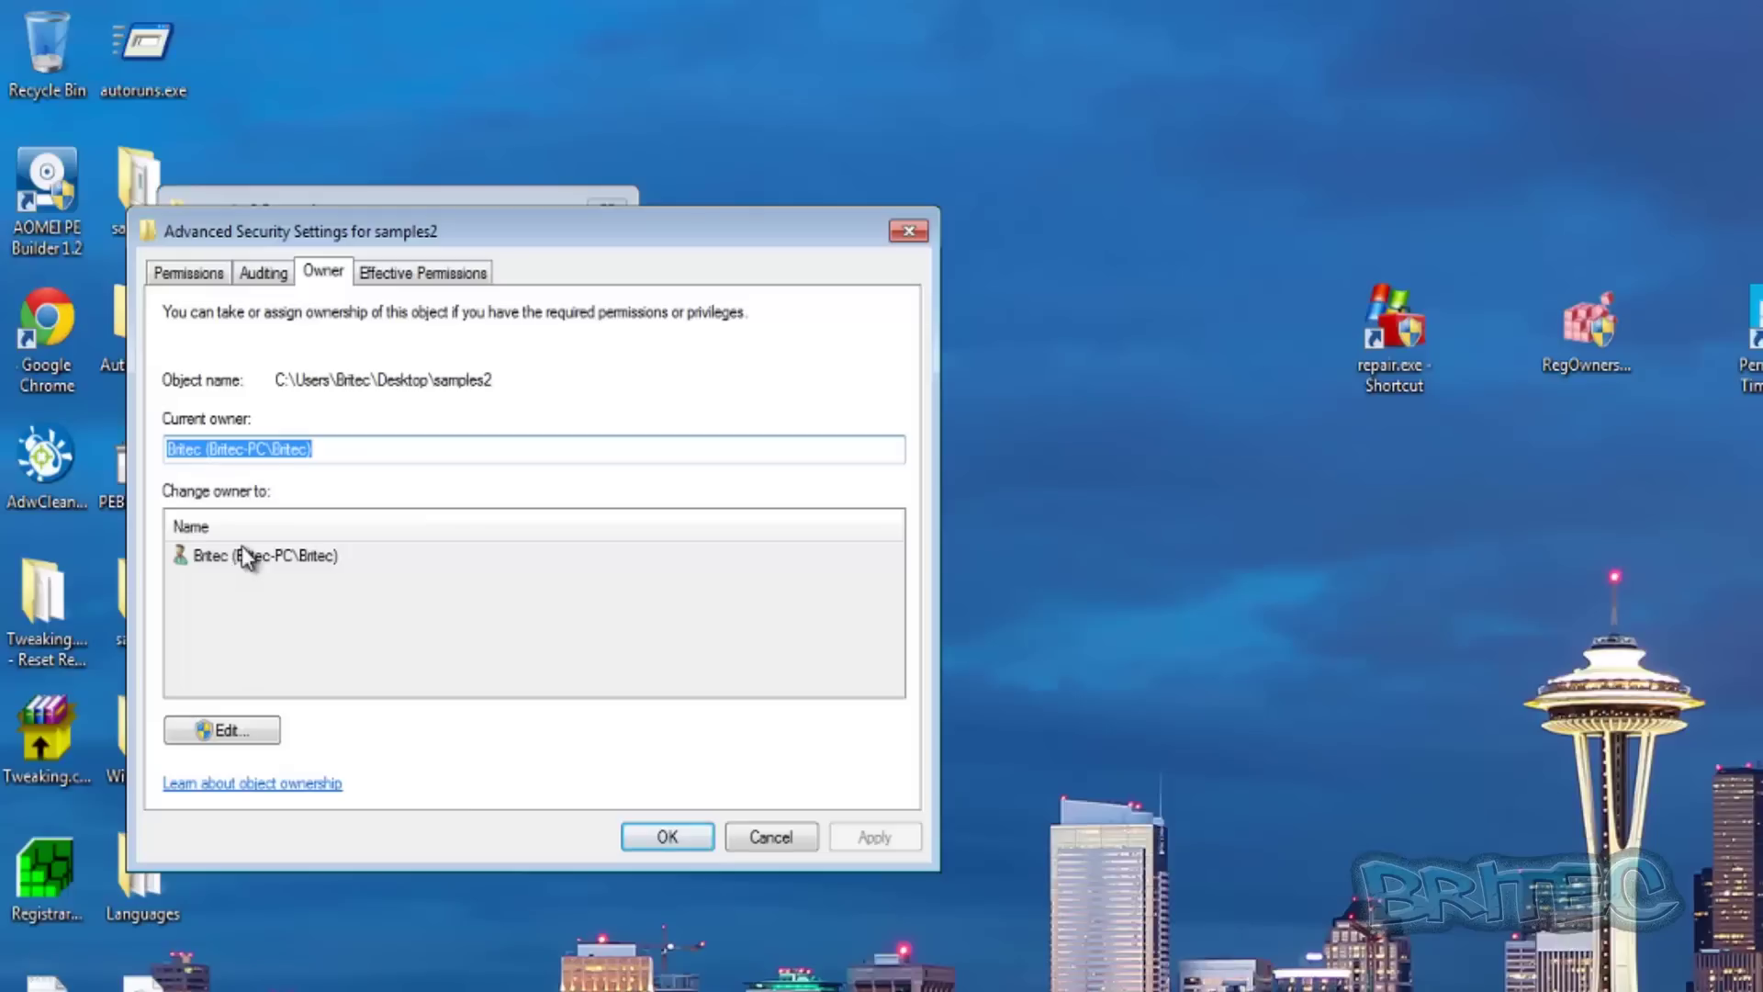
left_click(224, 730)
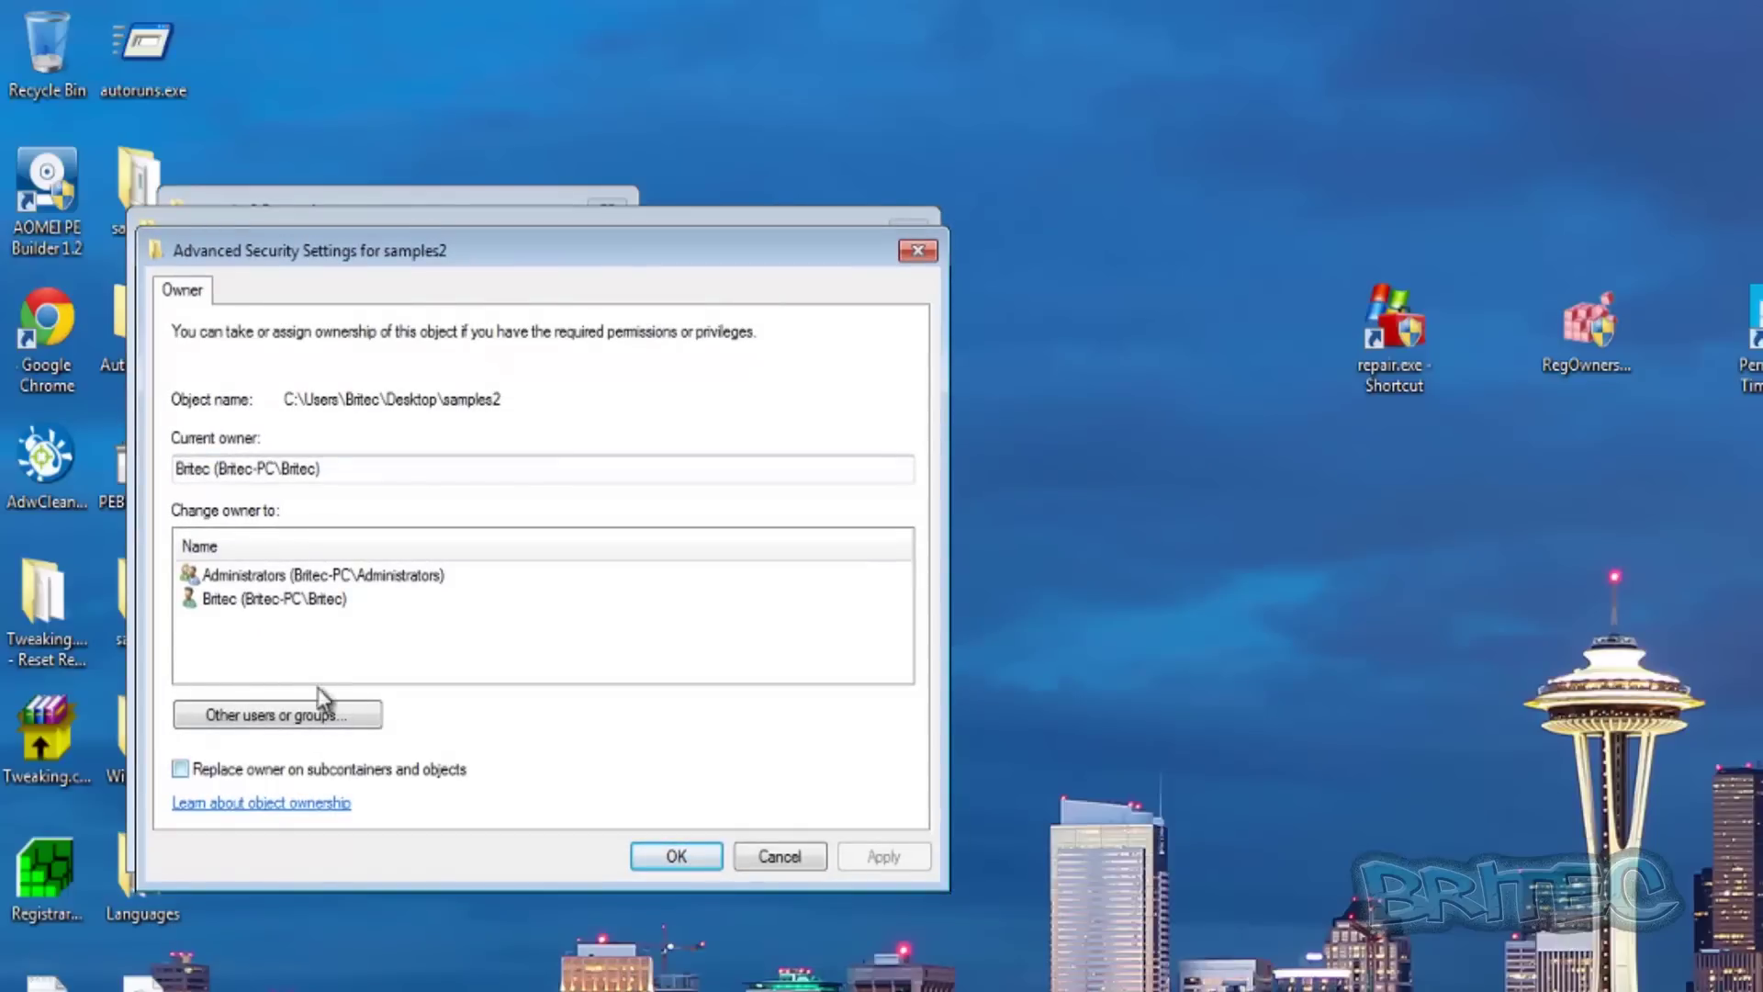
left_click(913, 246)
left_click(909, 233)
left_click(604, 207)
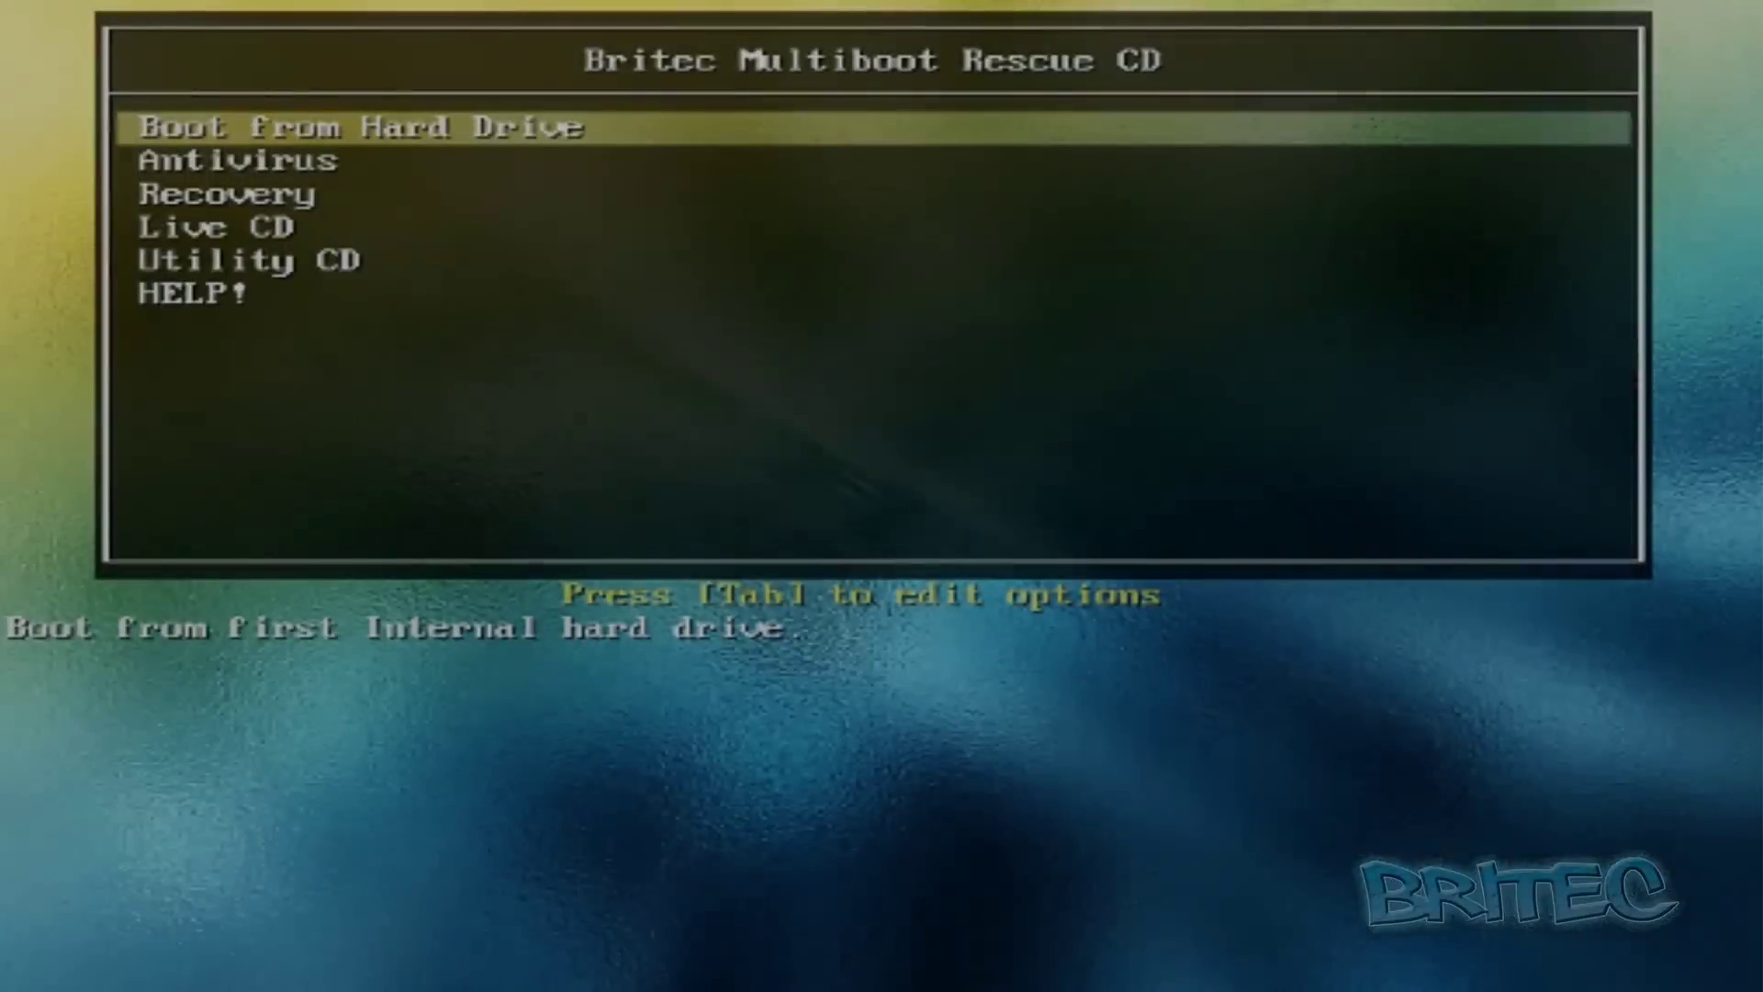
Step: Boot the WIN7PE environment from the Live CD section of the multiboot rescue disc
key("Down")
key("Down")
key("Down")
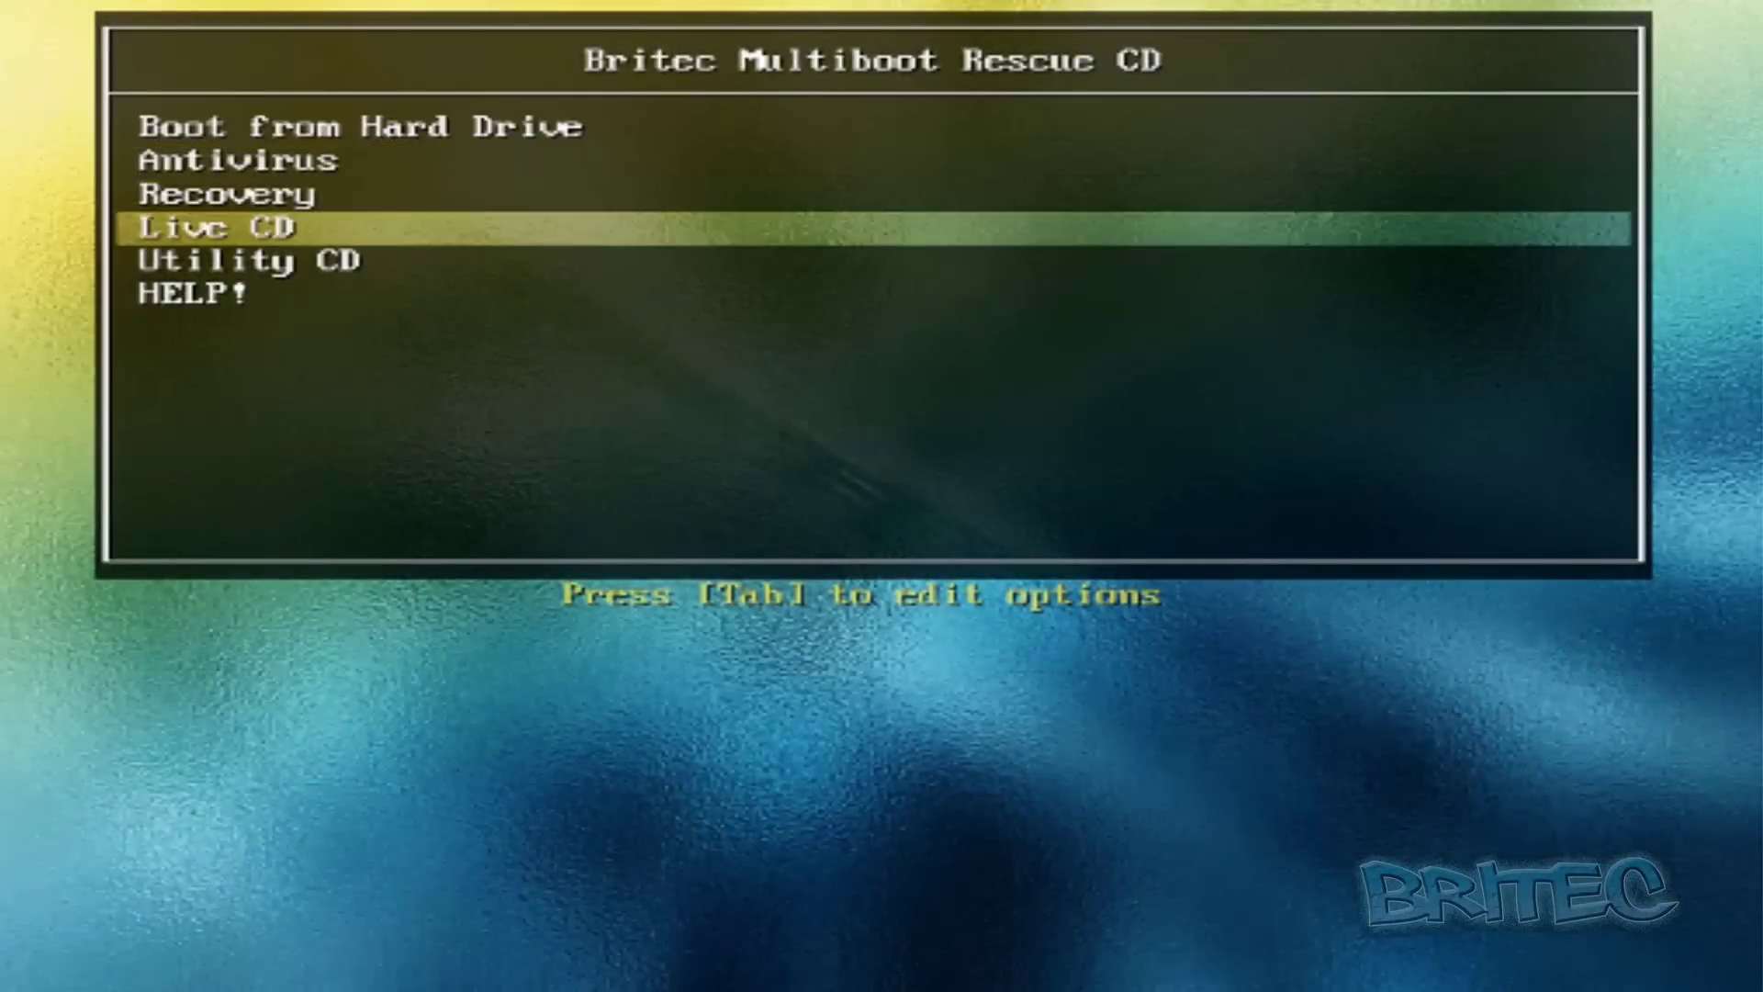
key("Return")
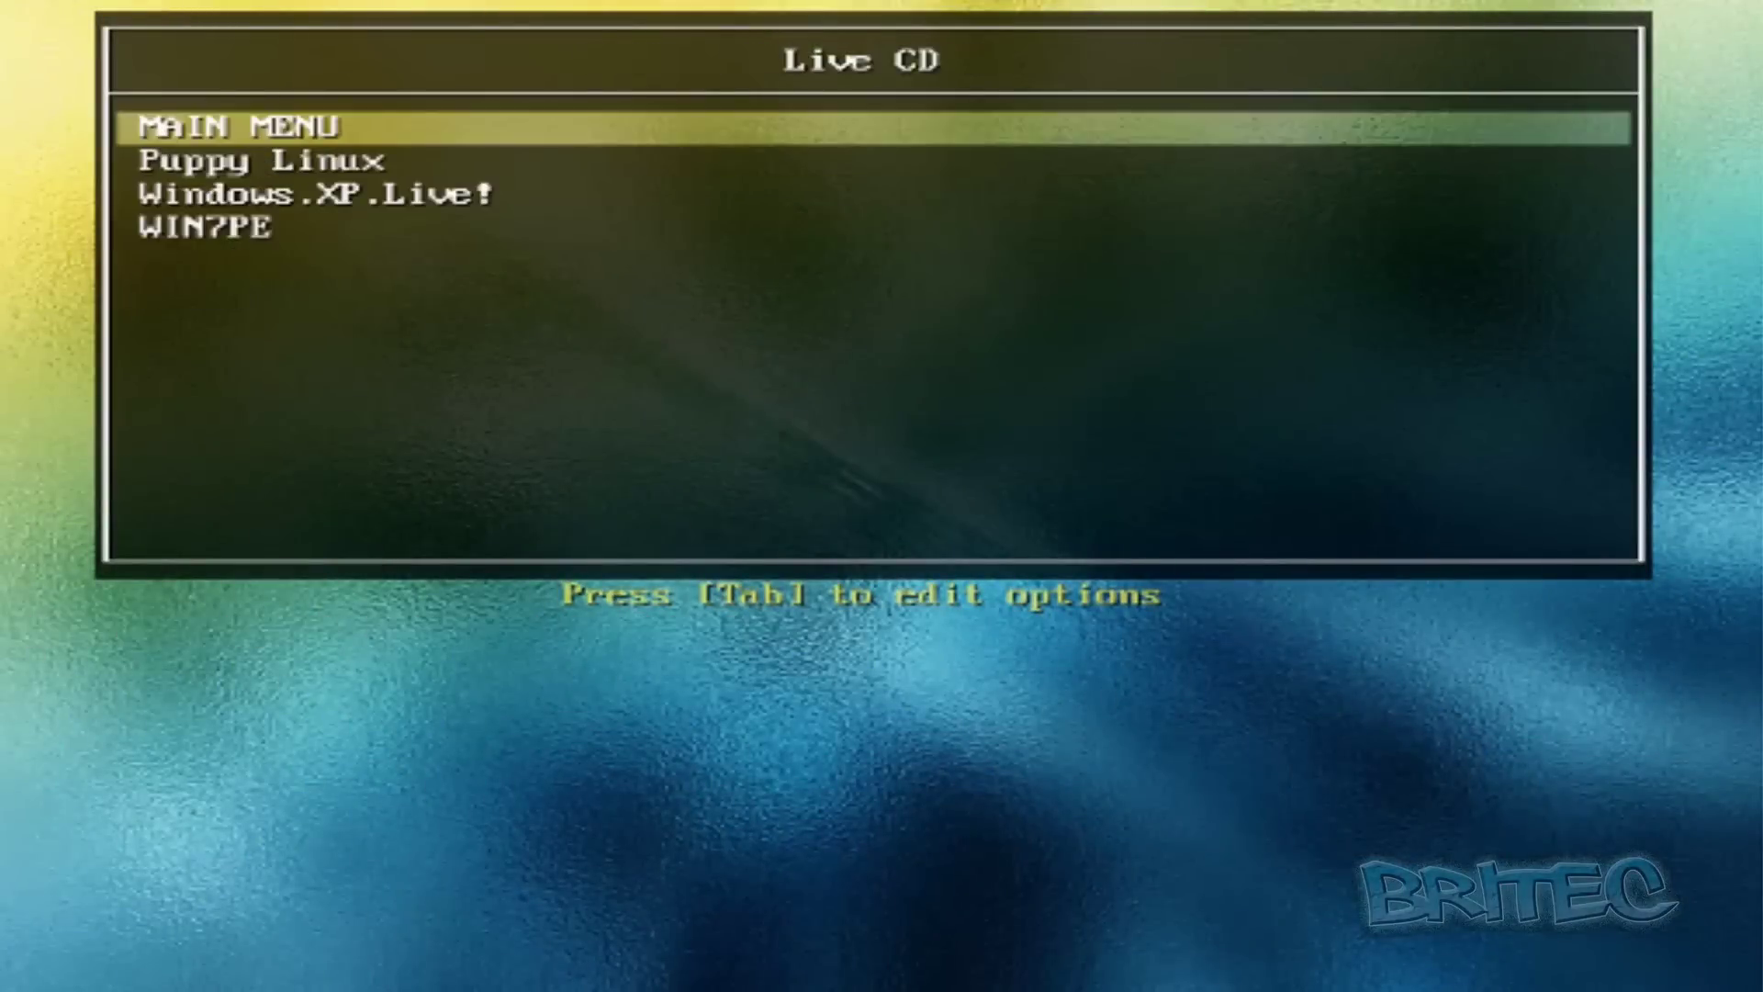
key("Down")
key("Down")
key("Down")
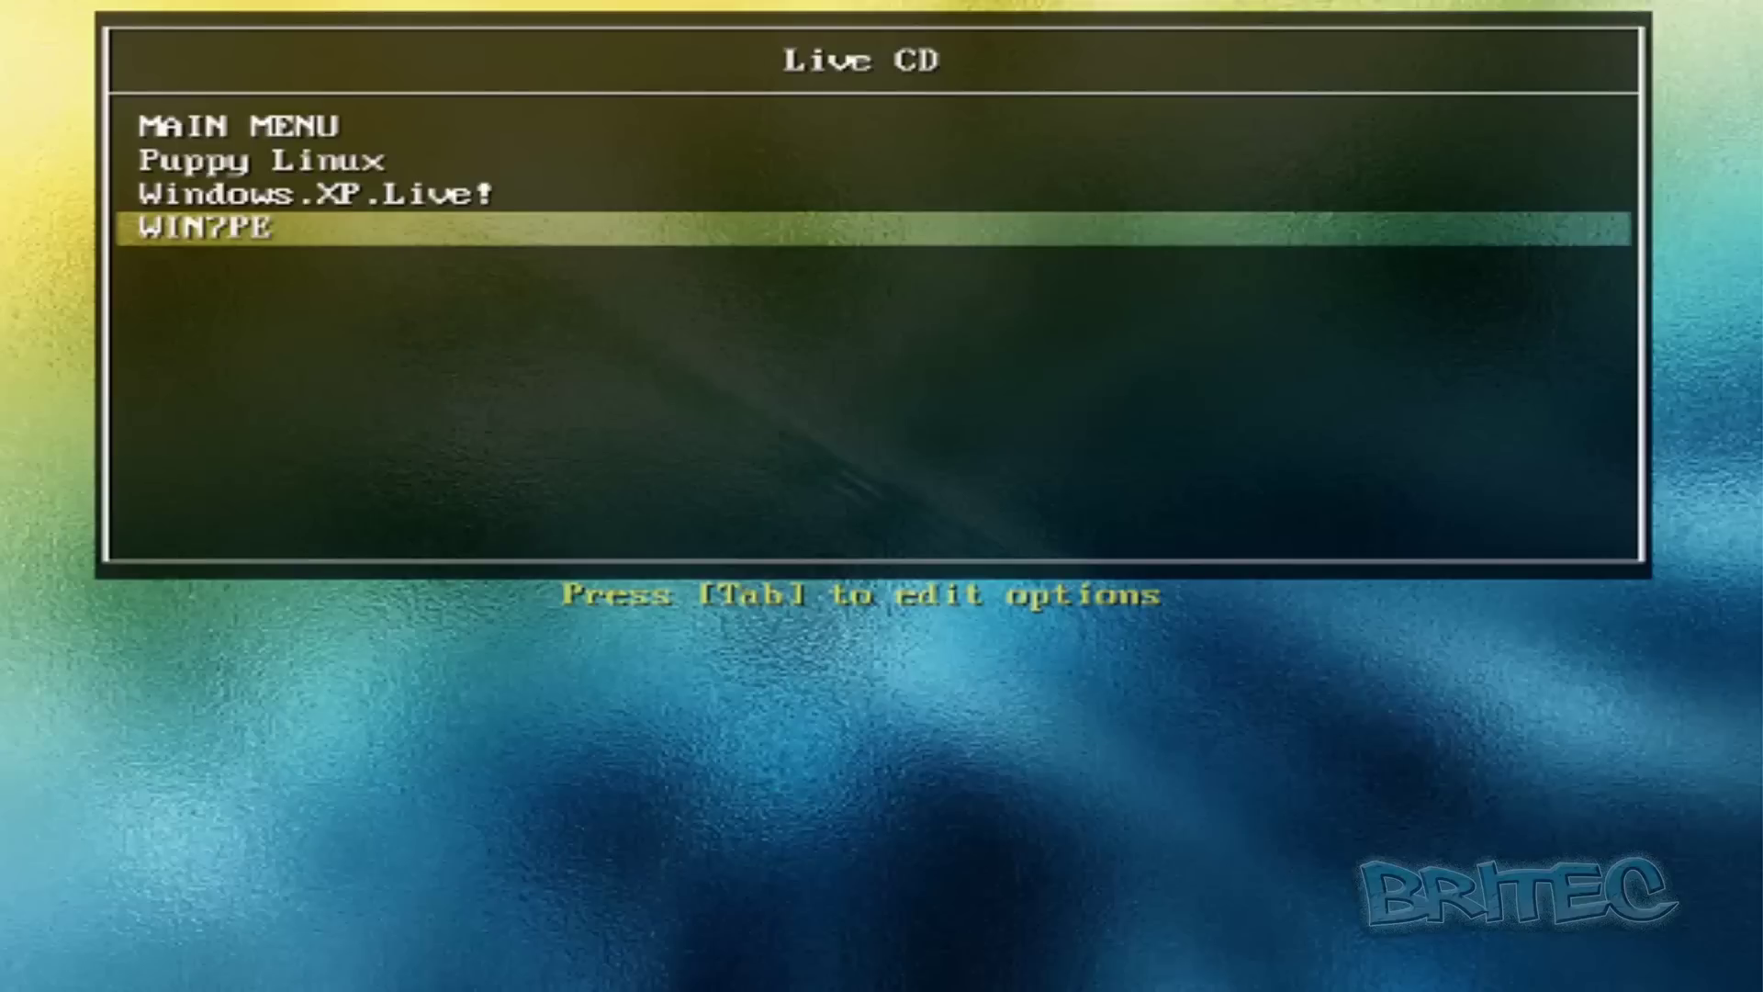
key("Return")
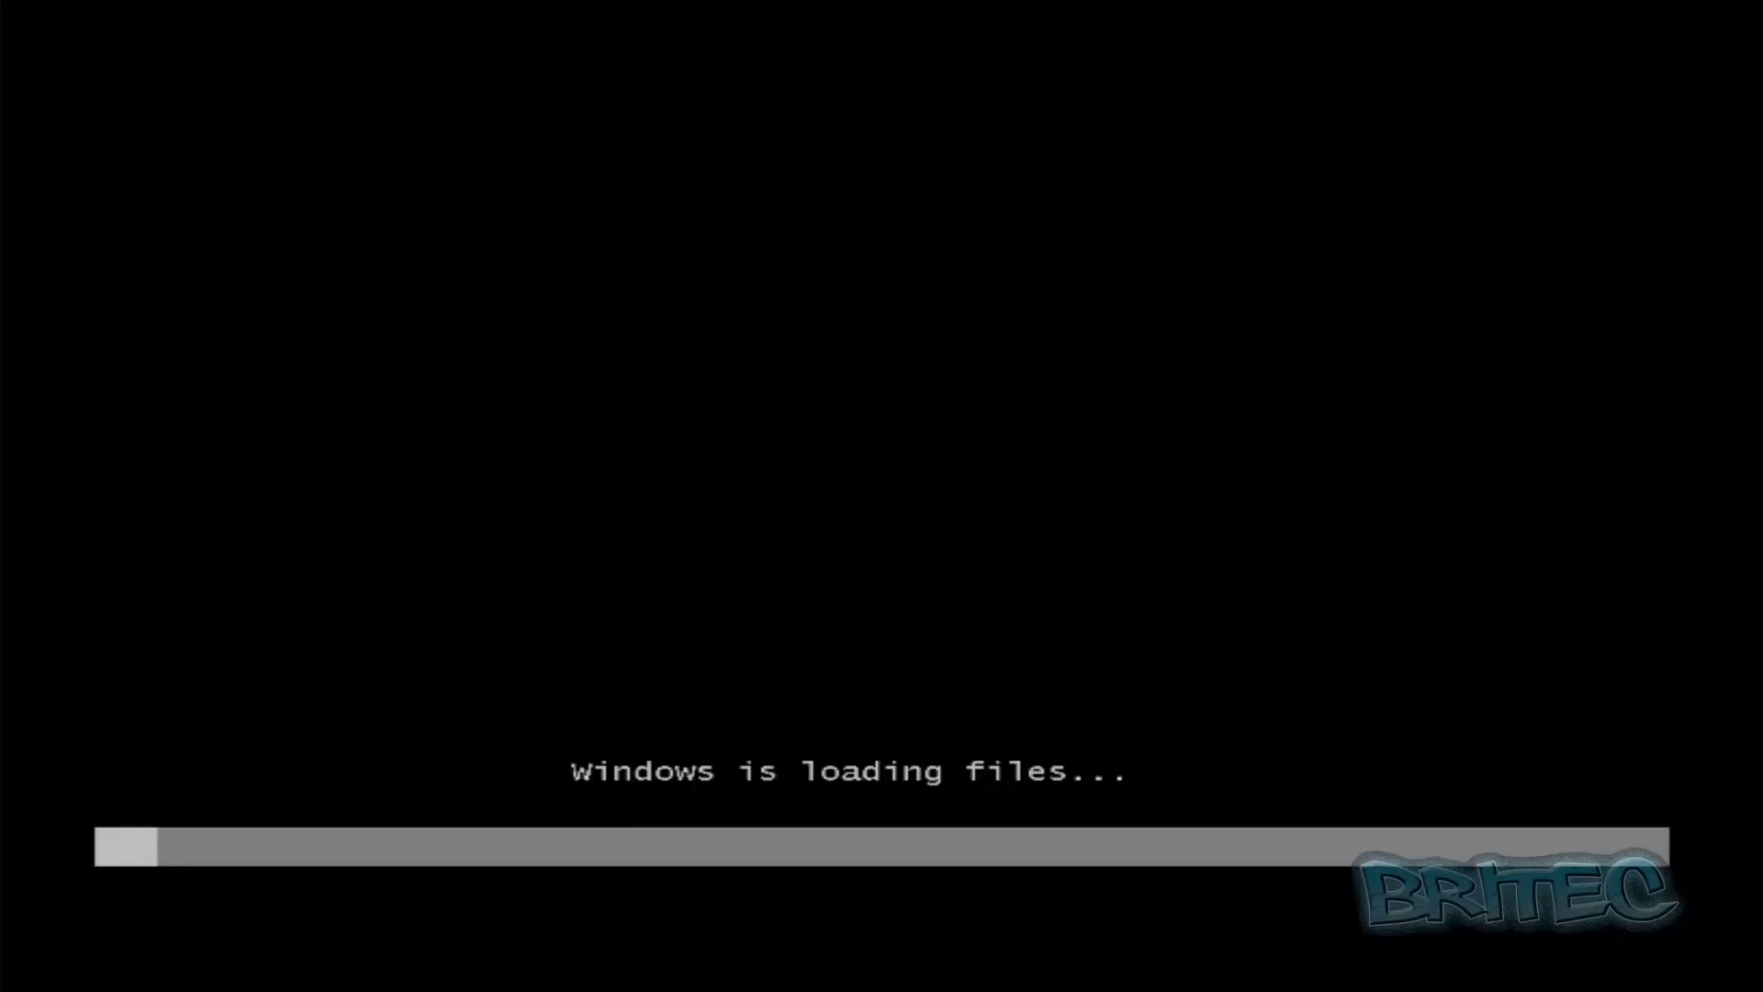
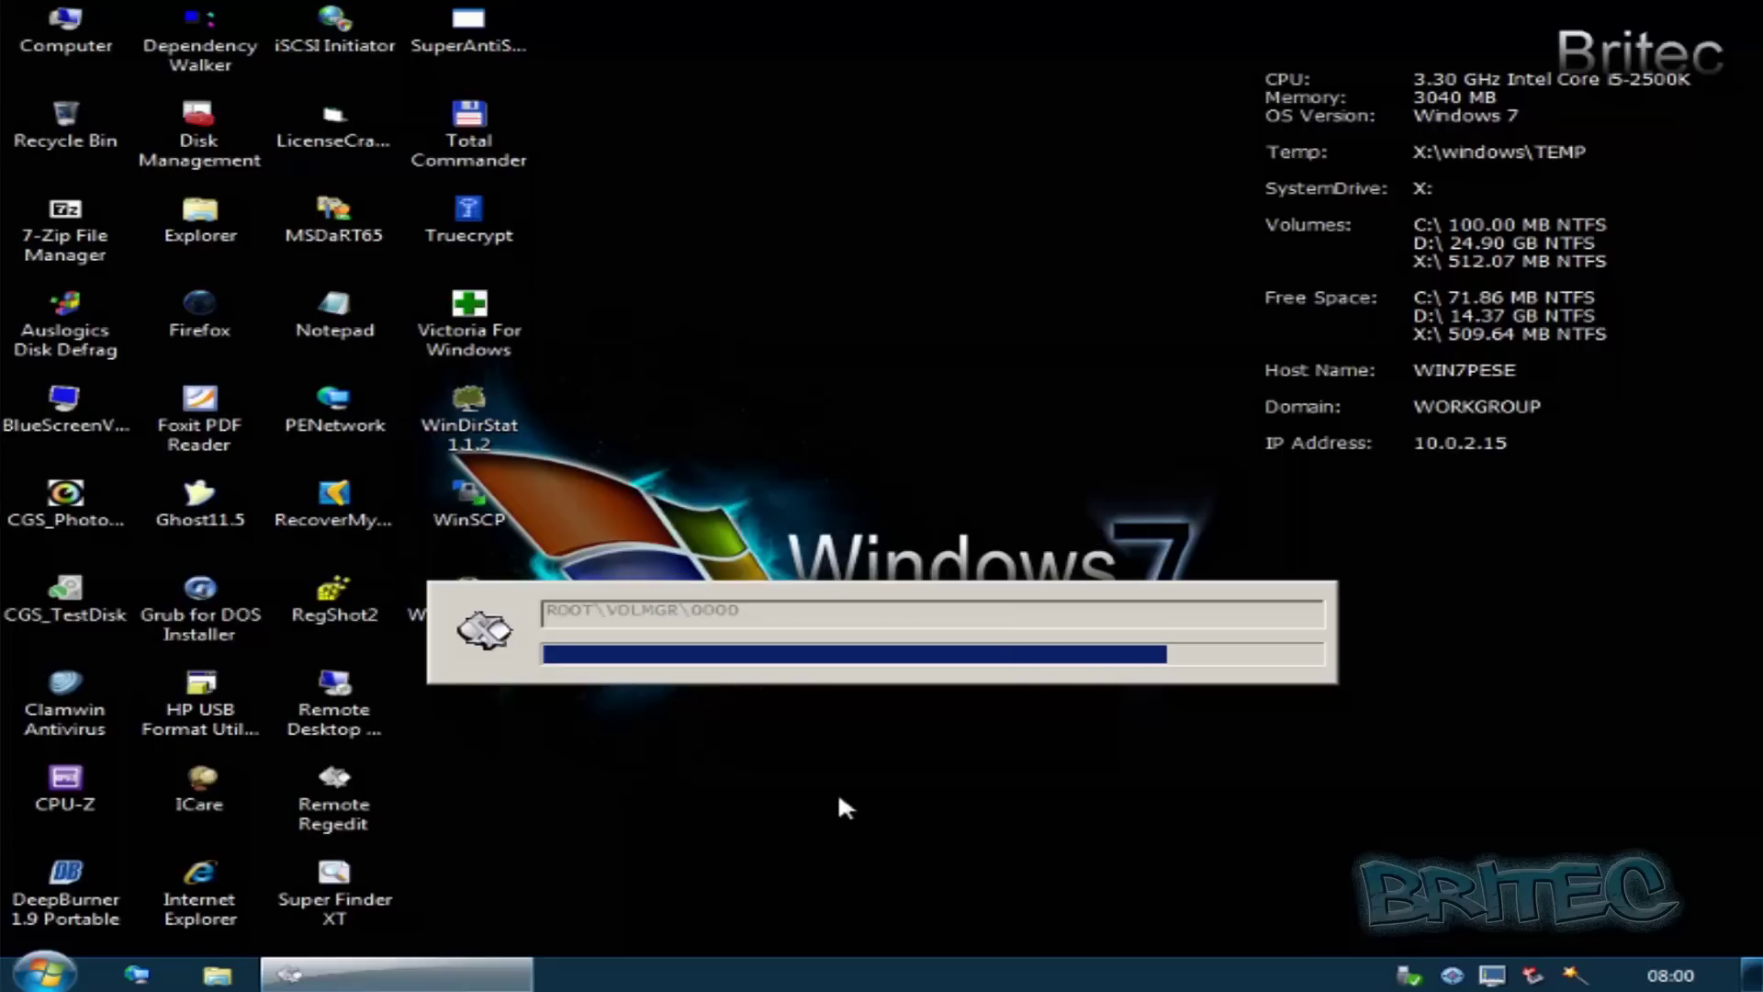
Step: Open Remote Regedit and view the permissions of the HKEY_LOCAL_MACHINE\SYSTEM\Setup key, leaving them without changes
double_click(328, 796)
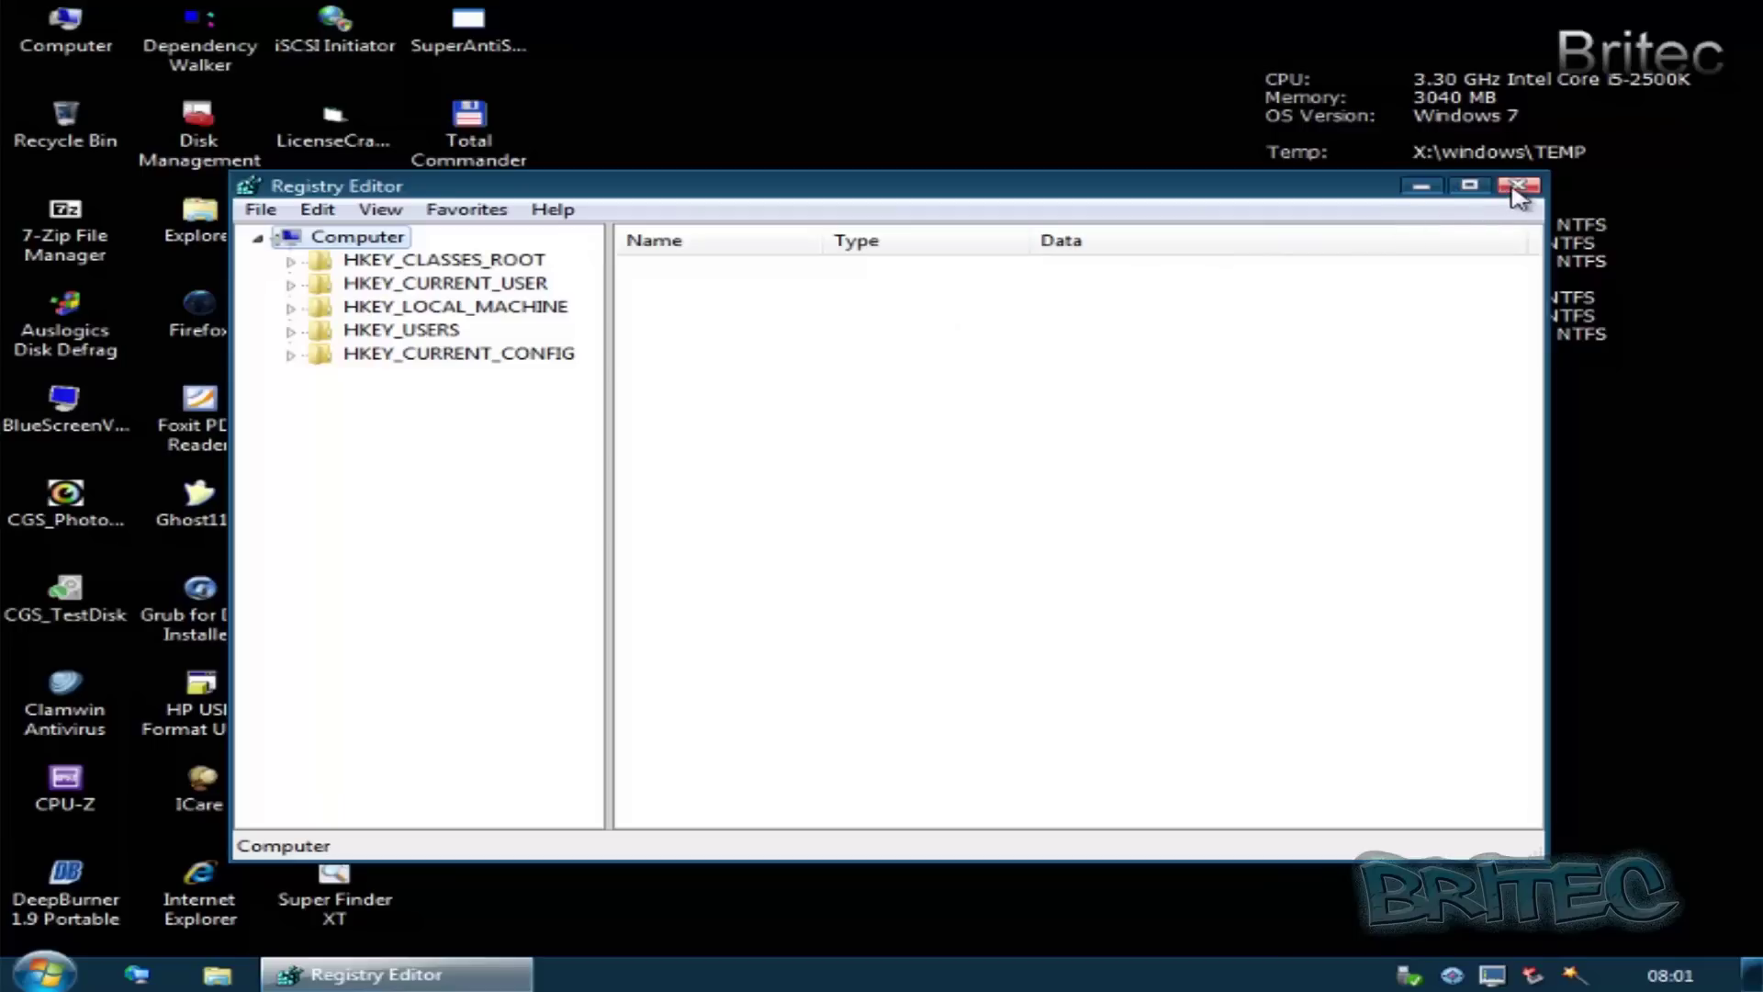
left_click(286, 309)
left_click(389, 424)
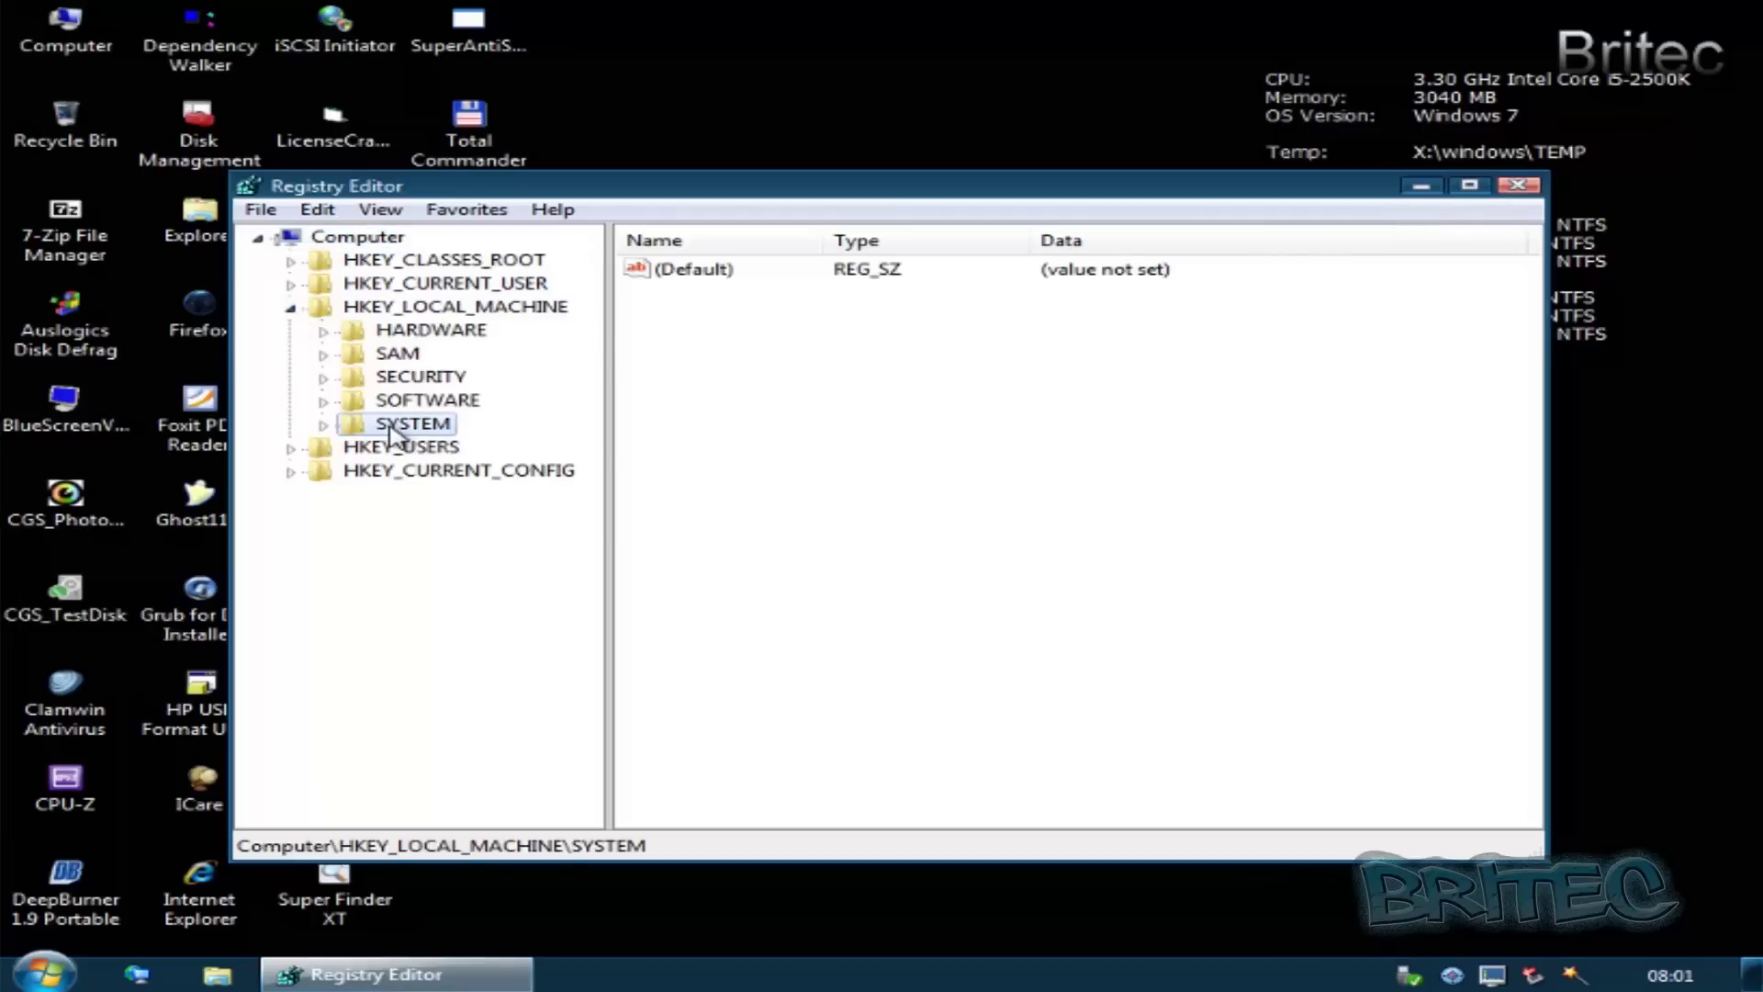
left_click(325, 426)
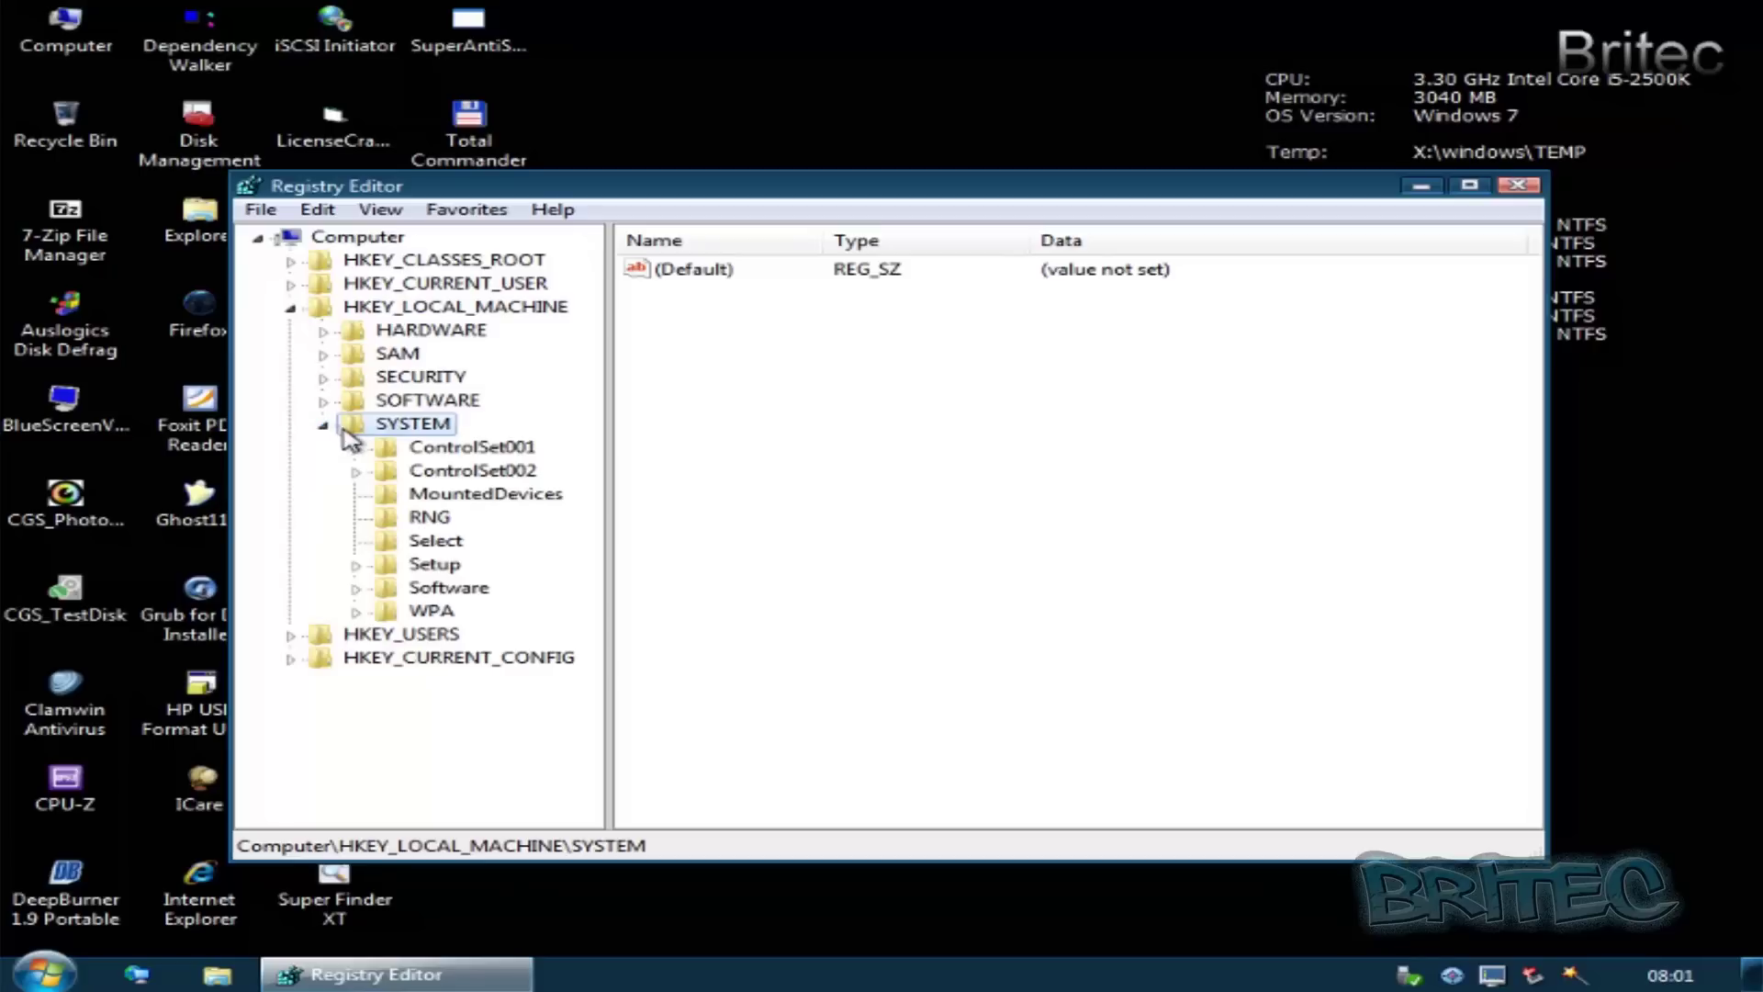
right_click(413, 572)
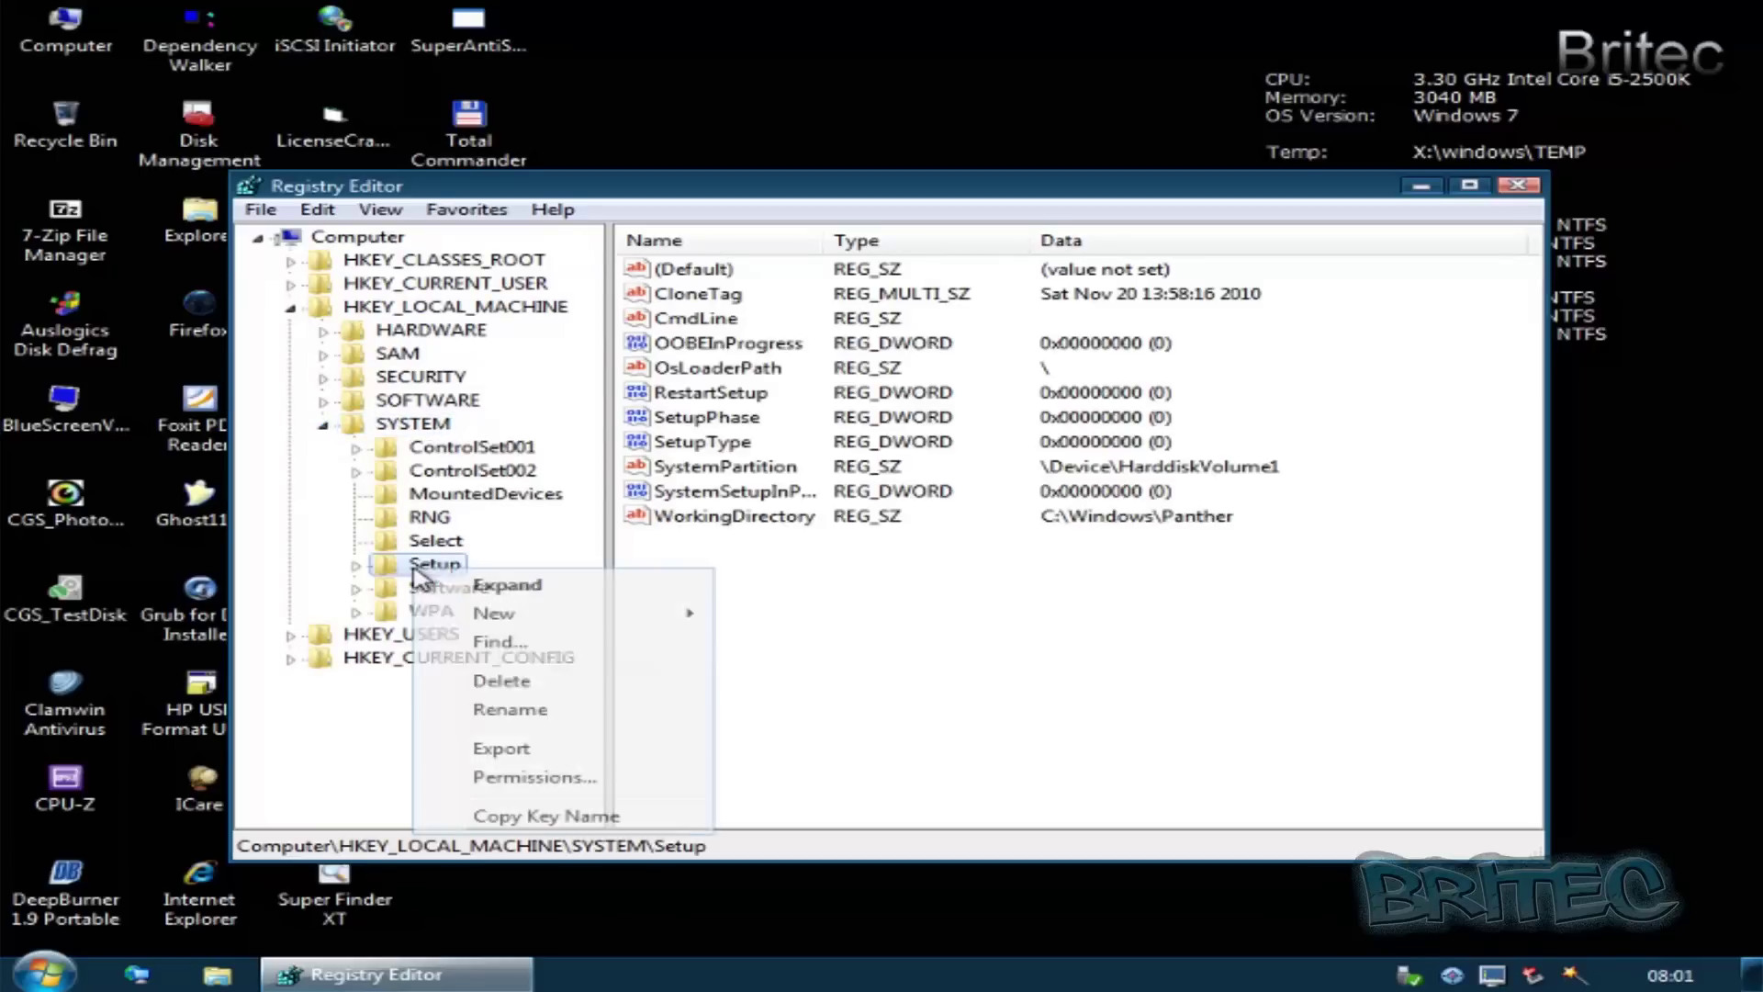
left_click(503, 779)
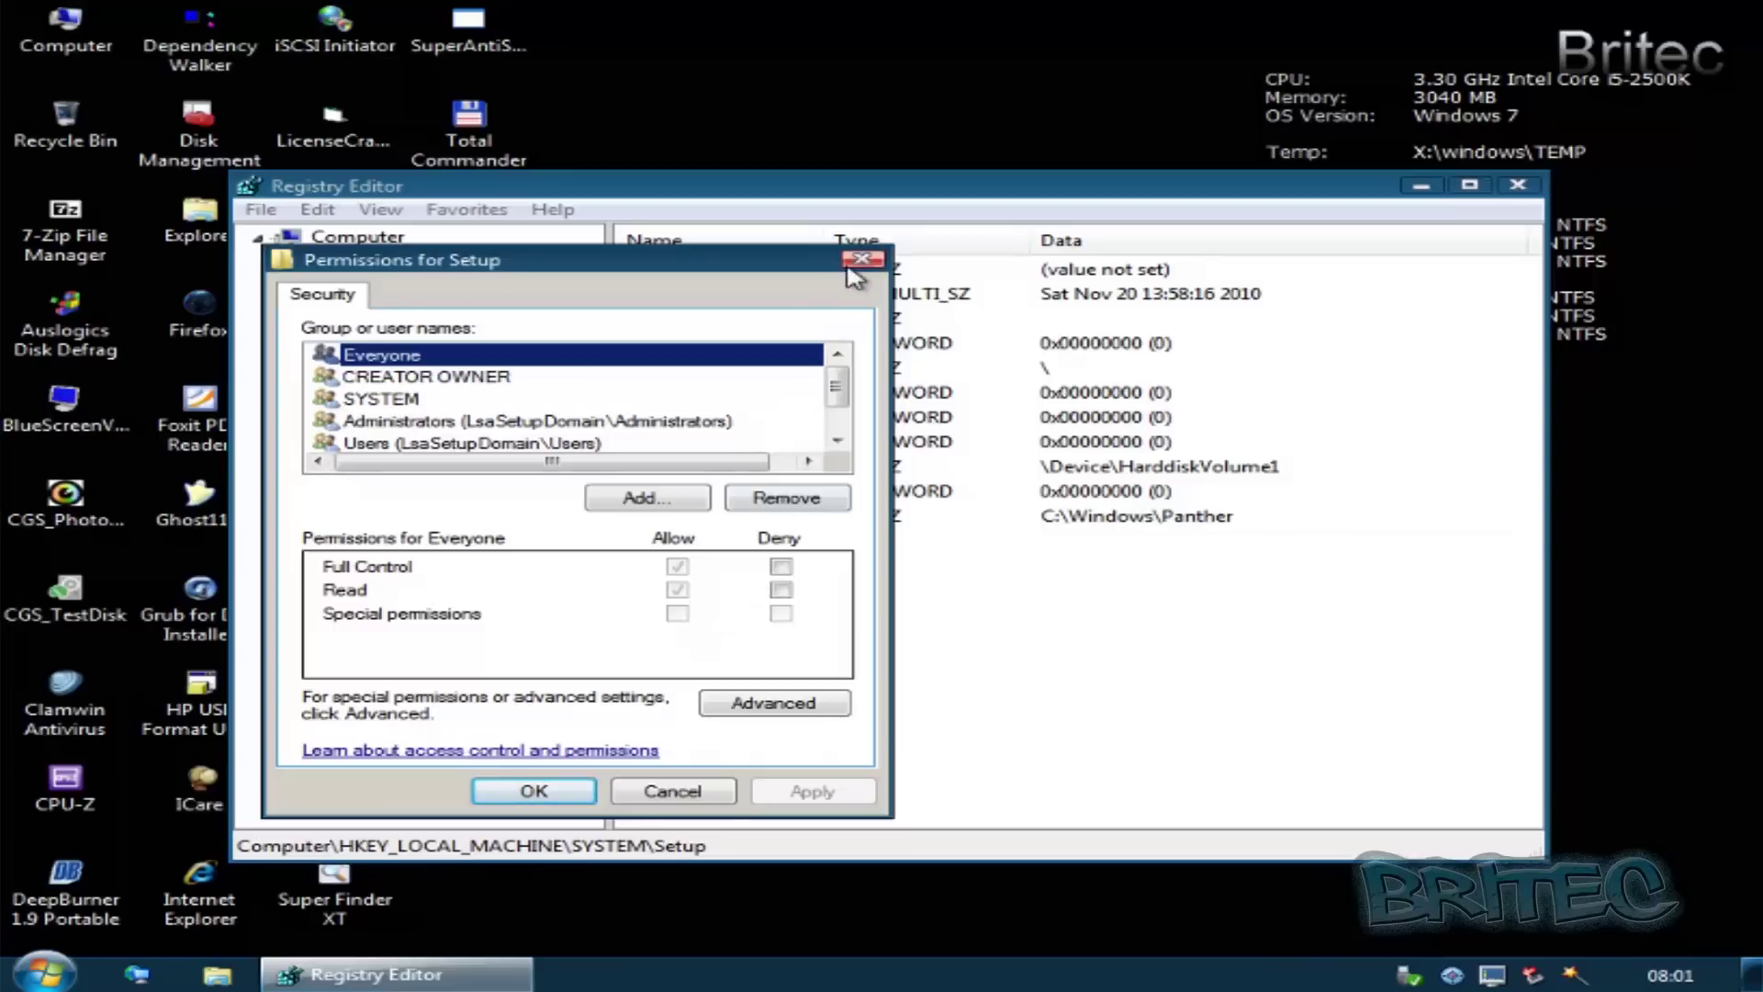
left_click(877, 260)
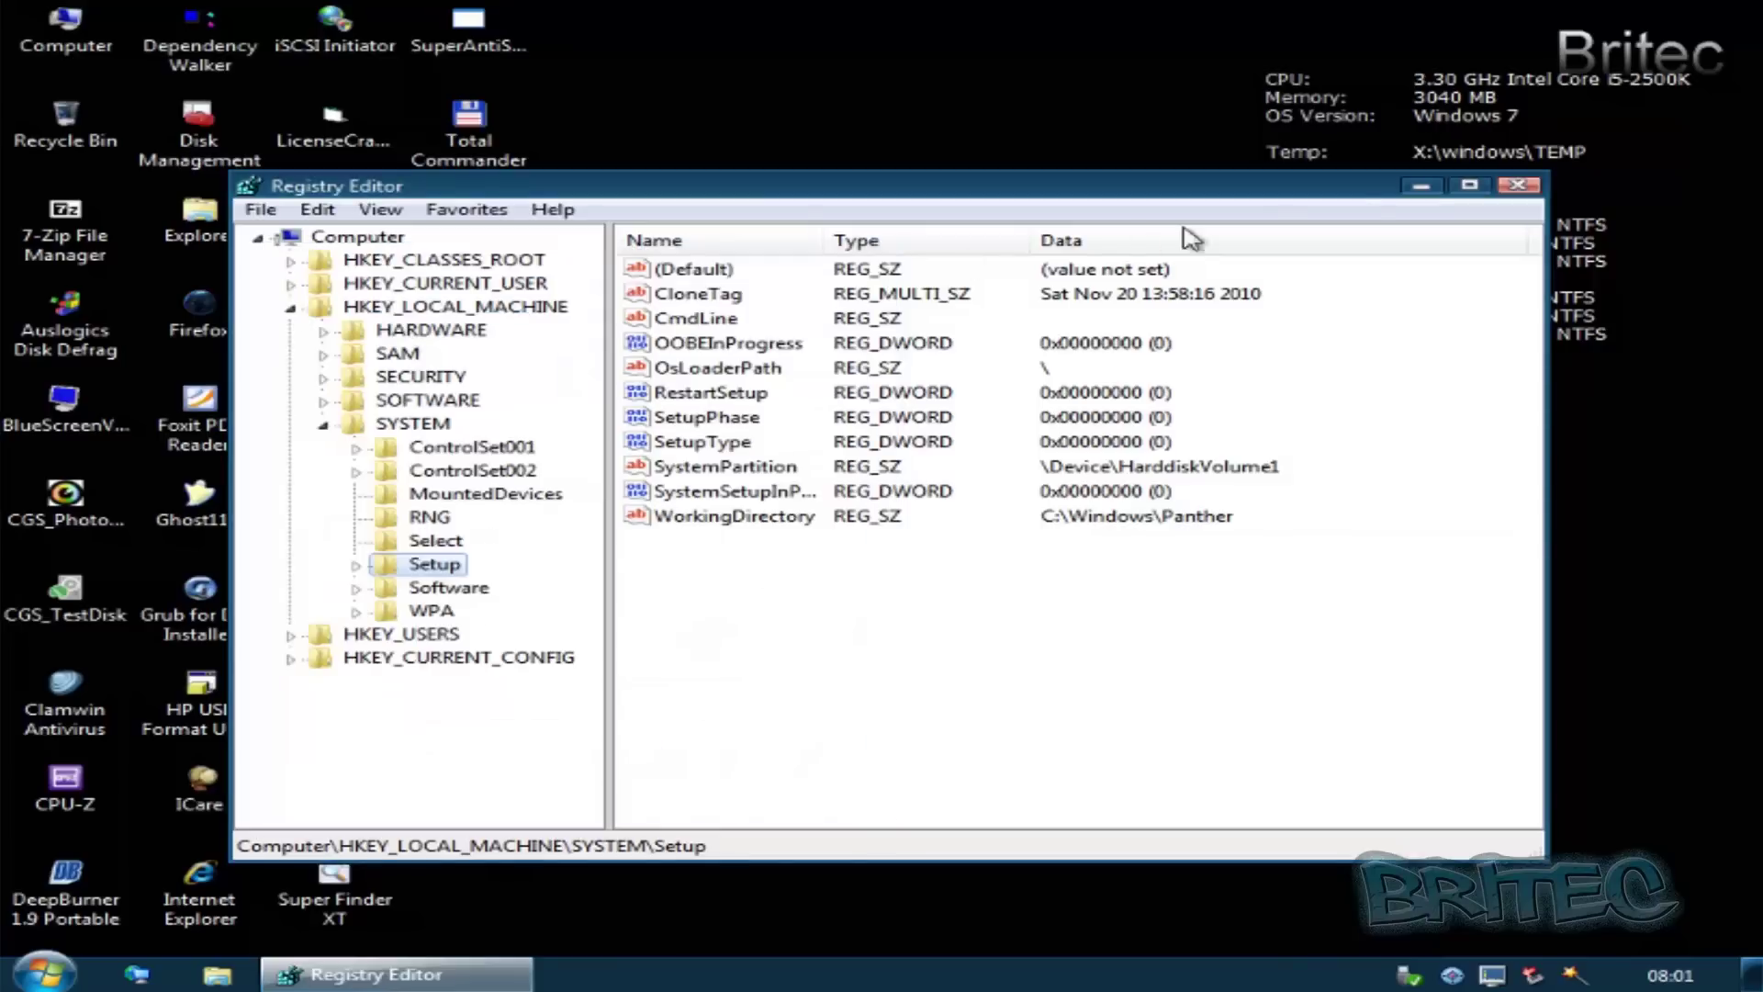
Step: Close the Registry Editor and shut down the WIN7PE session
left_click(1518, 186)
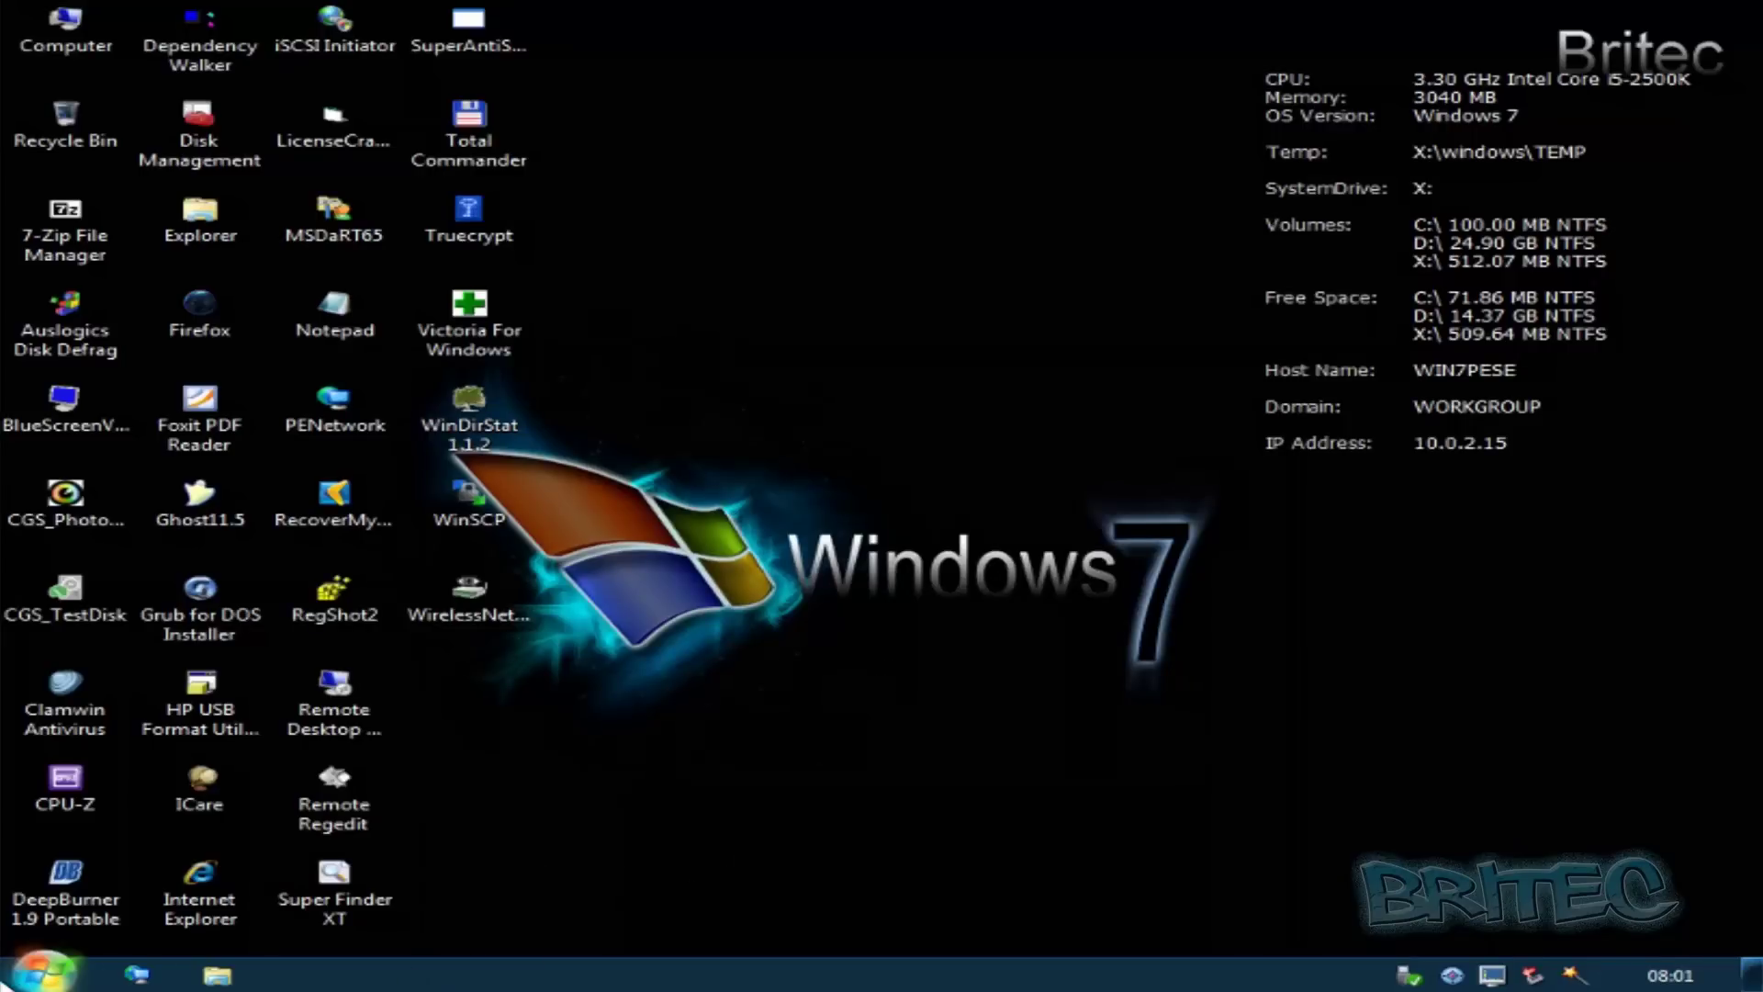
left_click(32, 982)
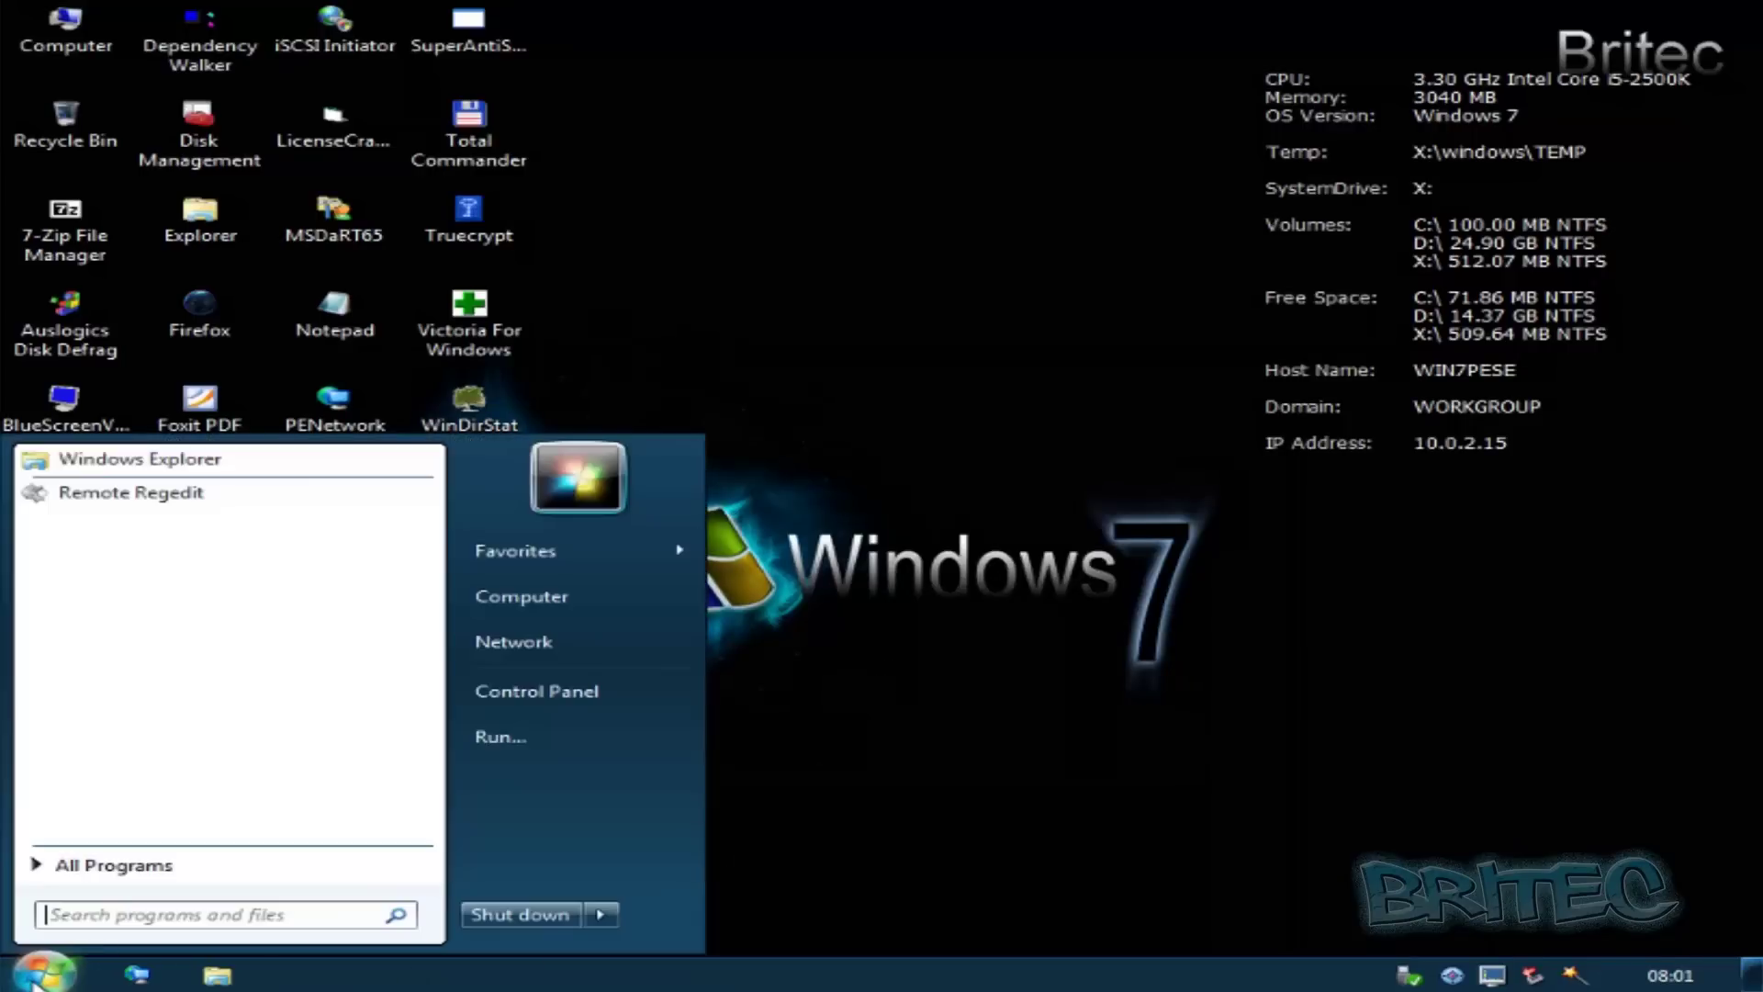
left_click(537, 932)
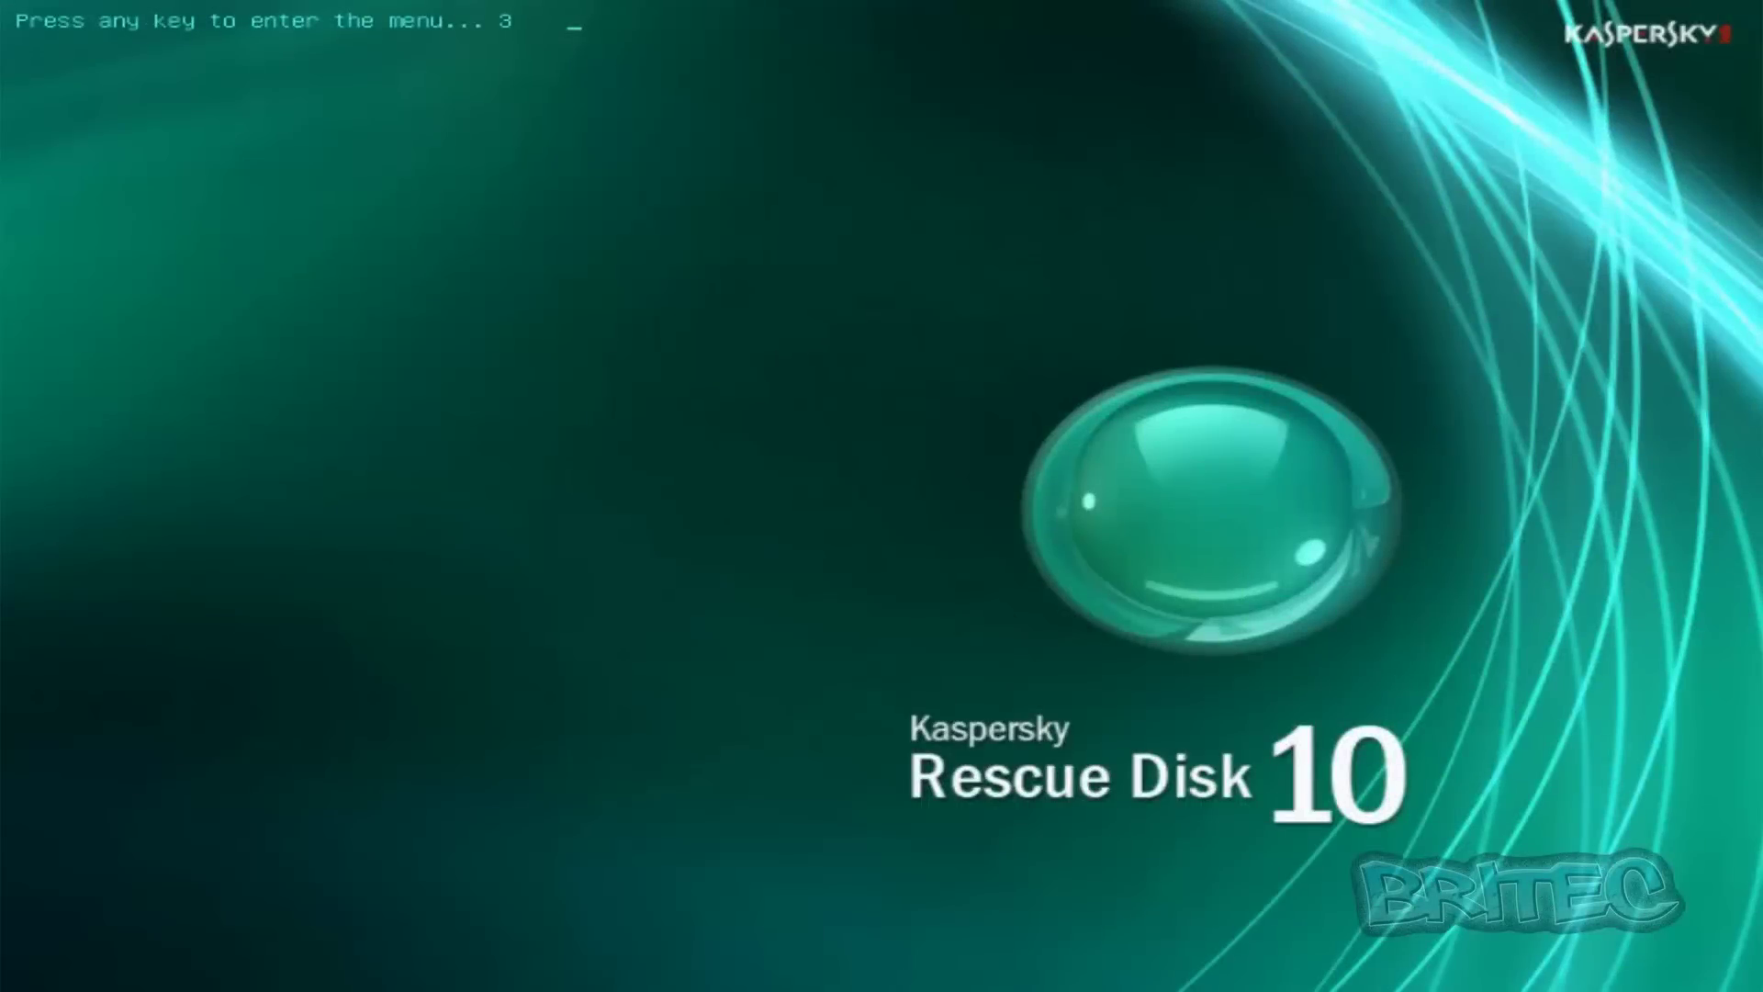
Step: Boot Kaspersky Rescue Disk in Graphic Mode, then look at its object scanner and exit it without scanning
key("Return")
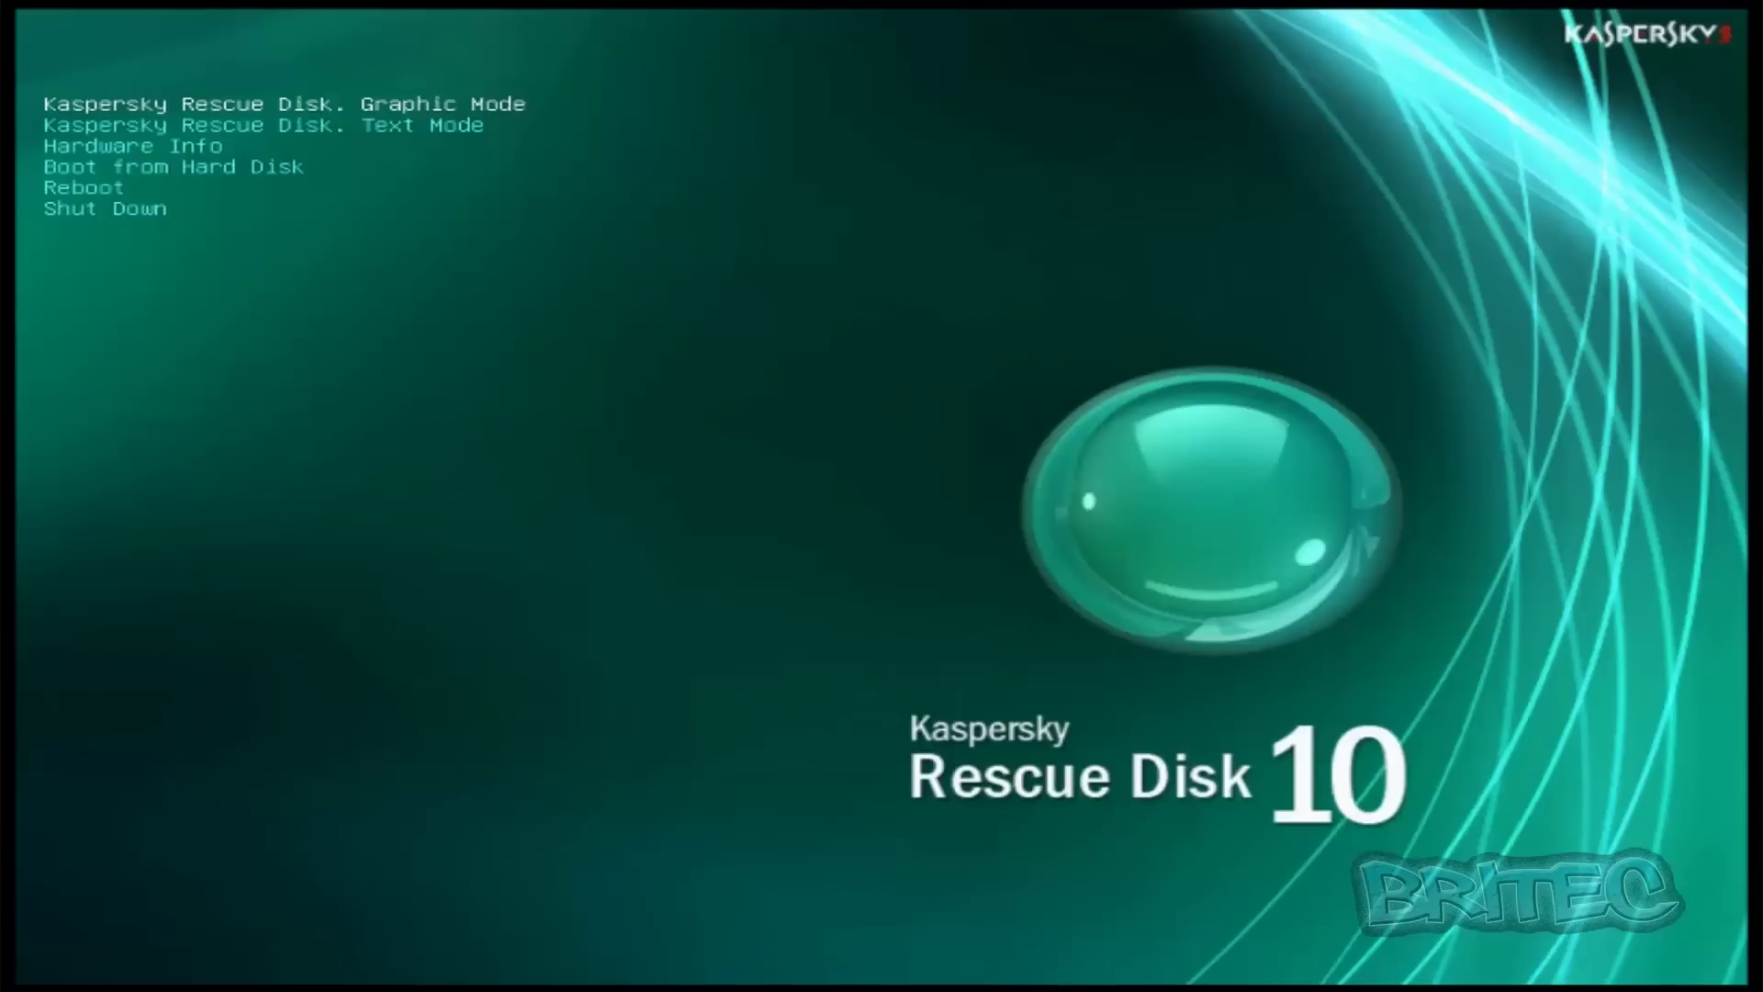
key("Return")
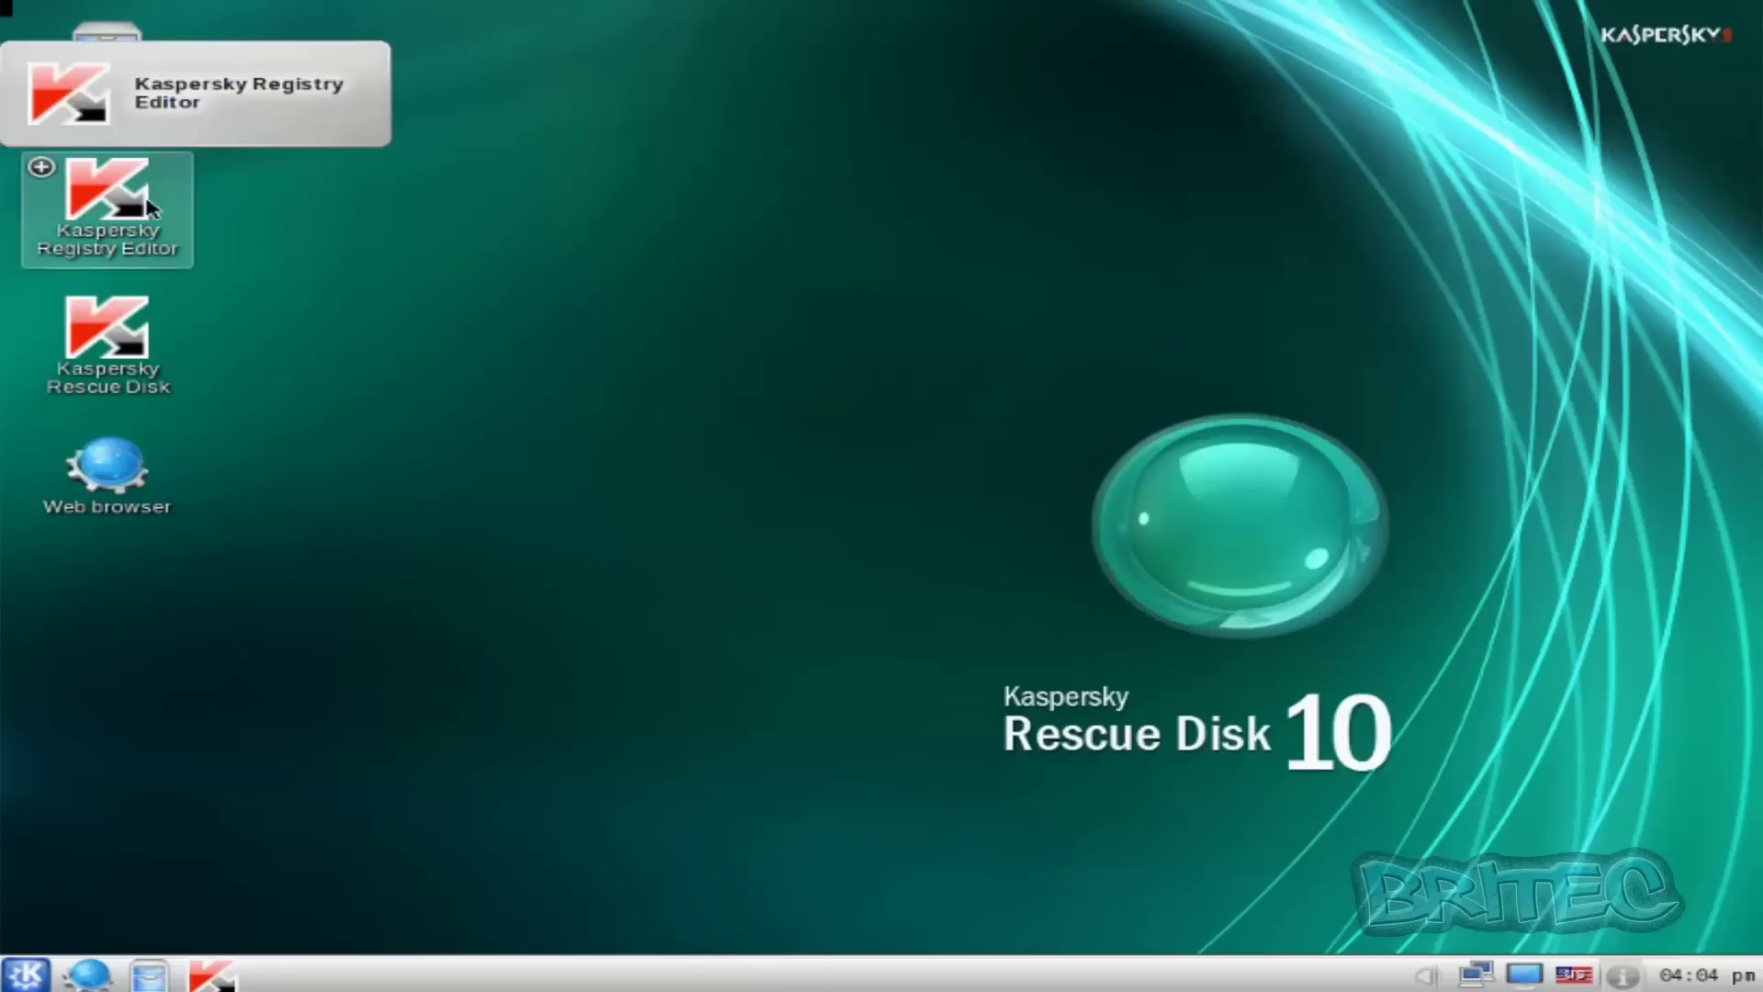
left_click(103, 601)
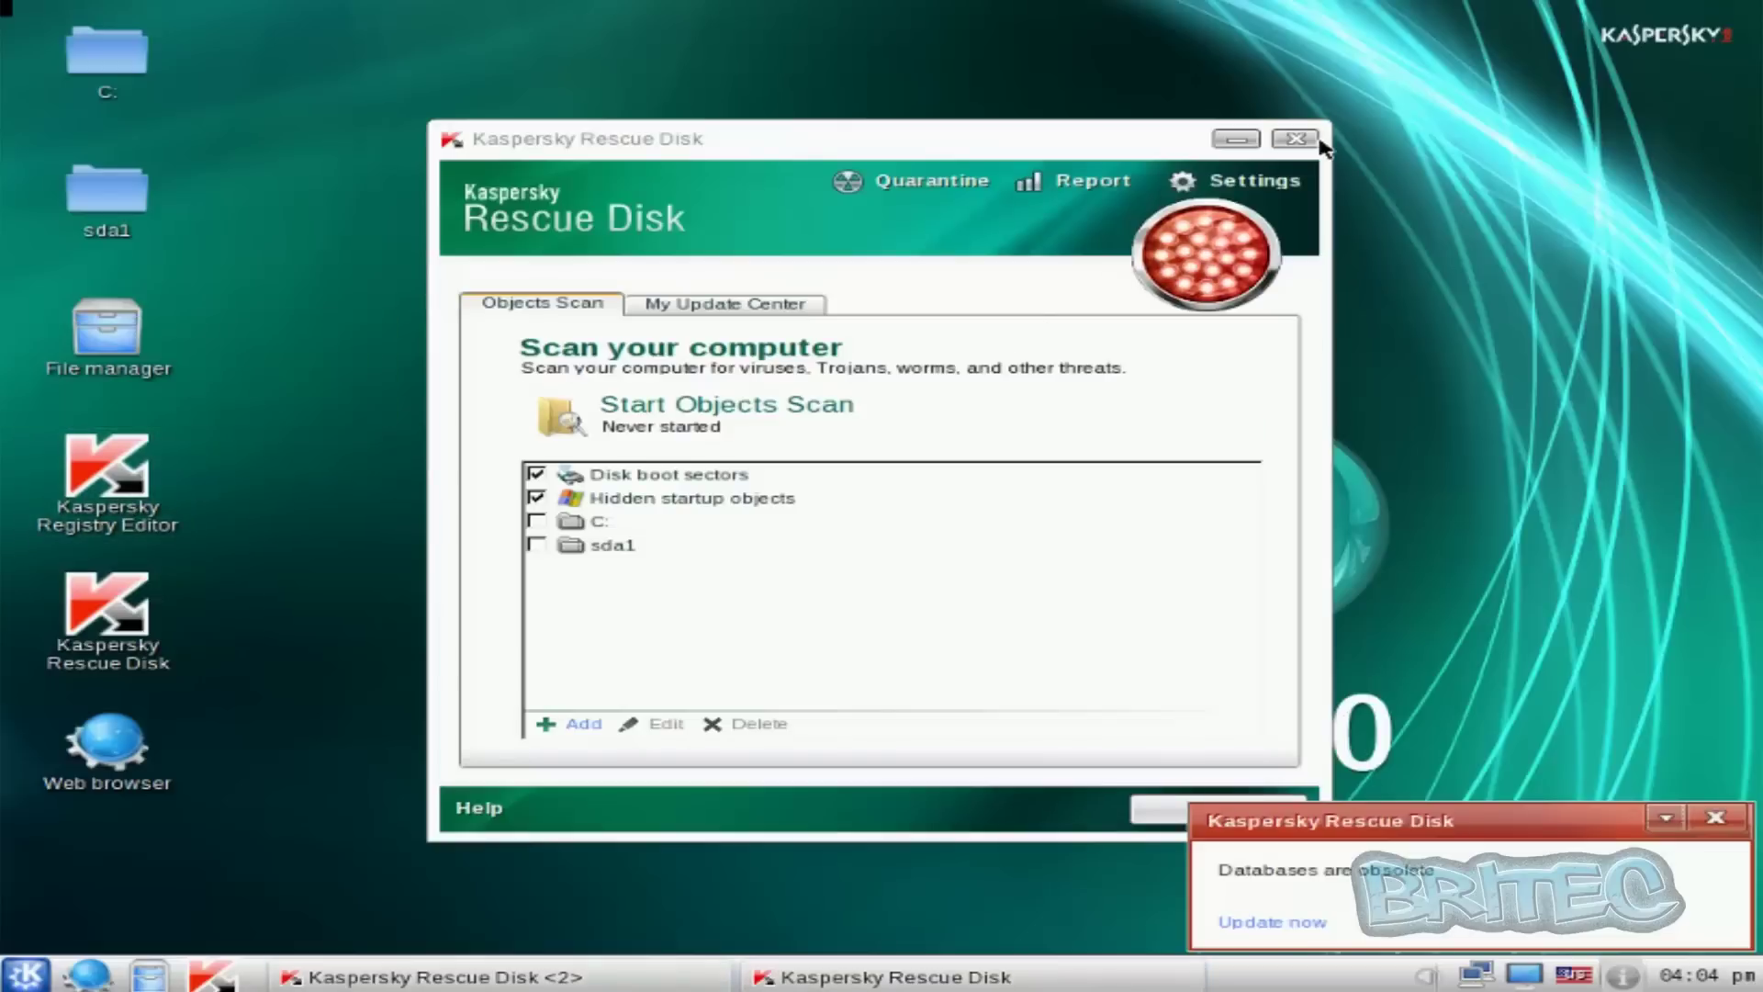
left_click(814, 536)
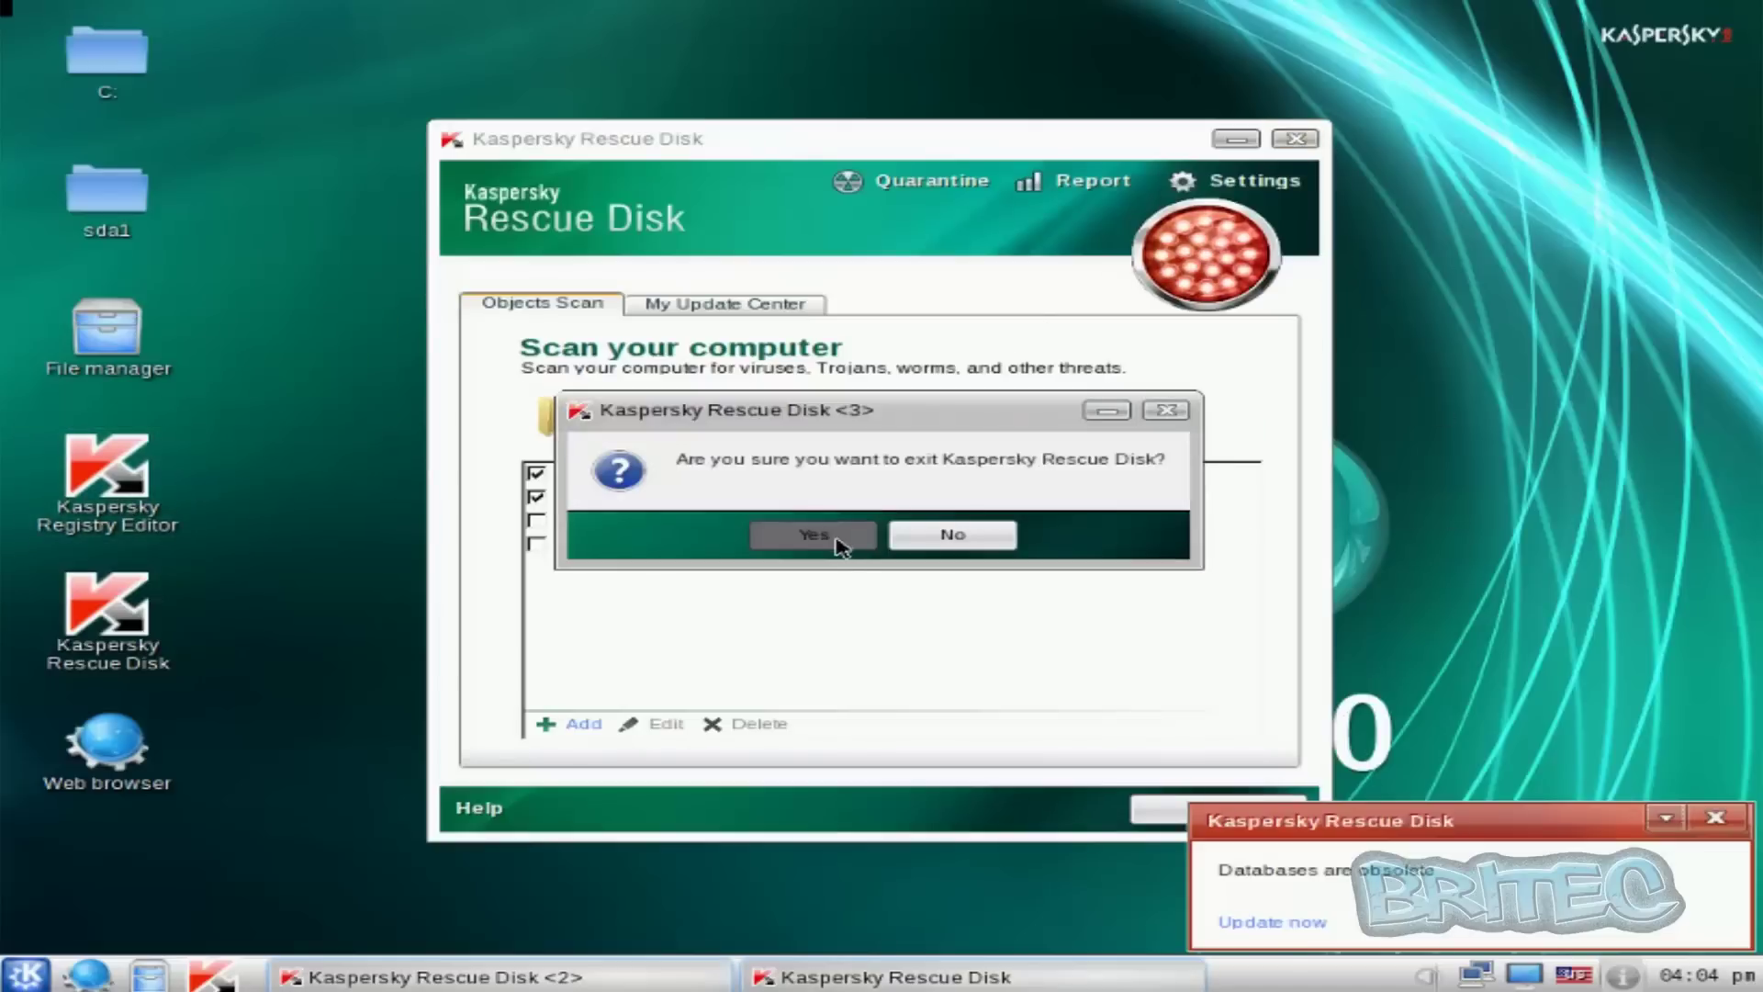
Step: Open Kaspersky Registry Editor and expand the Windows 7 Professional N installation down to the subkeys of HKEY_LOCAL_MACHINE\SOFTWARE
left_click(108, 470)
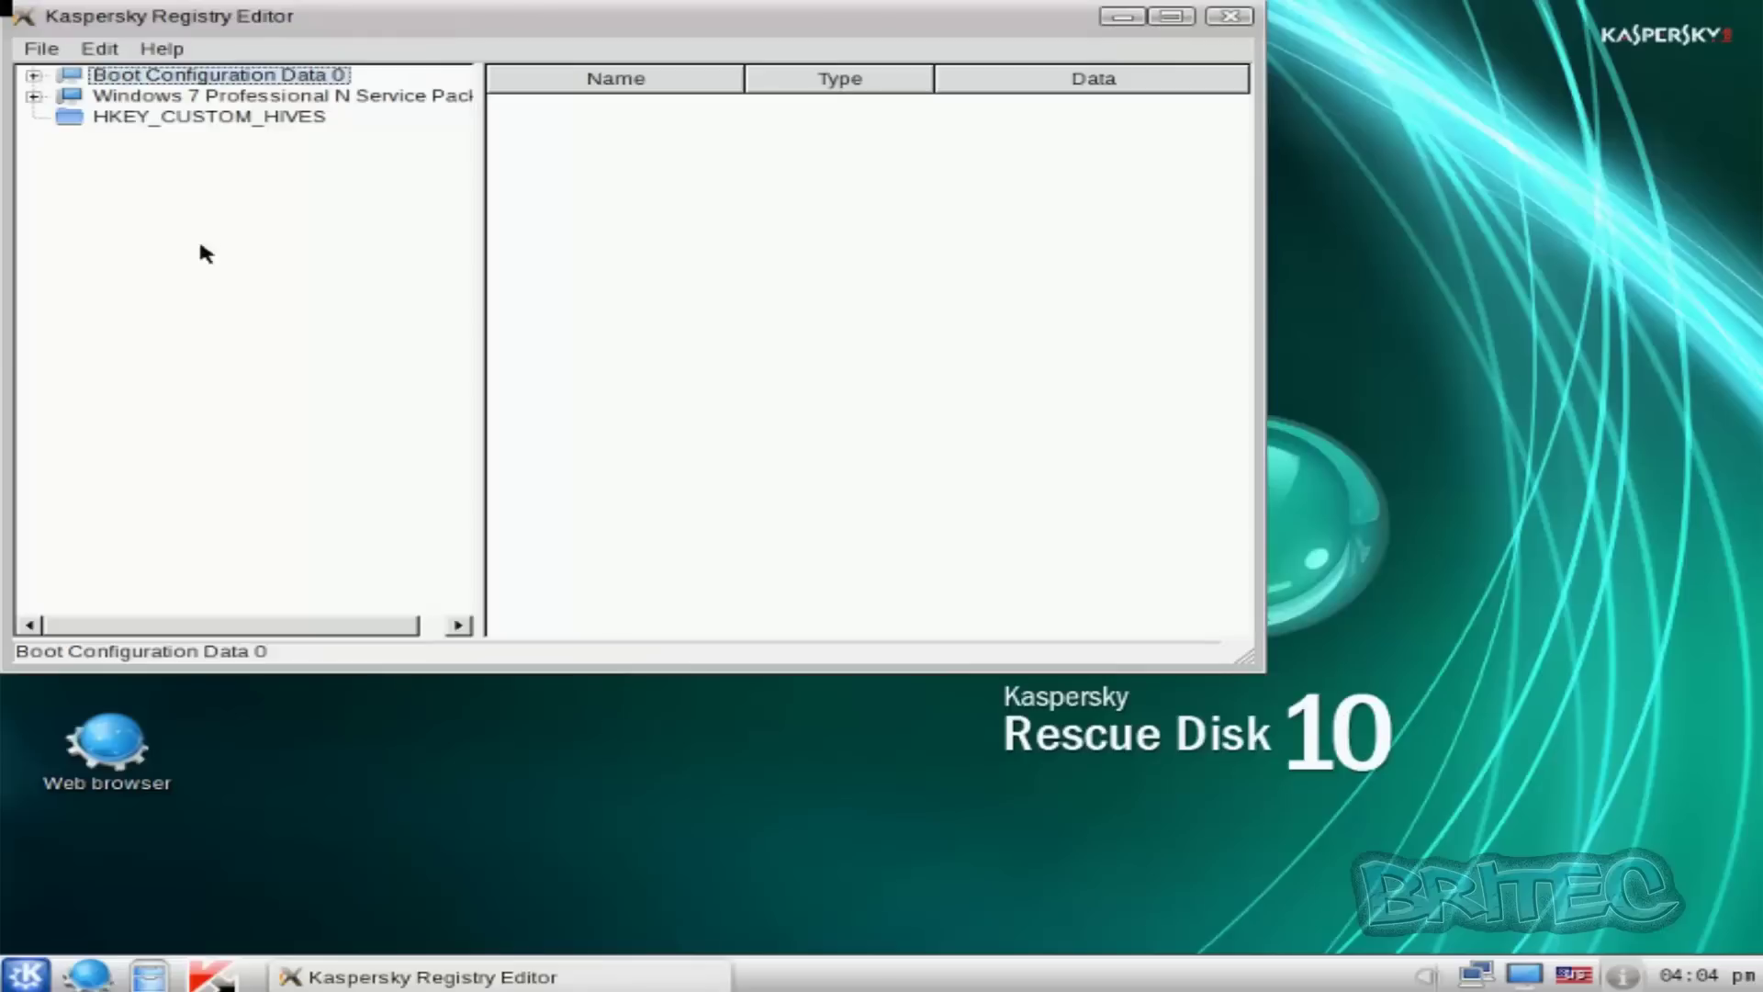
left_click(138, 95)
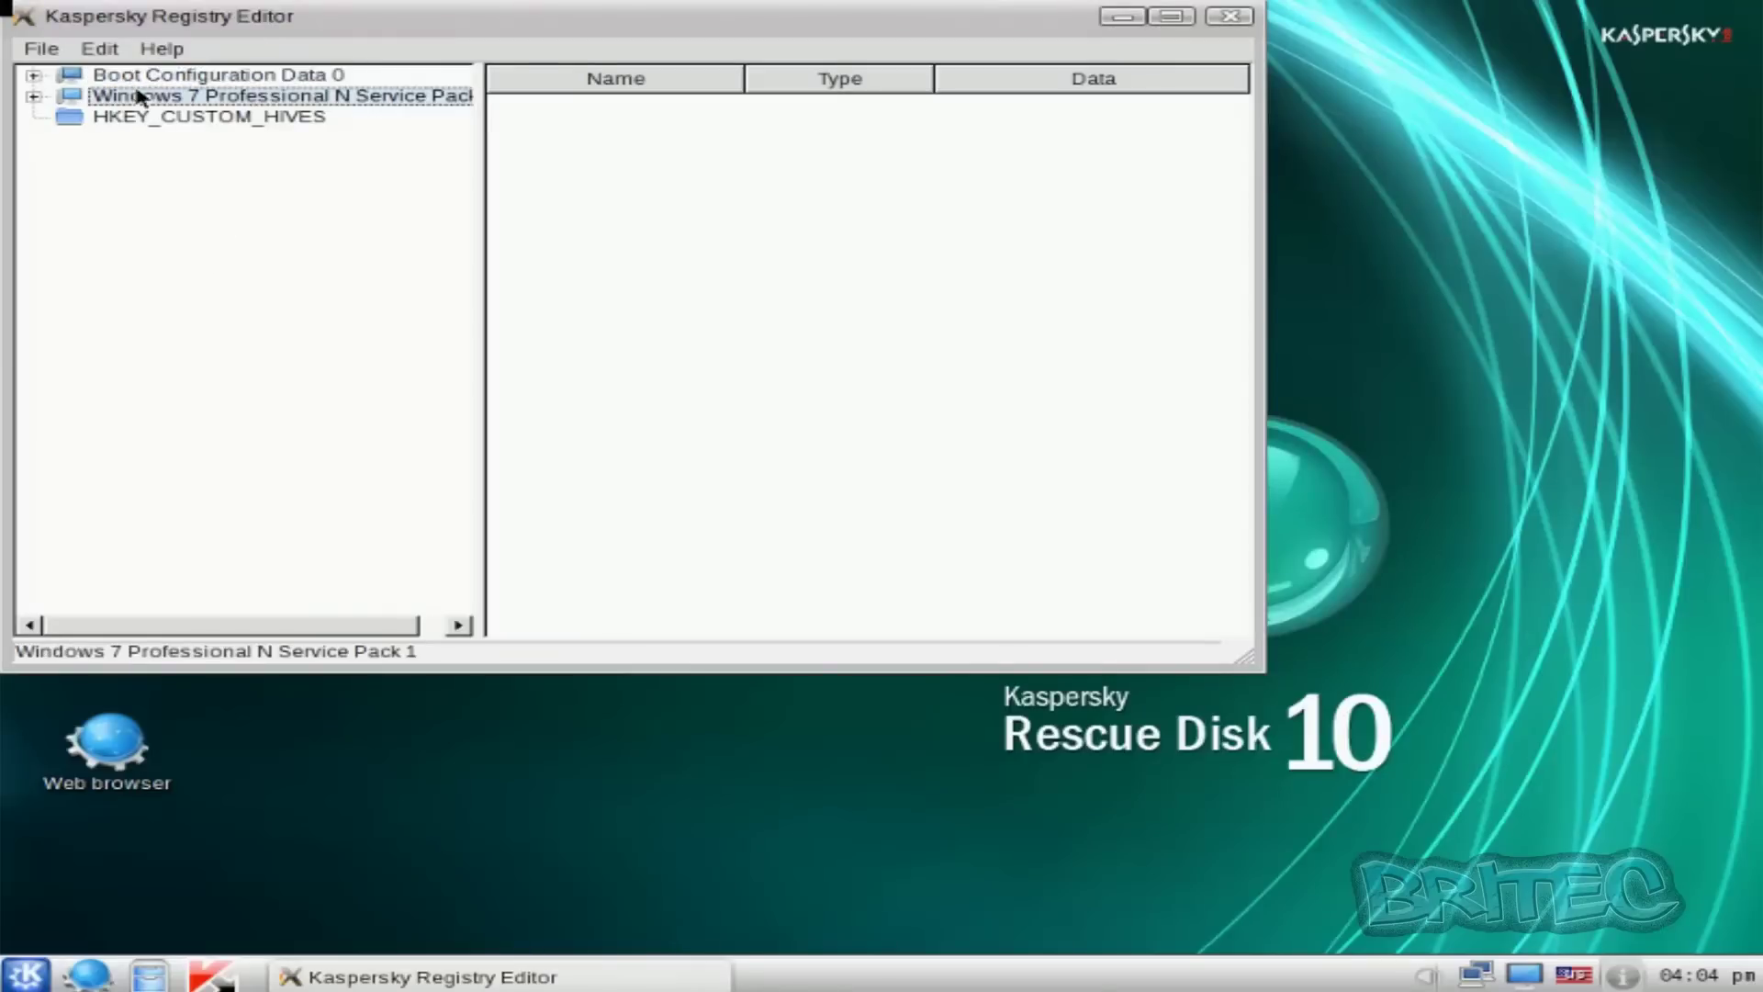
left_click(33, 95)
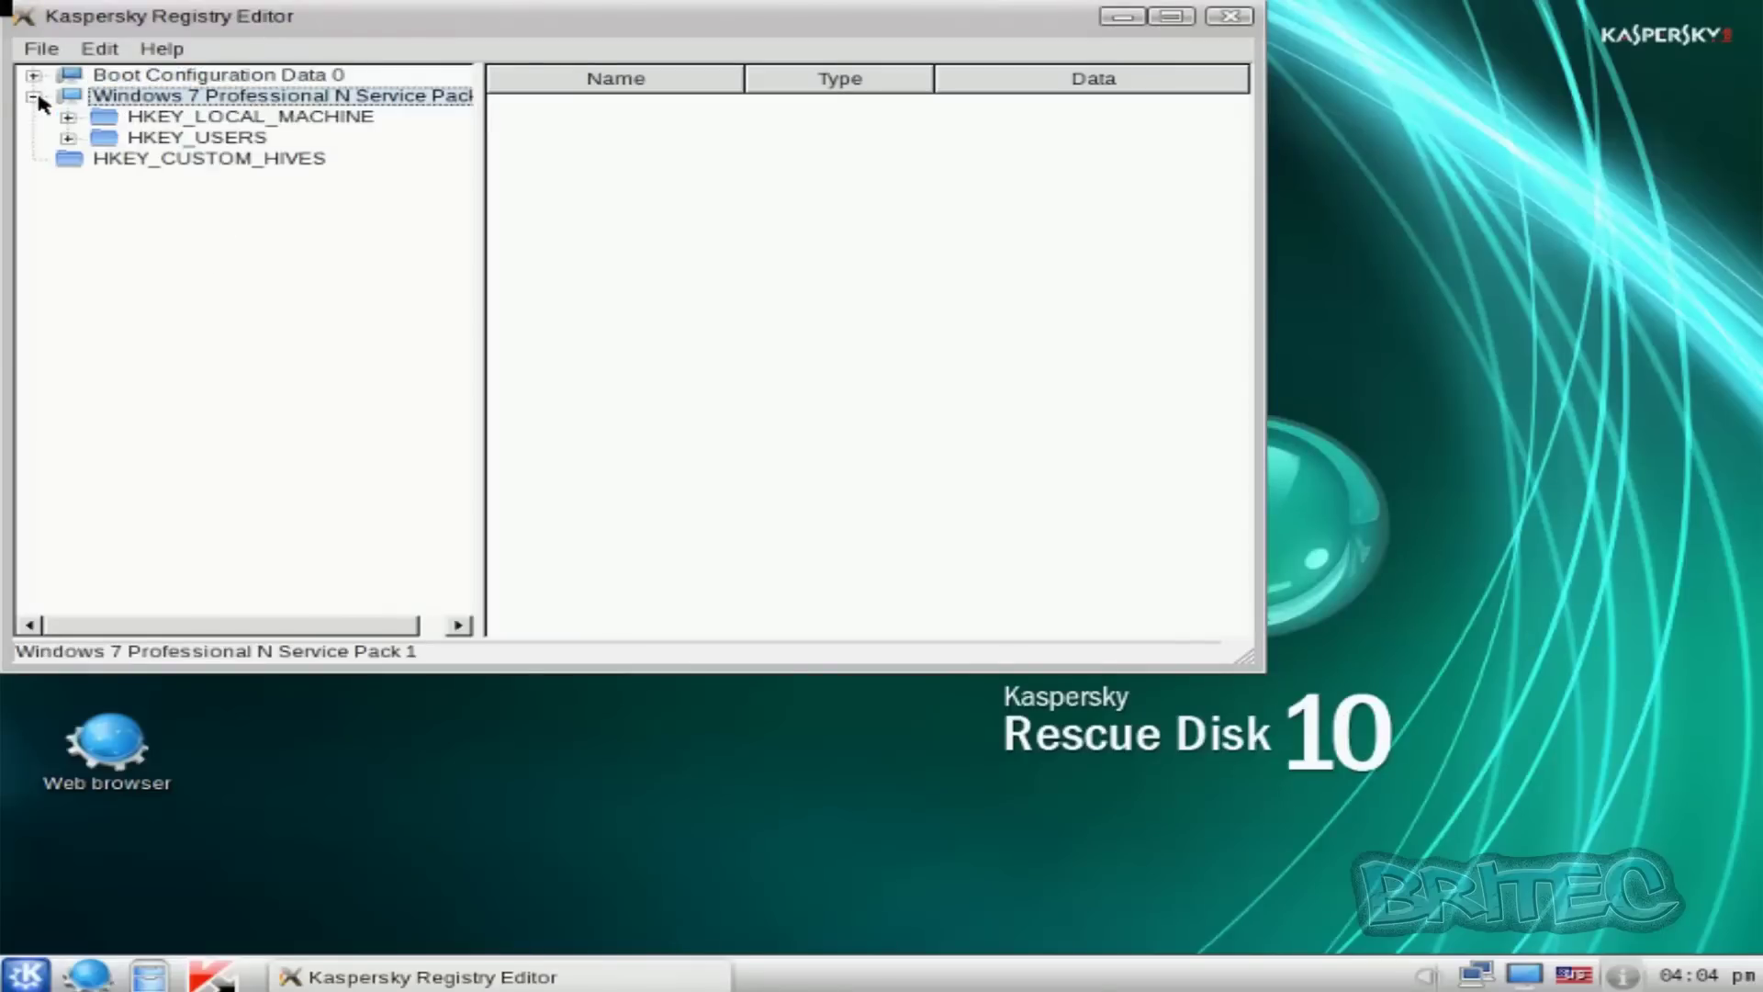
left_click(156, 119)
left_click(69, 117)
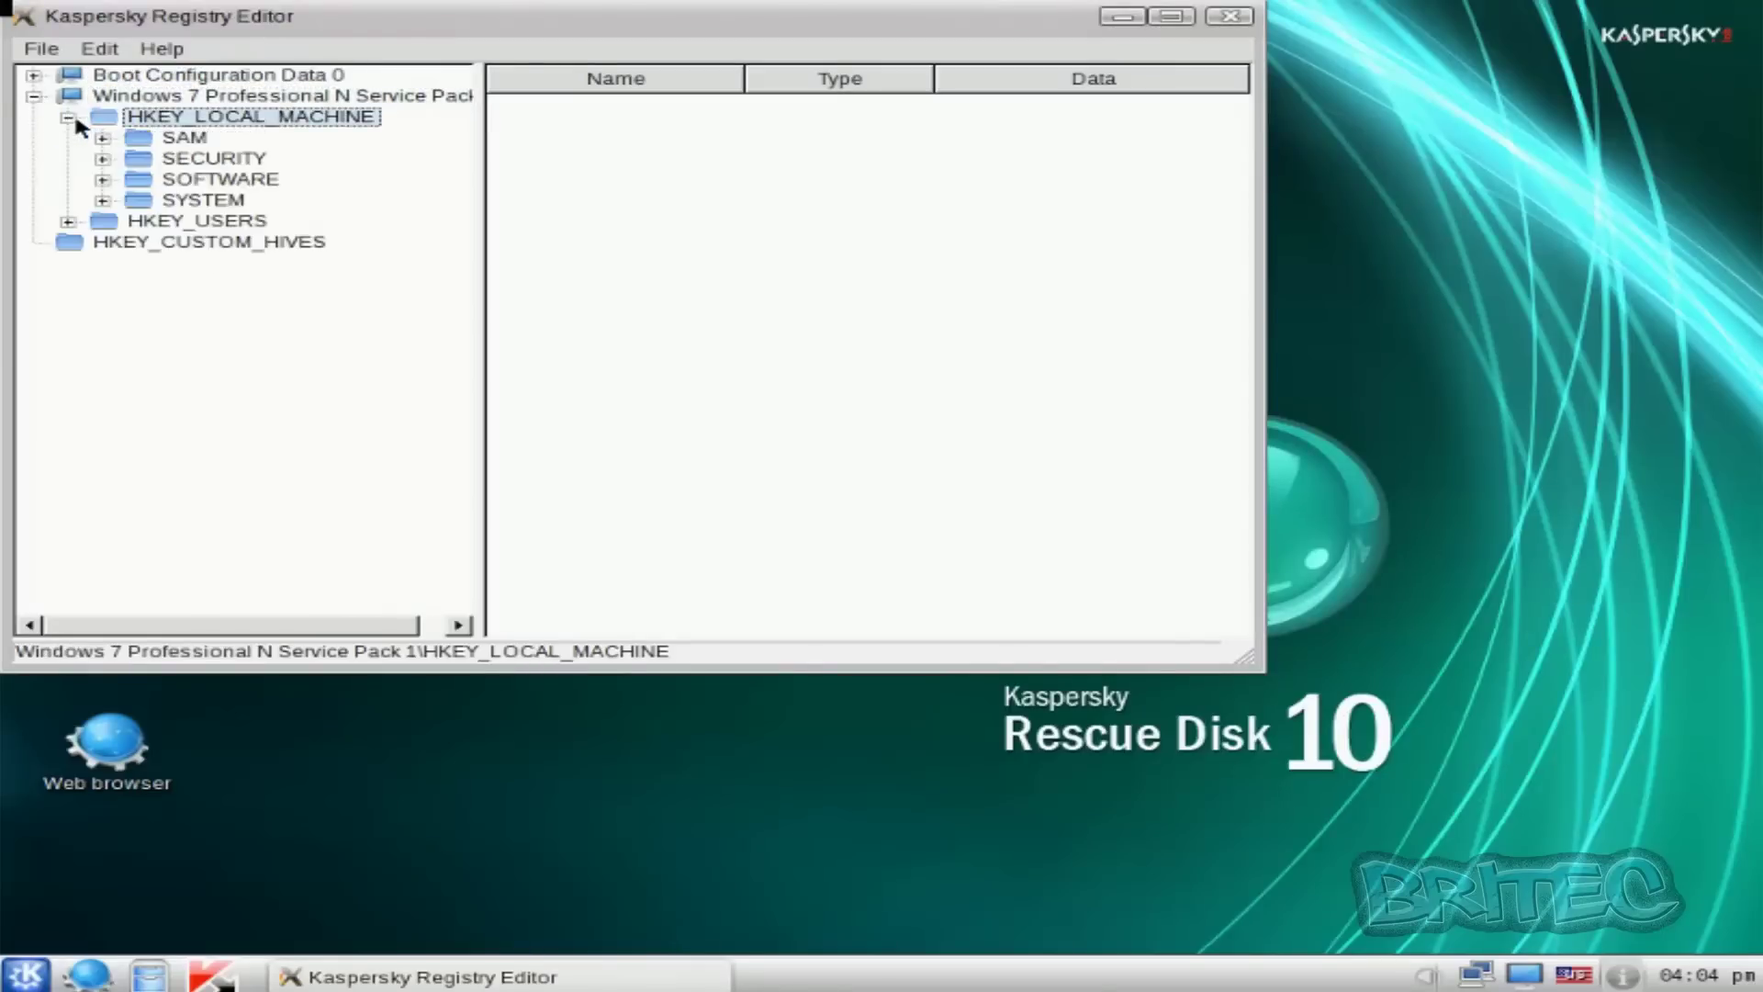
left_click(173, 179)
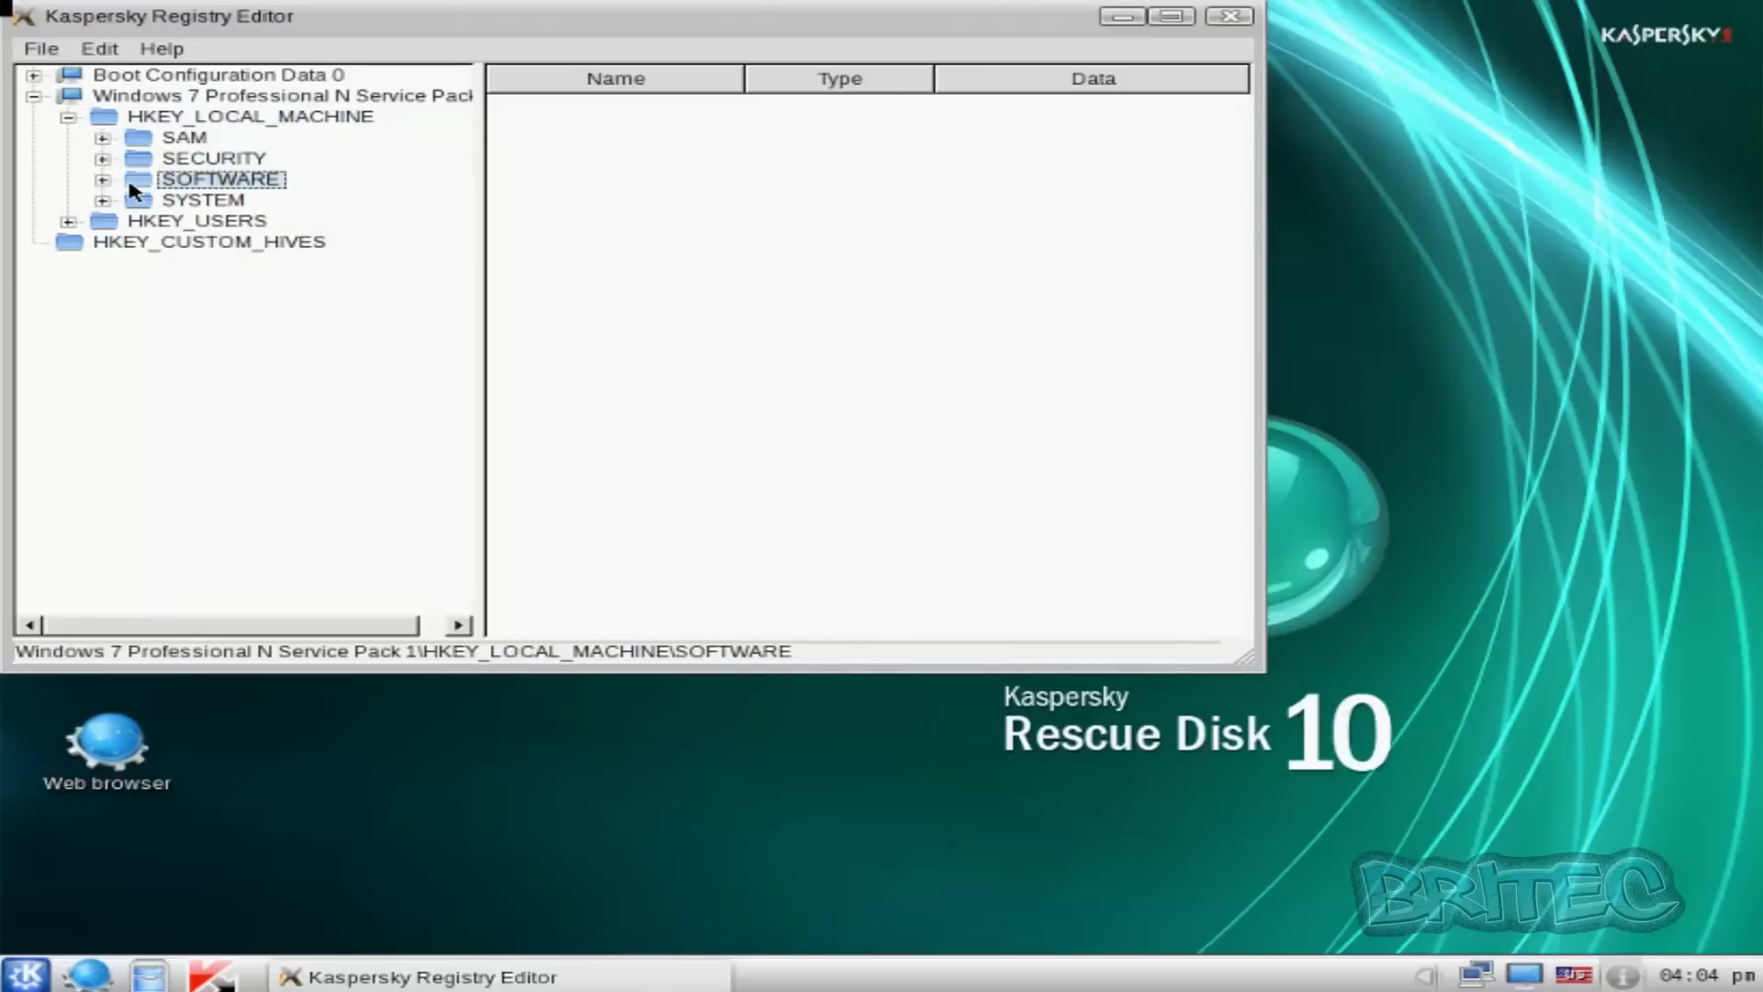
left_click(103, 179)
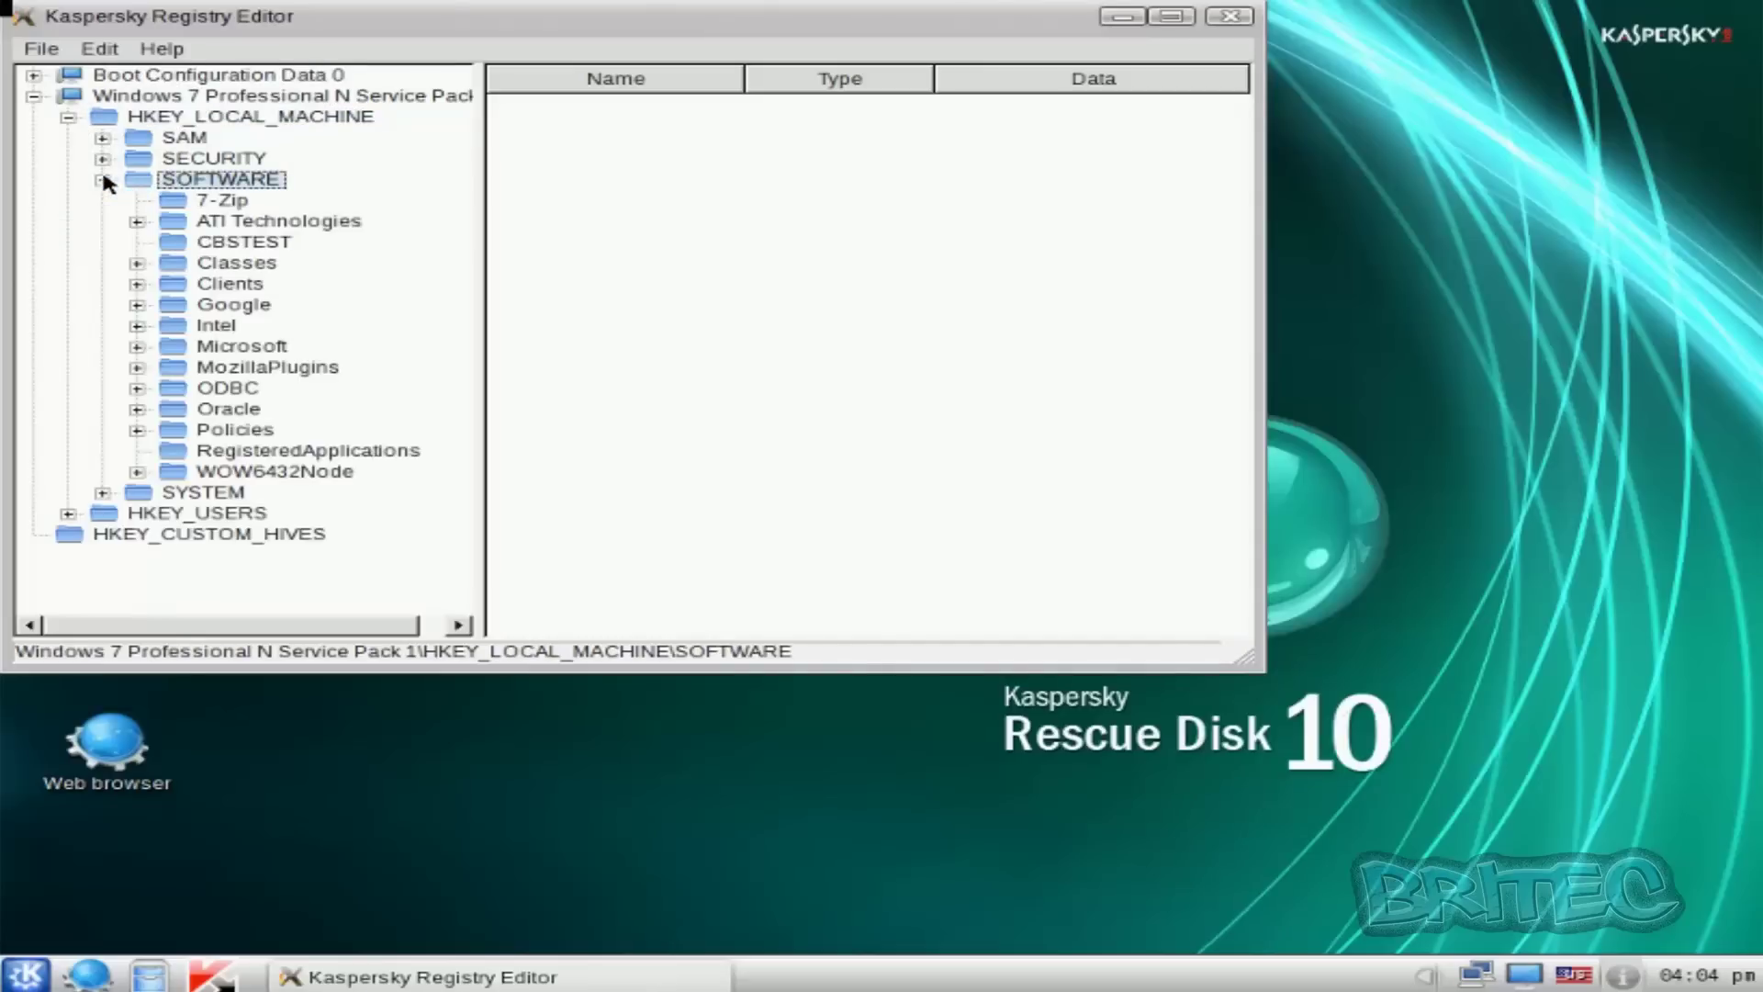
Step: Examine the editing actions and new value types offered for the Policies key under SOFTWARE, without changing anything
left_click(216, 432)
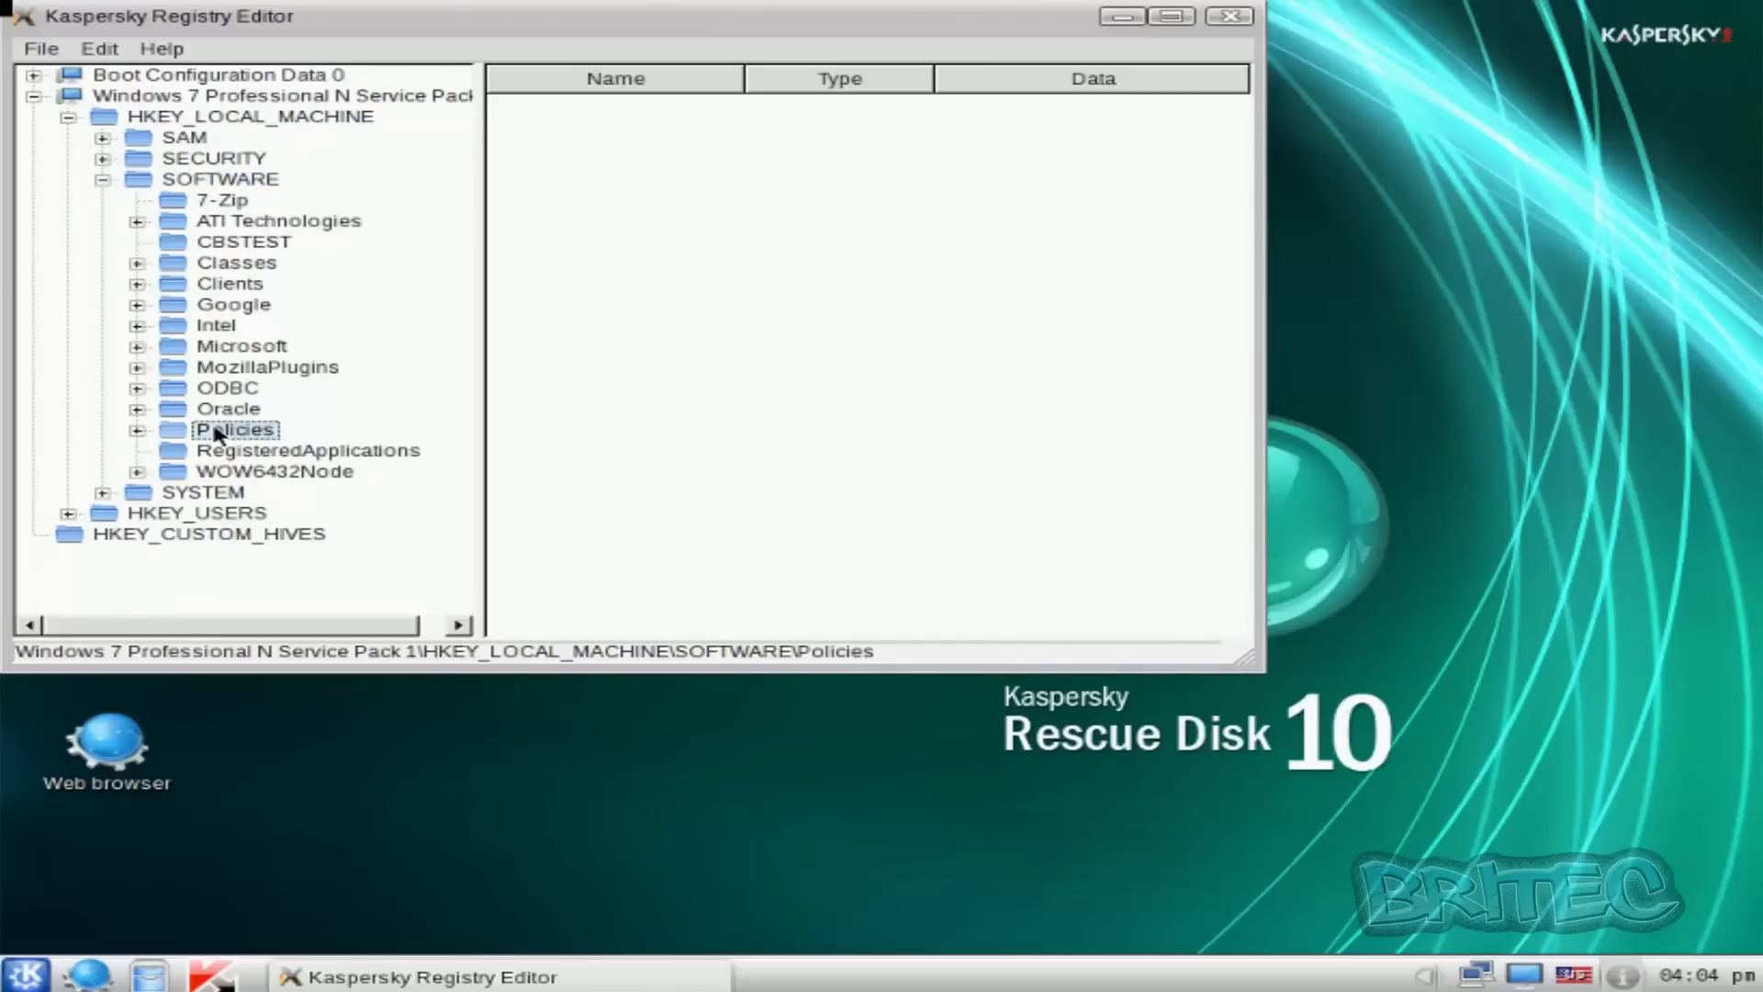
right_click(219, 437)
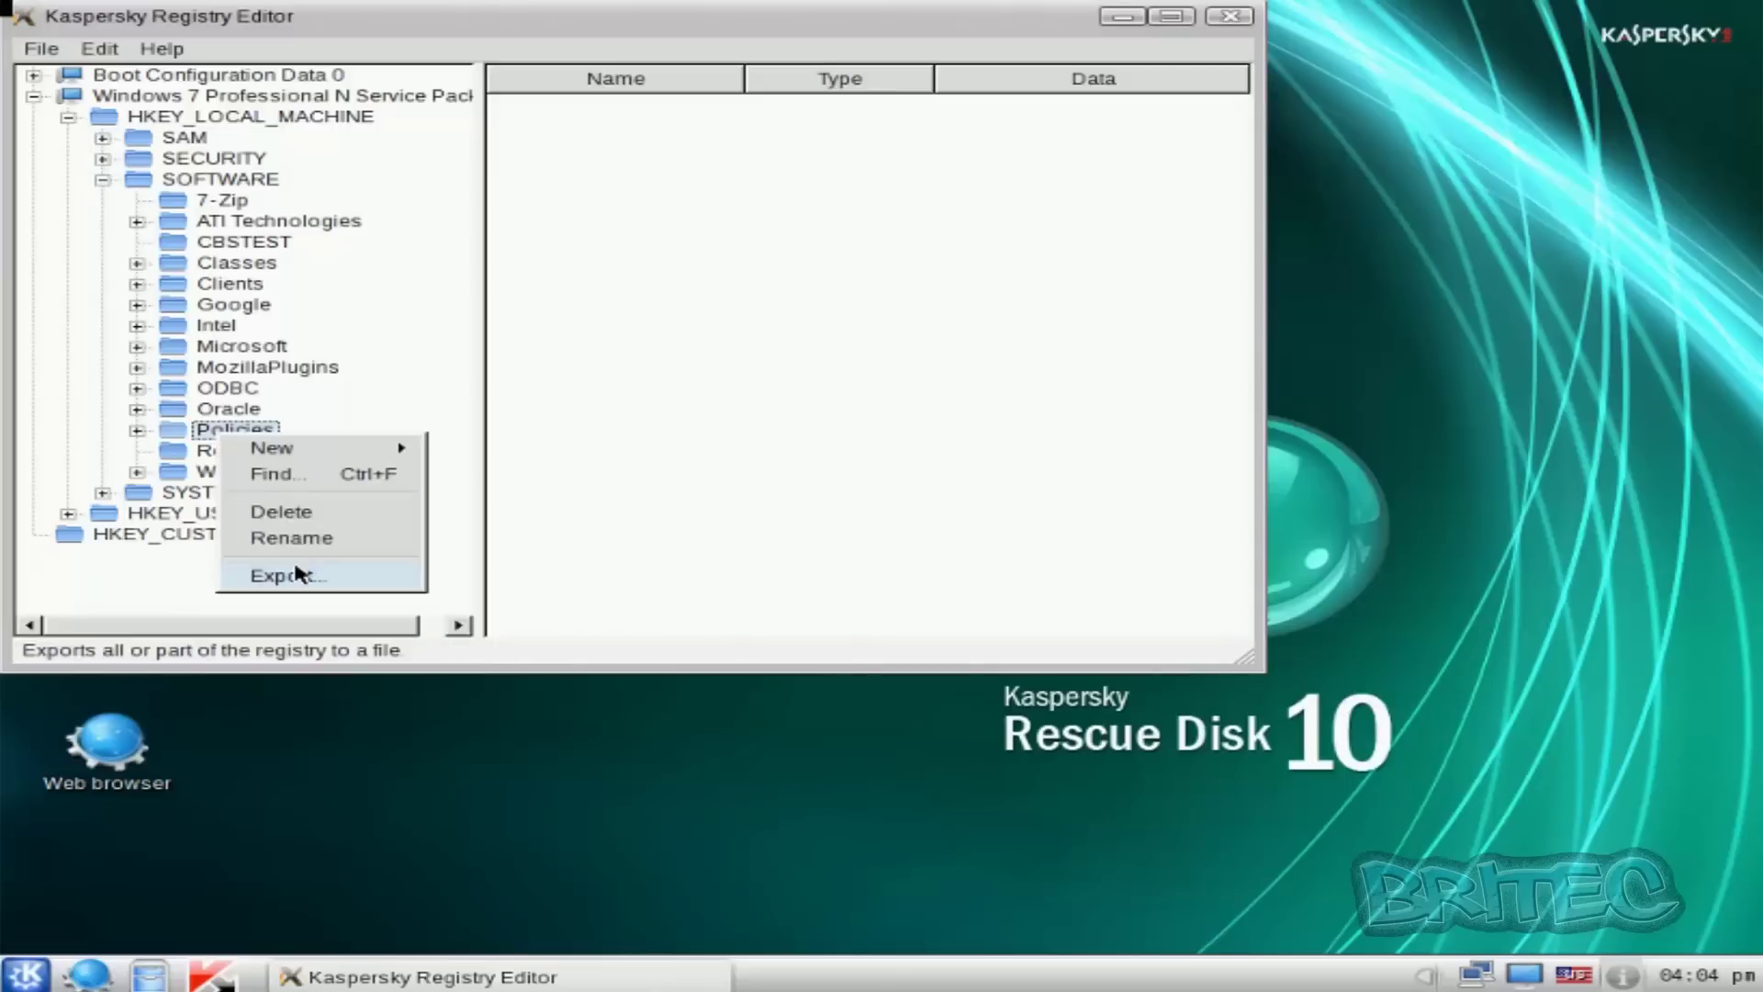
mouse_move(334, 453)
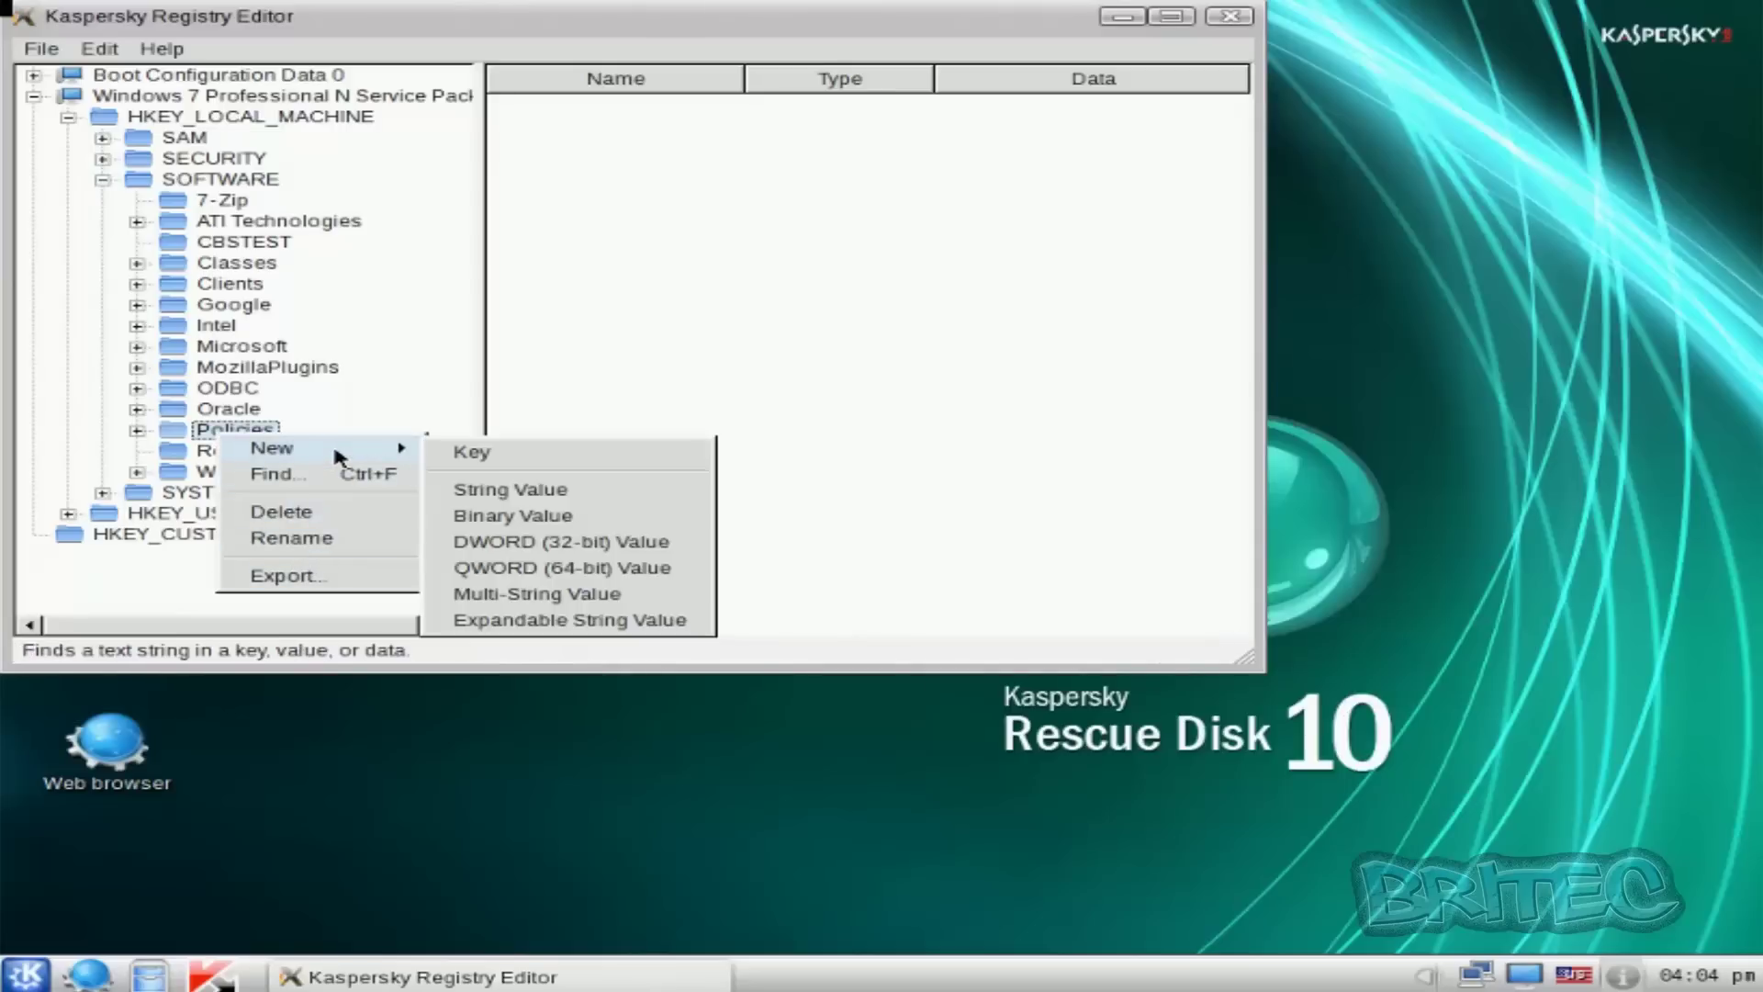
left_click(398, 347)
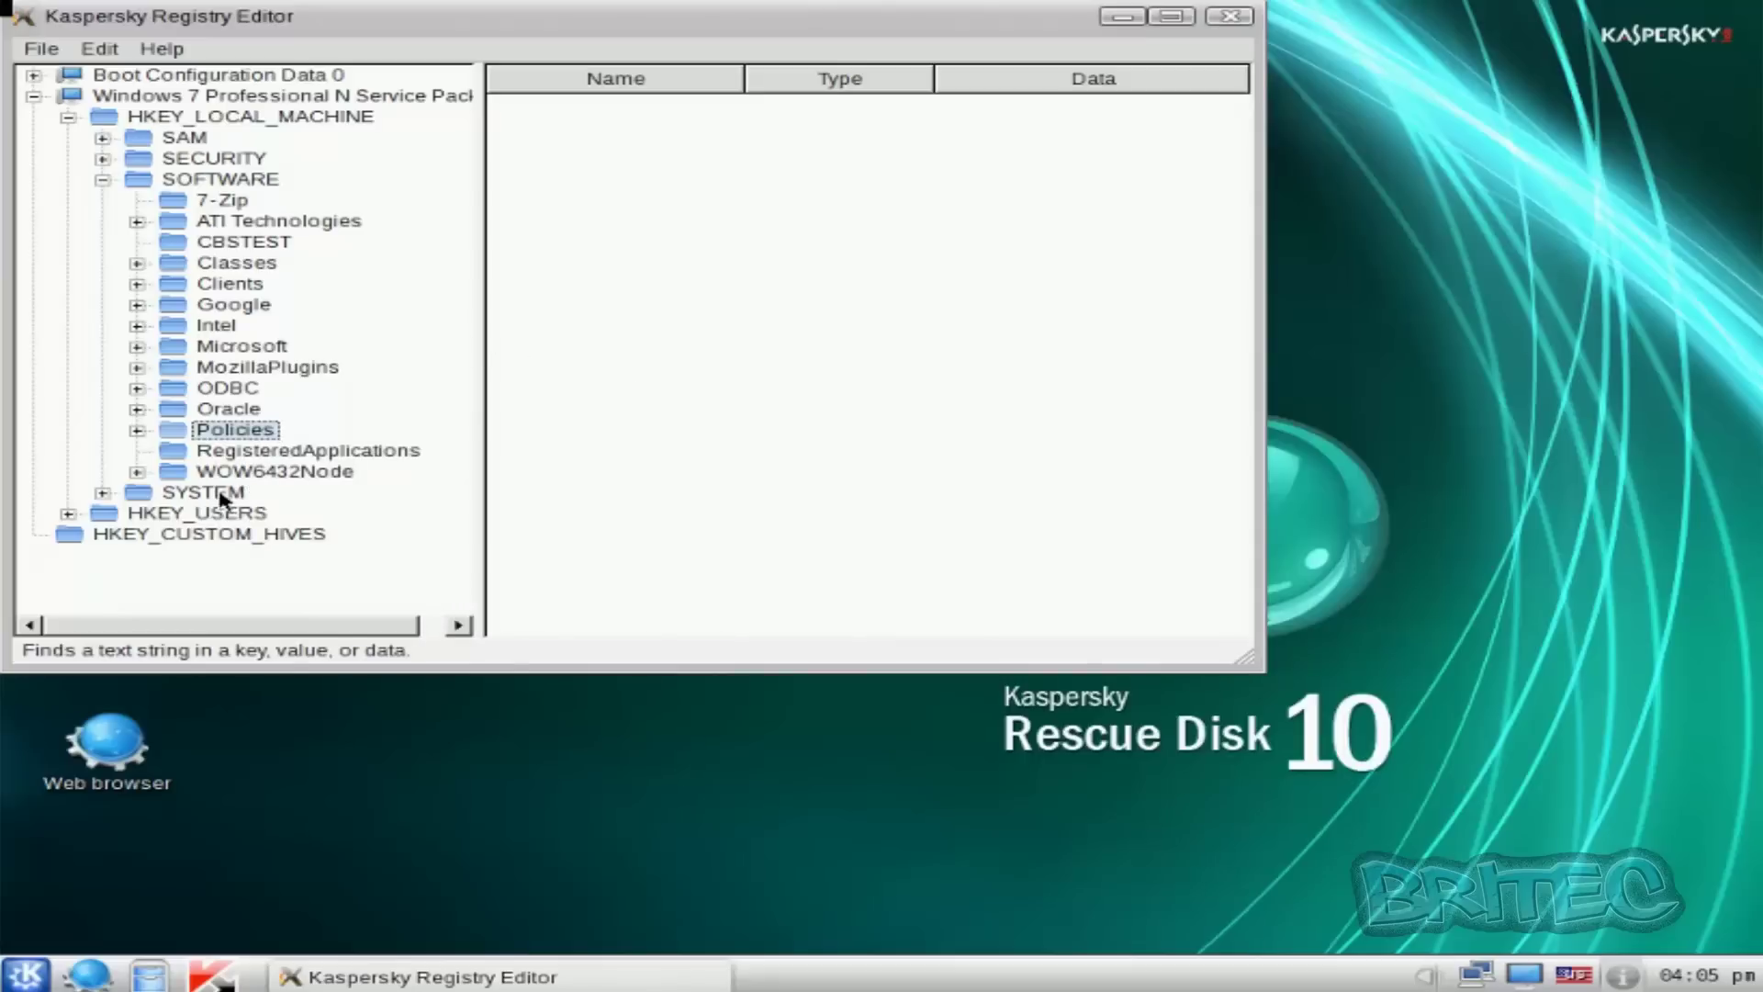
left_click(220, 265)
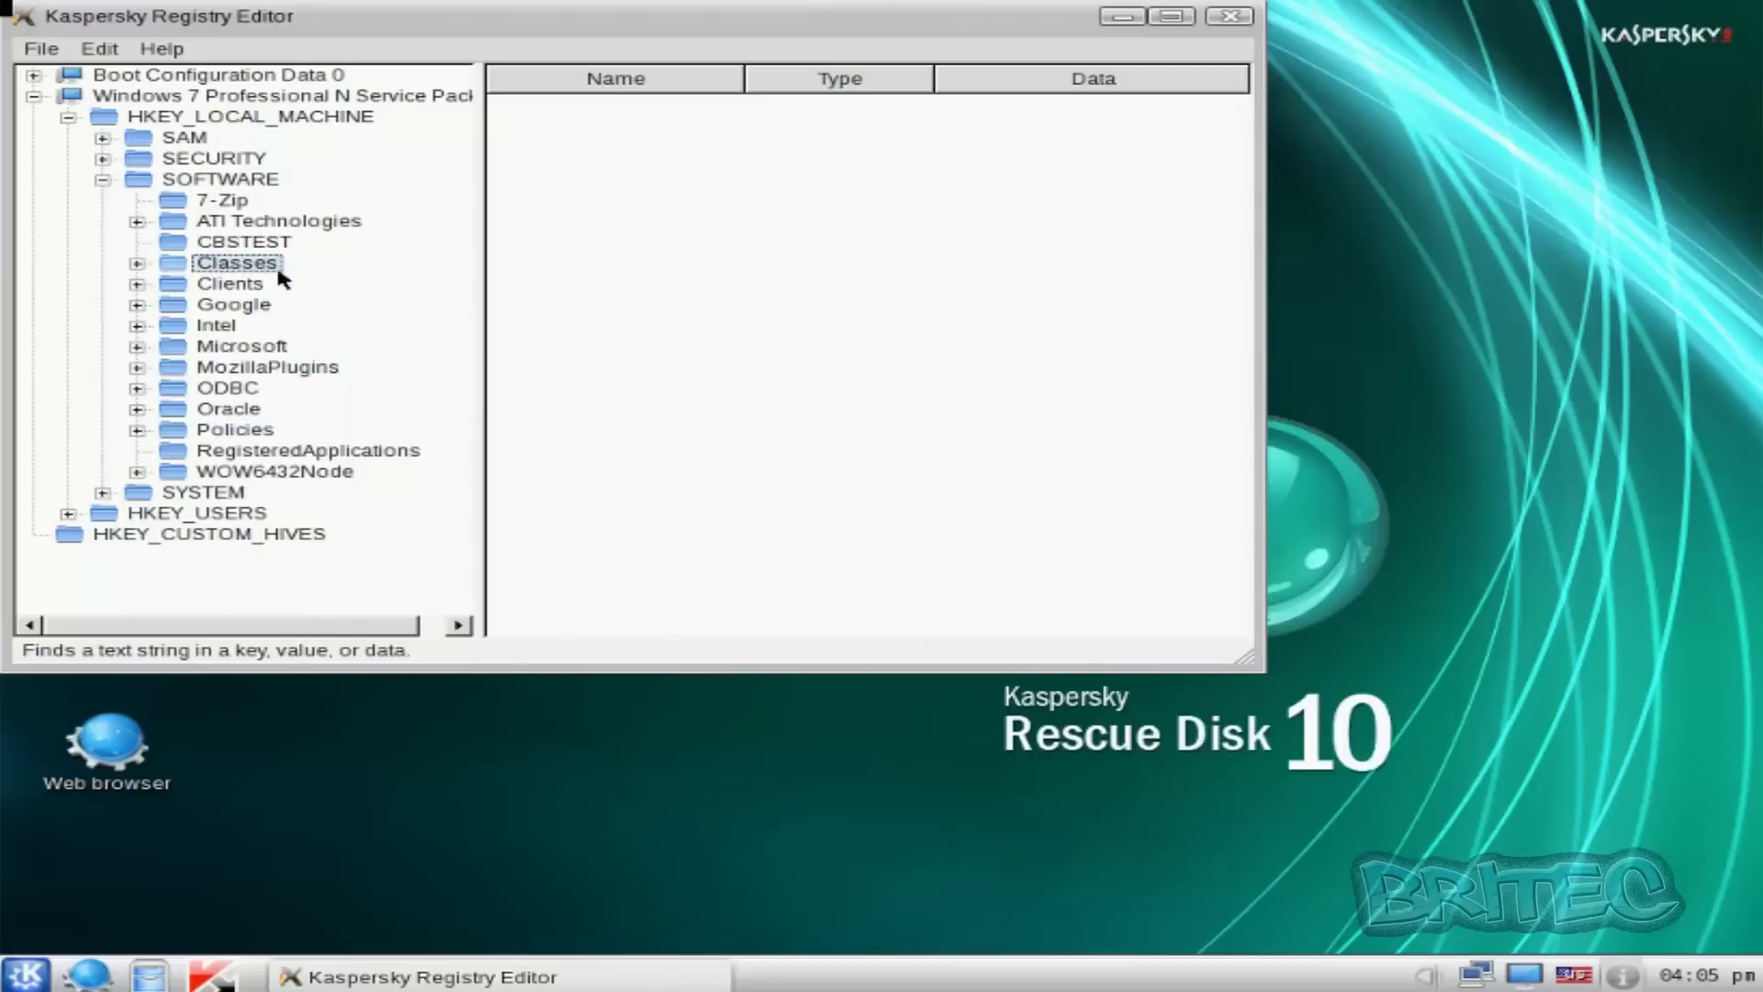
Step: Close Kaspersky Registry Editor and shut down the computer from the rescue disk
left_click(1232, 18)
left_click(26, 973)
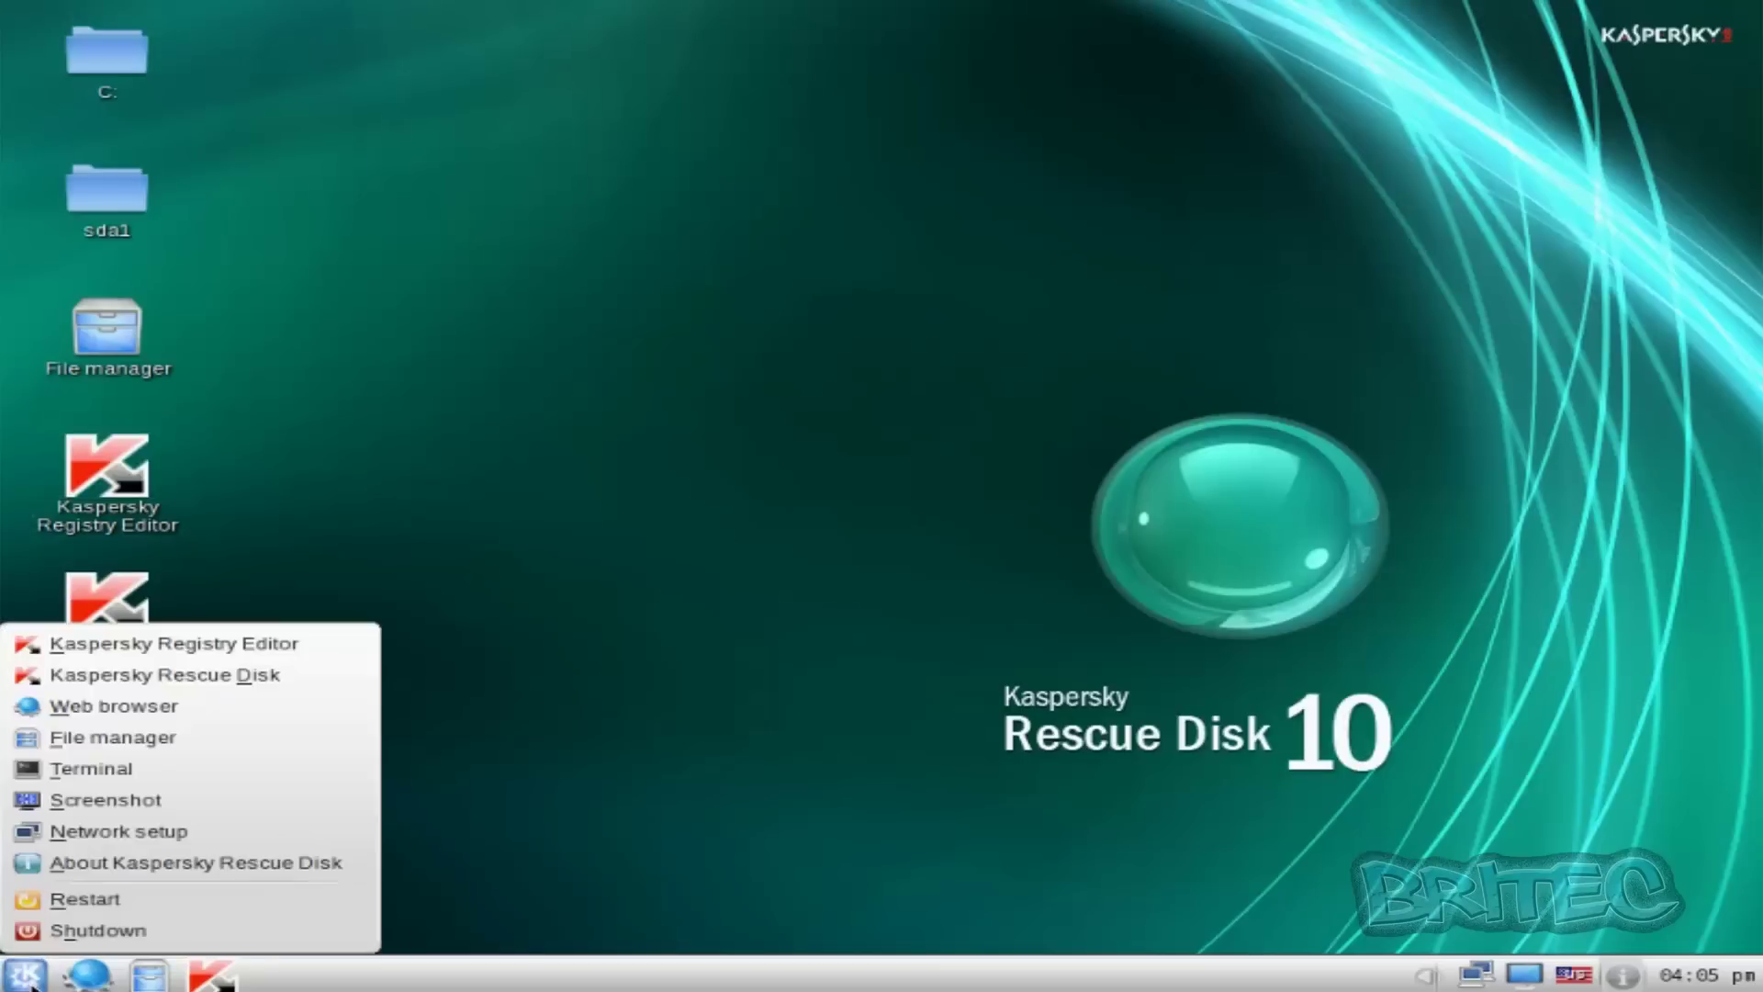
left_click(99, 930)
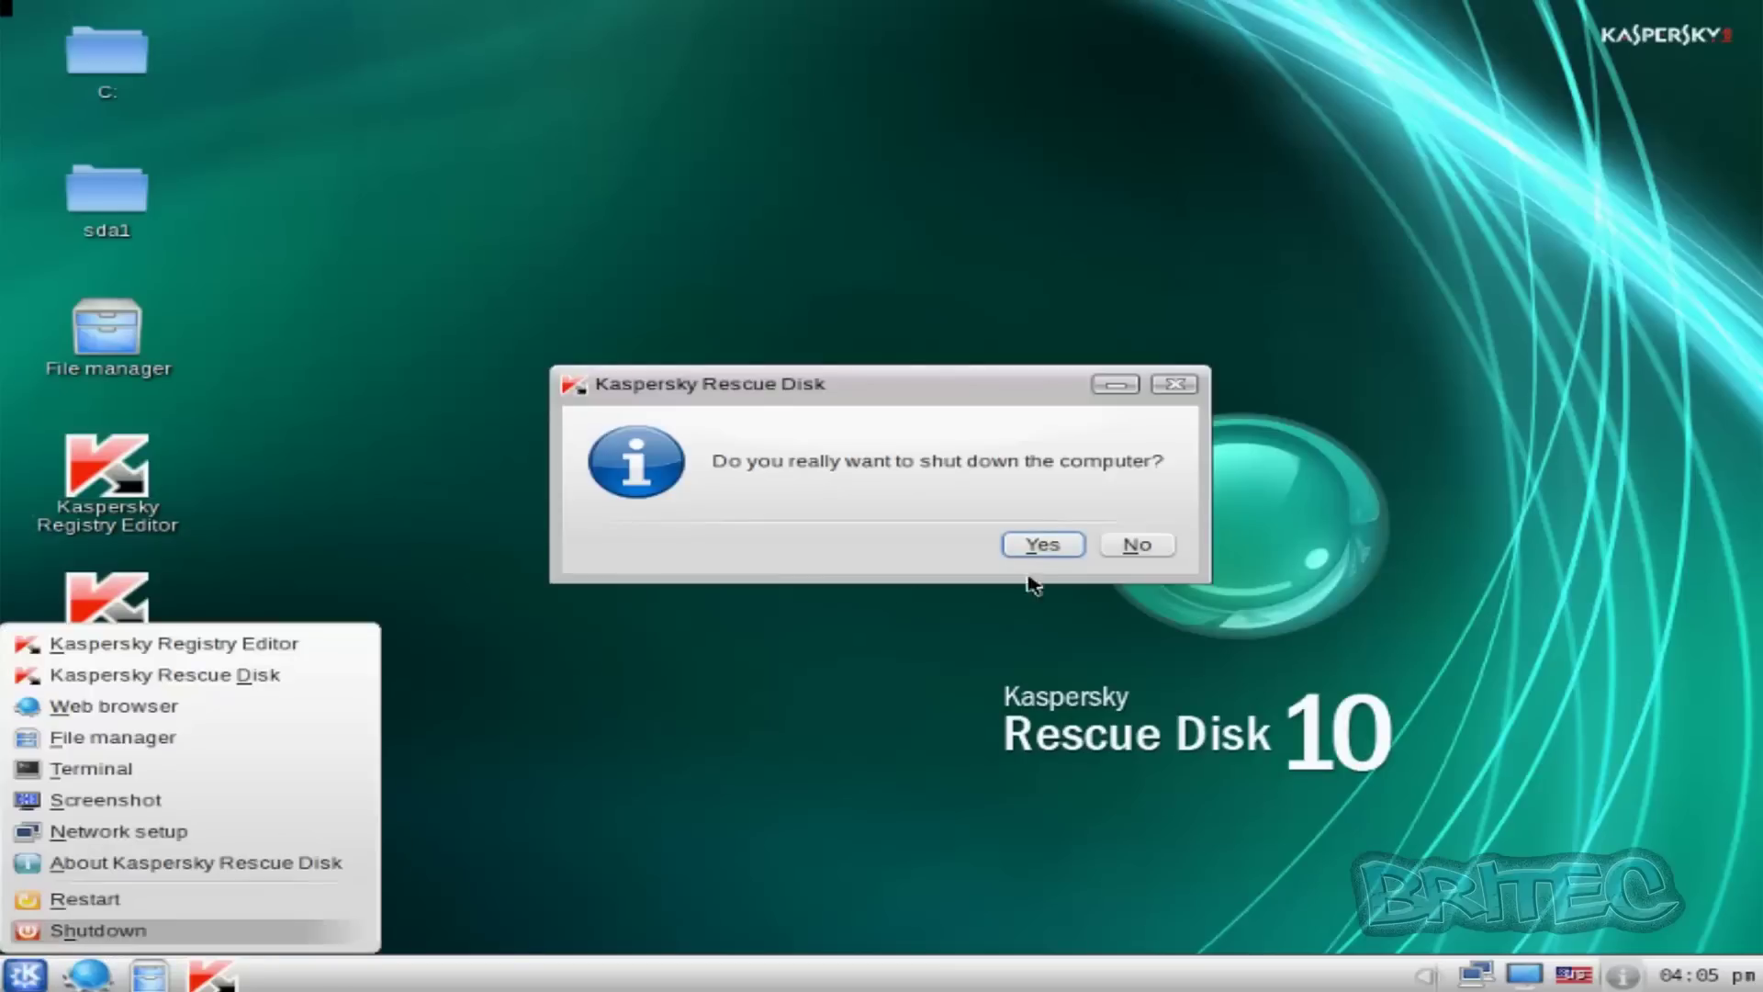
left_click(1061, 541)
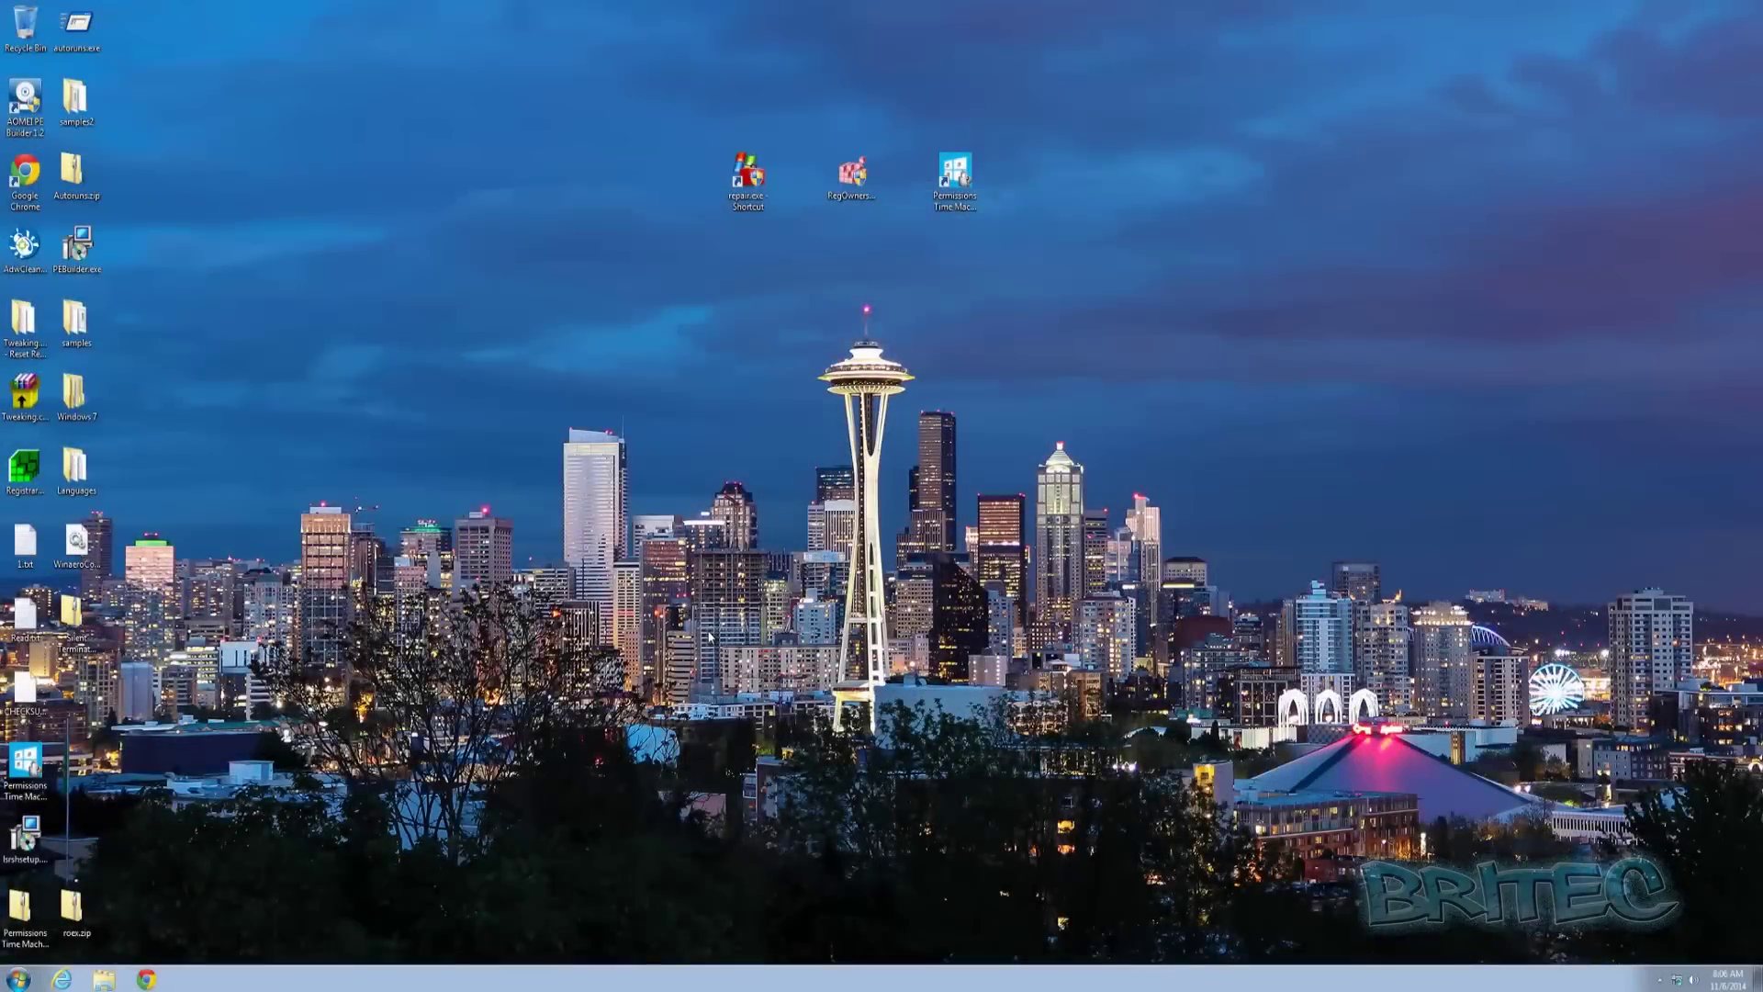